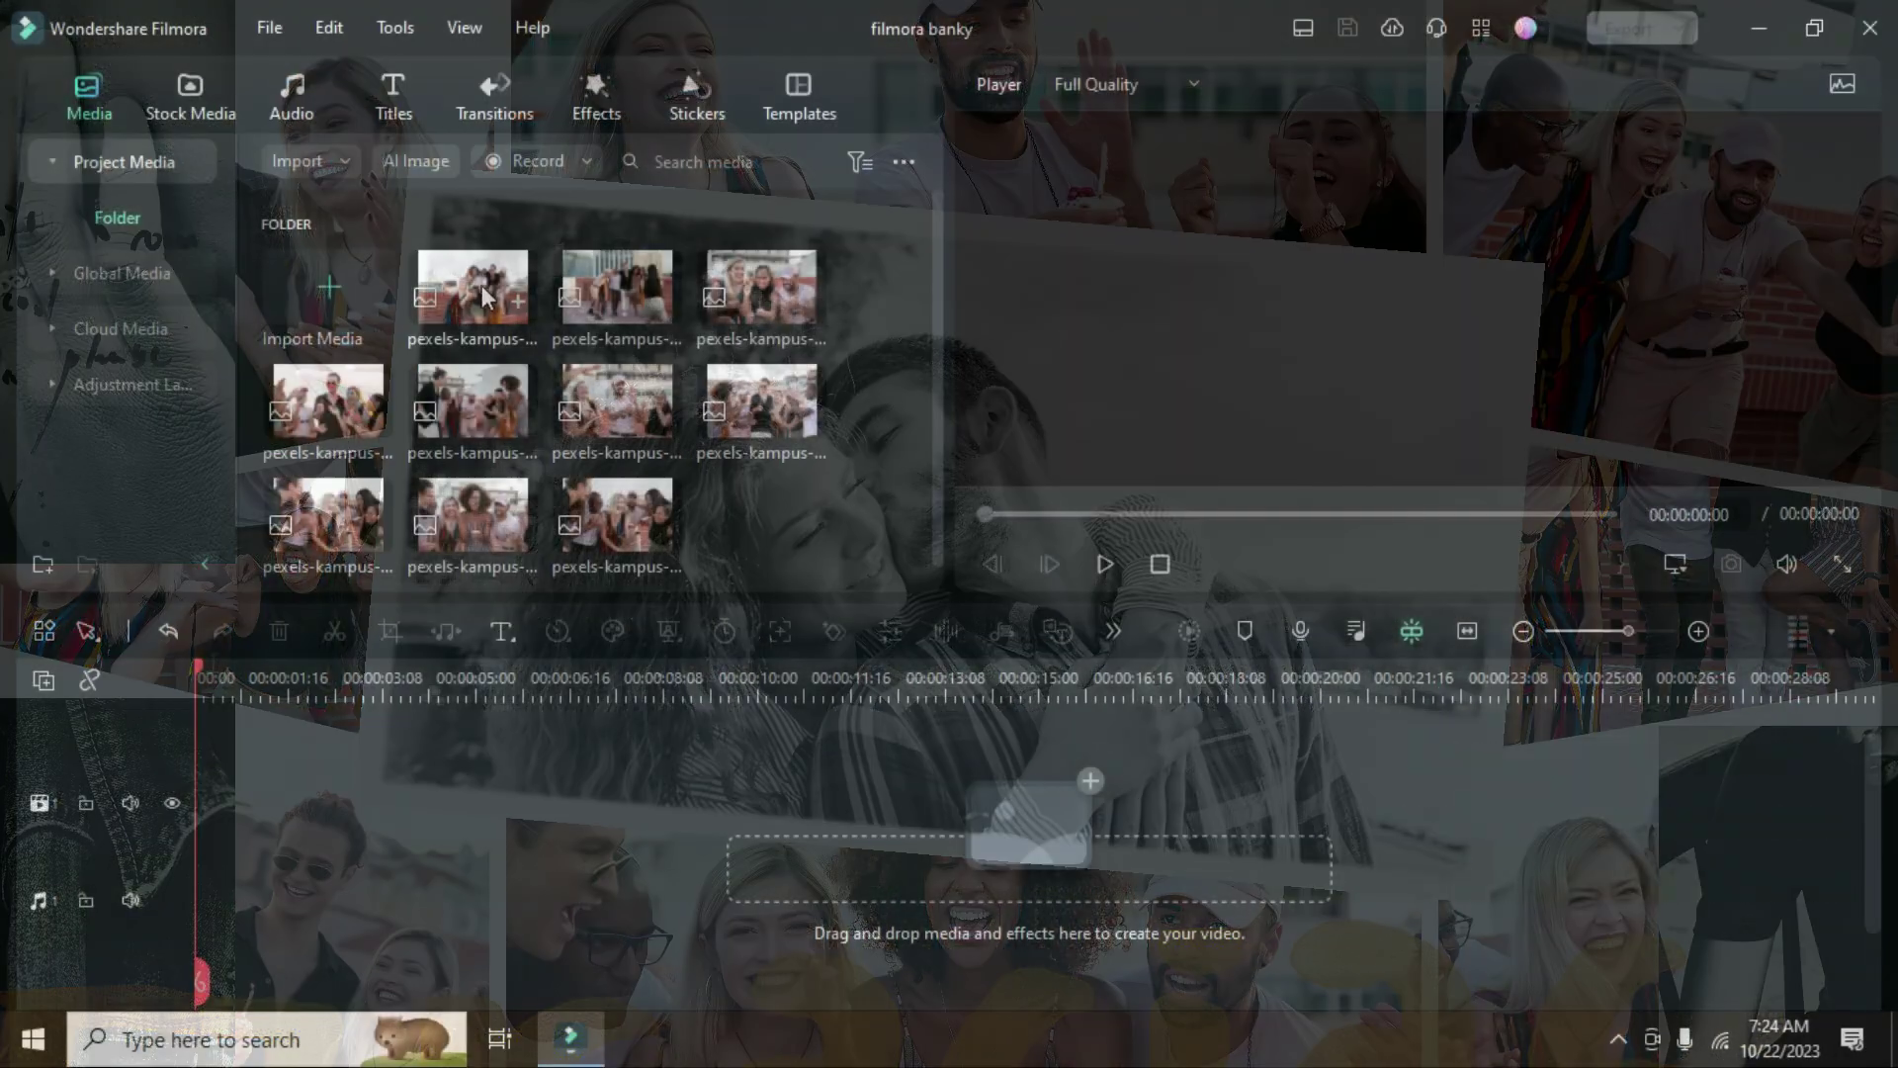
Place the first photo on the timeline and crop it to fit the frame.
left_click_drag(472, 286, 251, 811)
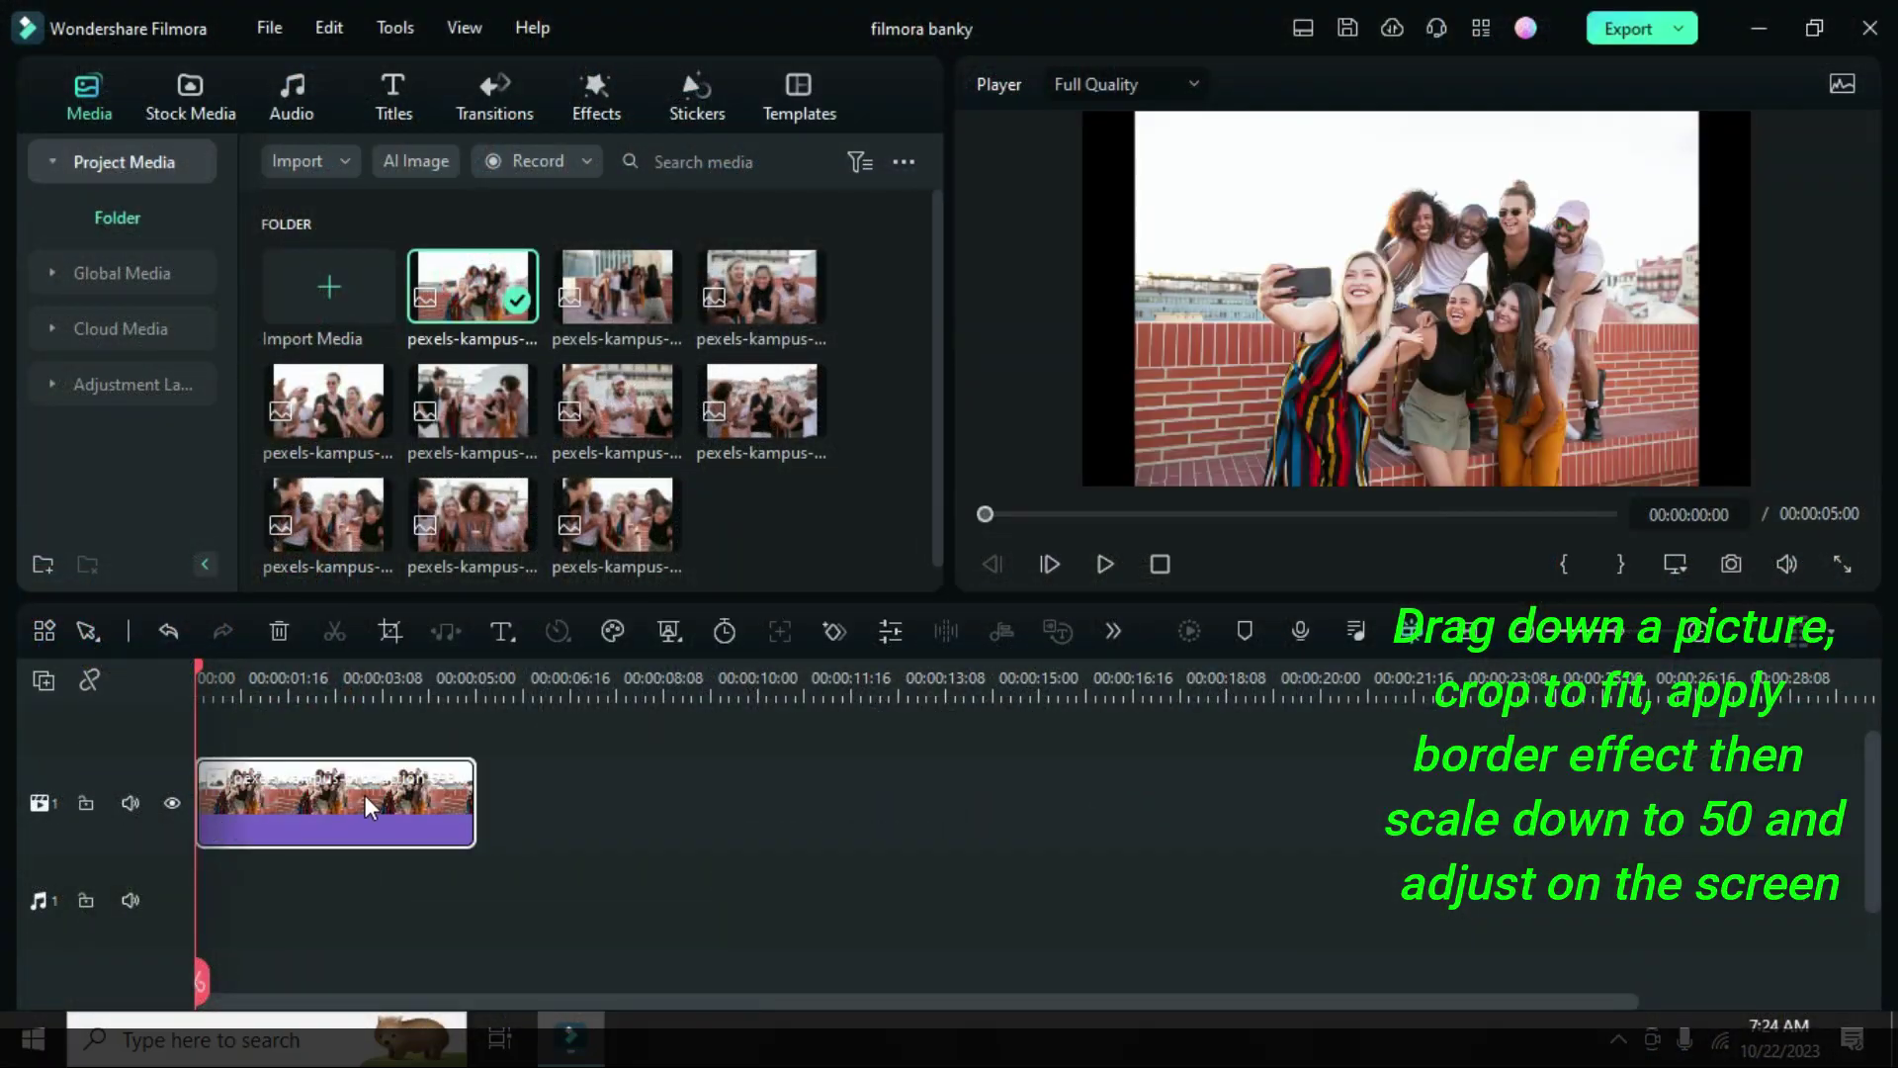
right_click(297, 783)
left_click(376, 533)
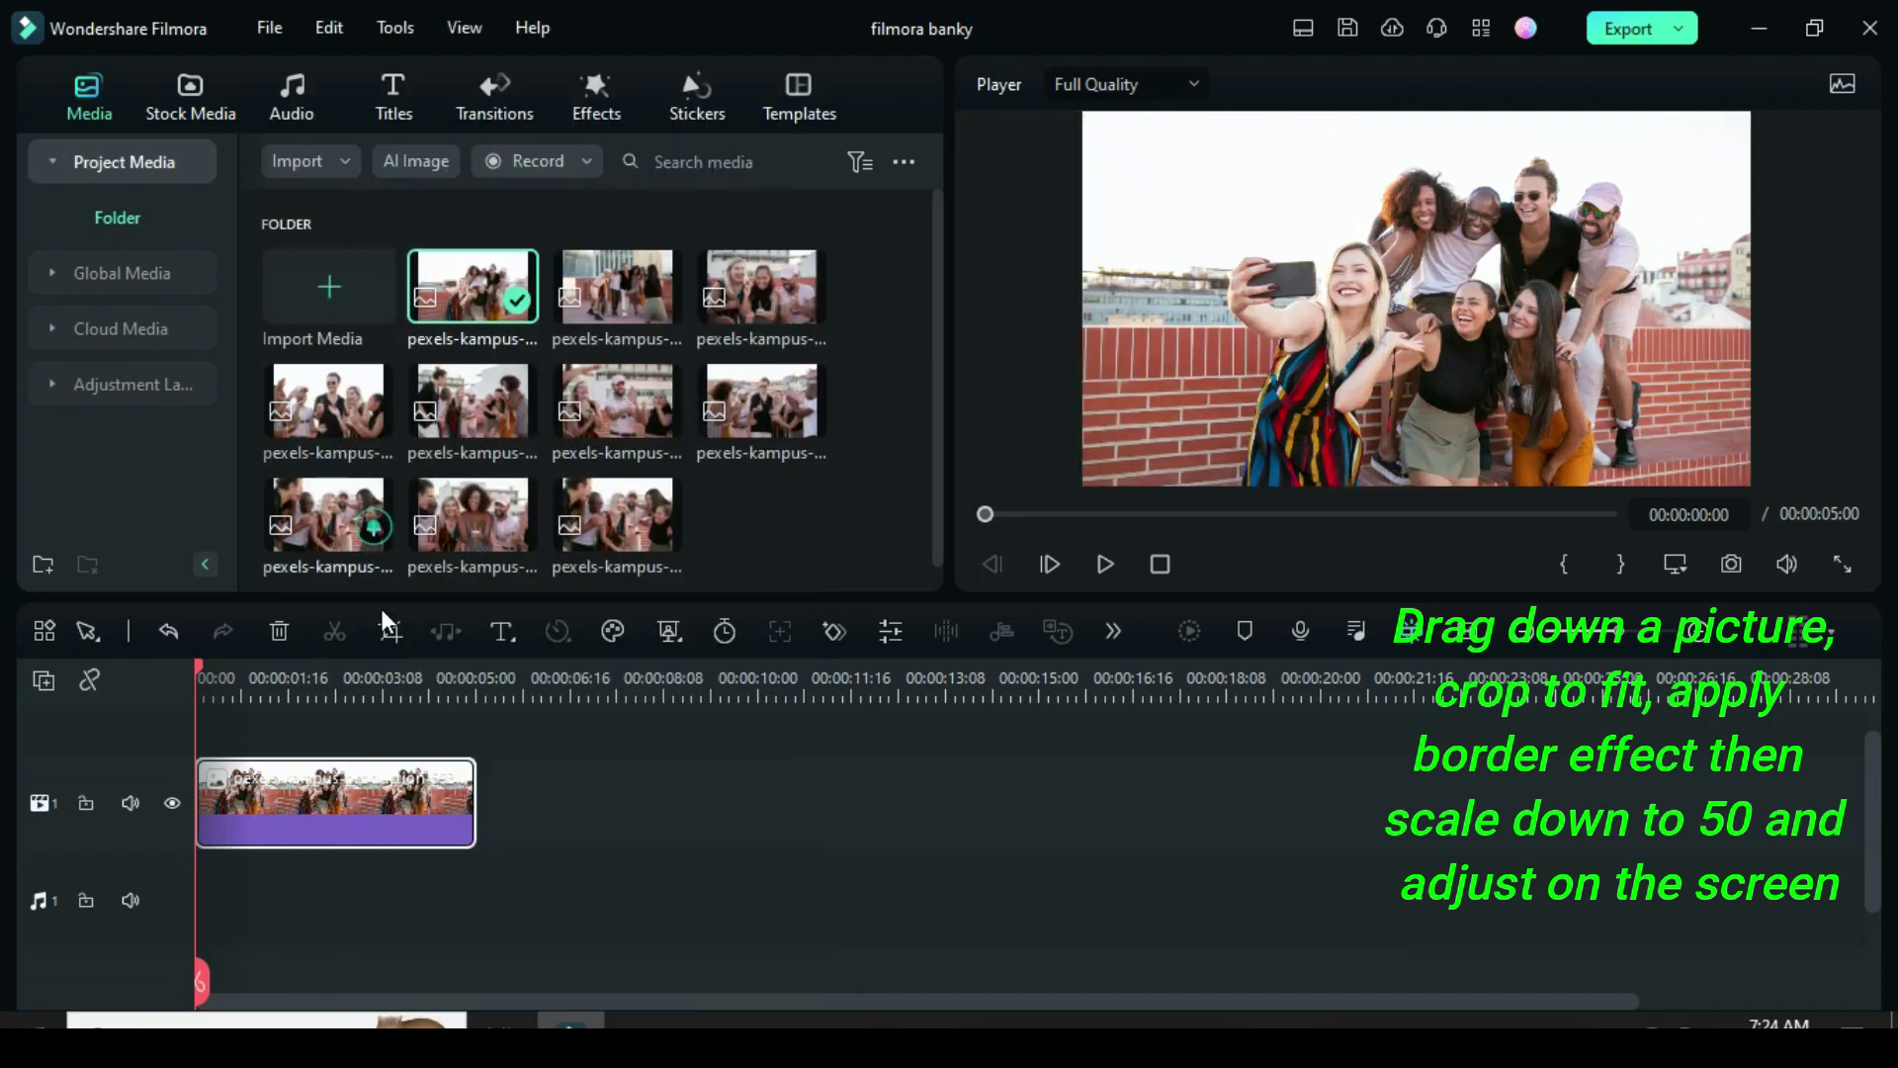
Apply the Border effect to the photo with a border size of 4.
left_click(598, 99)
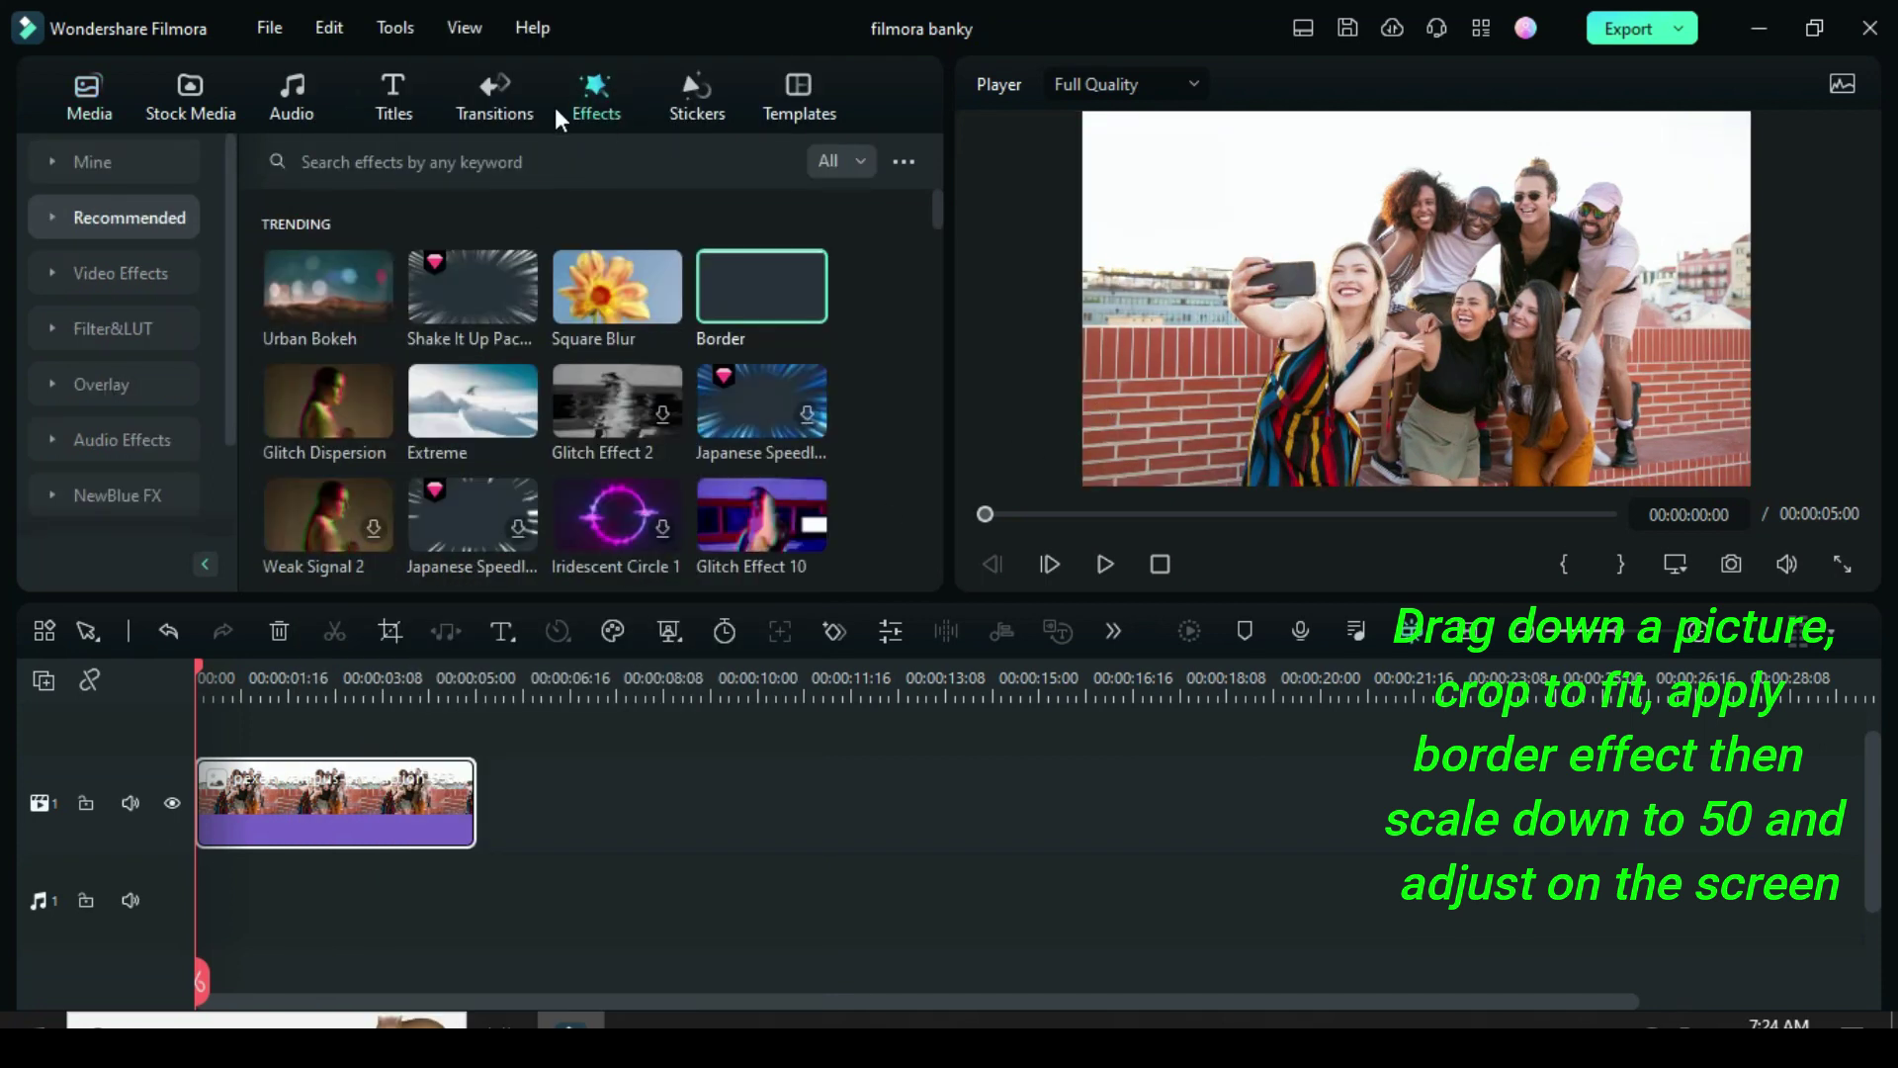
left_click_drag(745, 277, 281, 817)
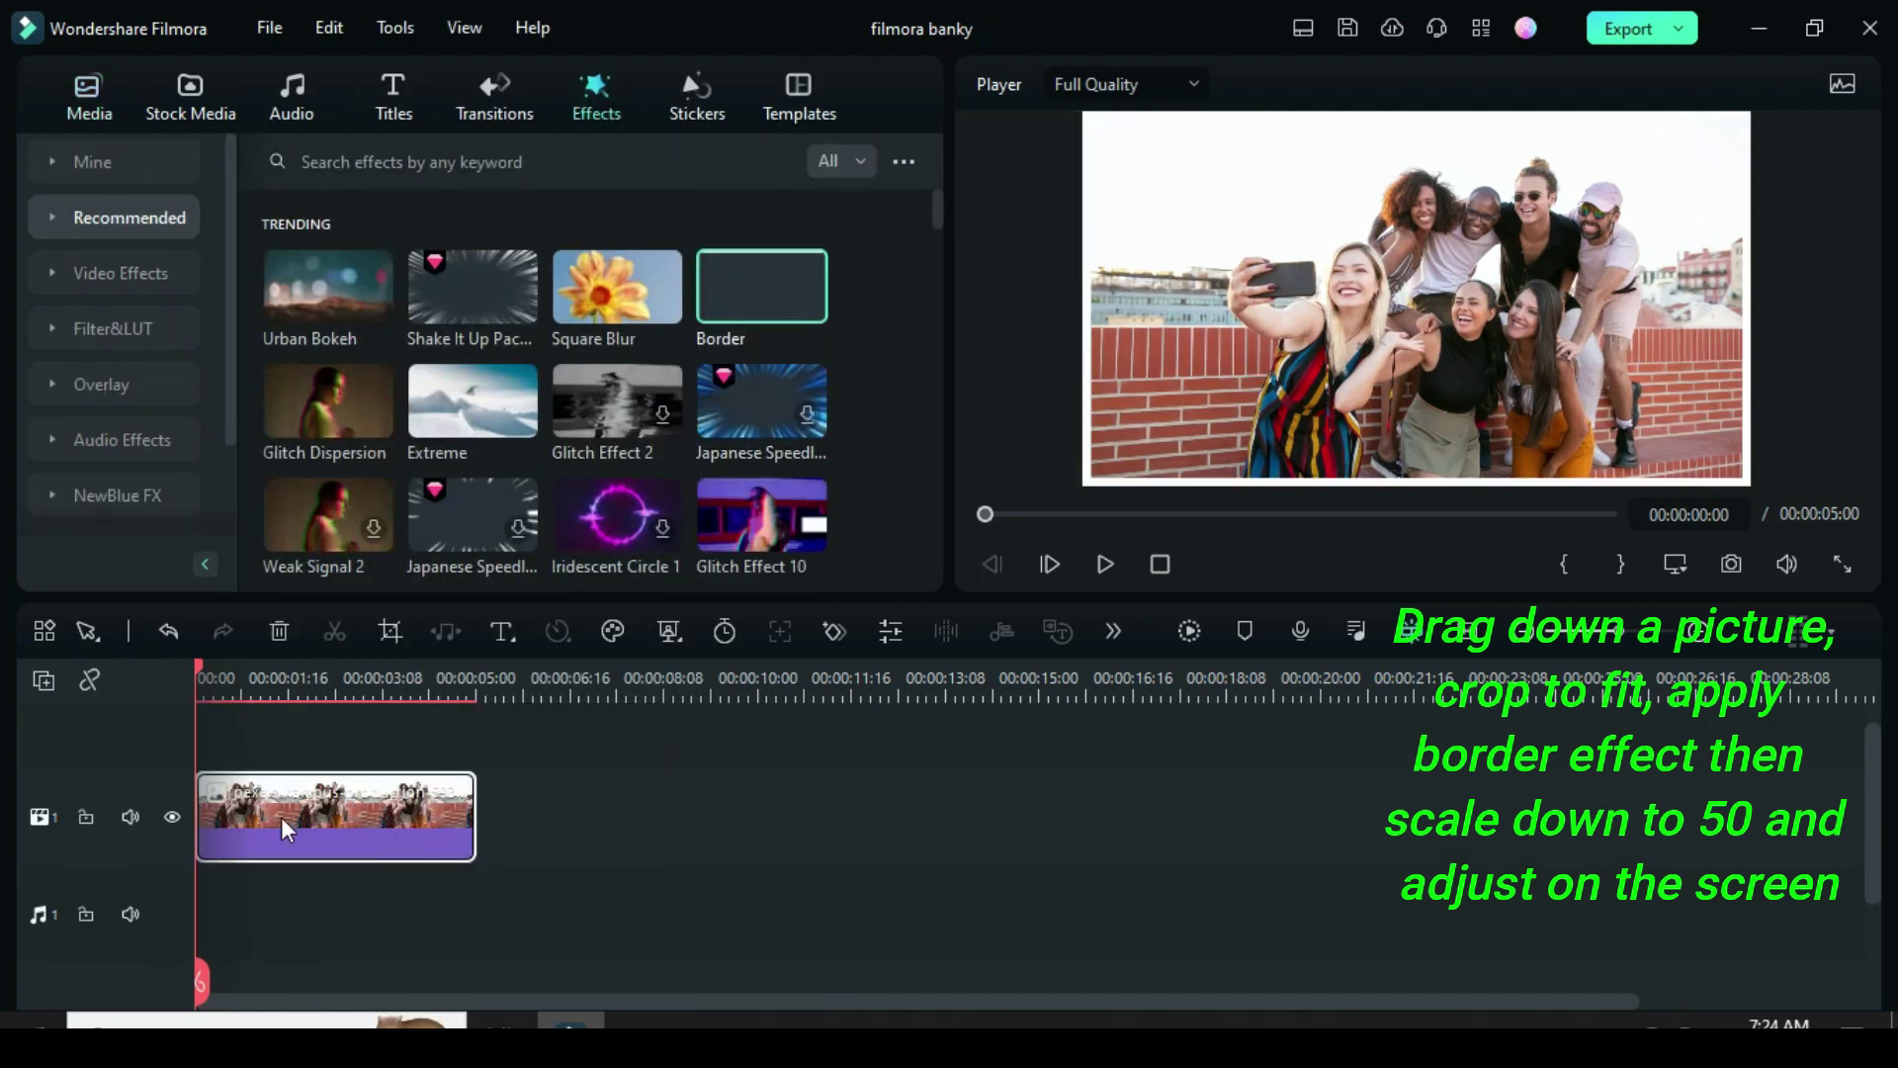
double_click(331, 785)
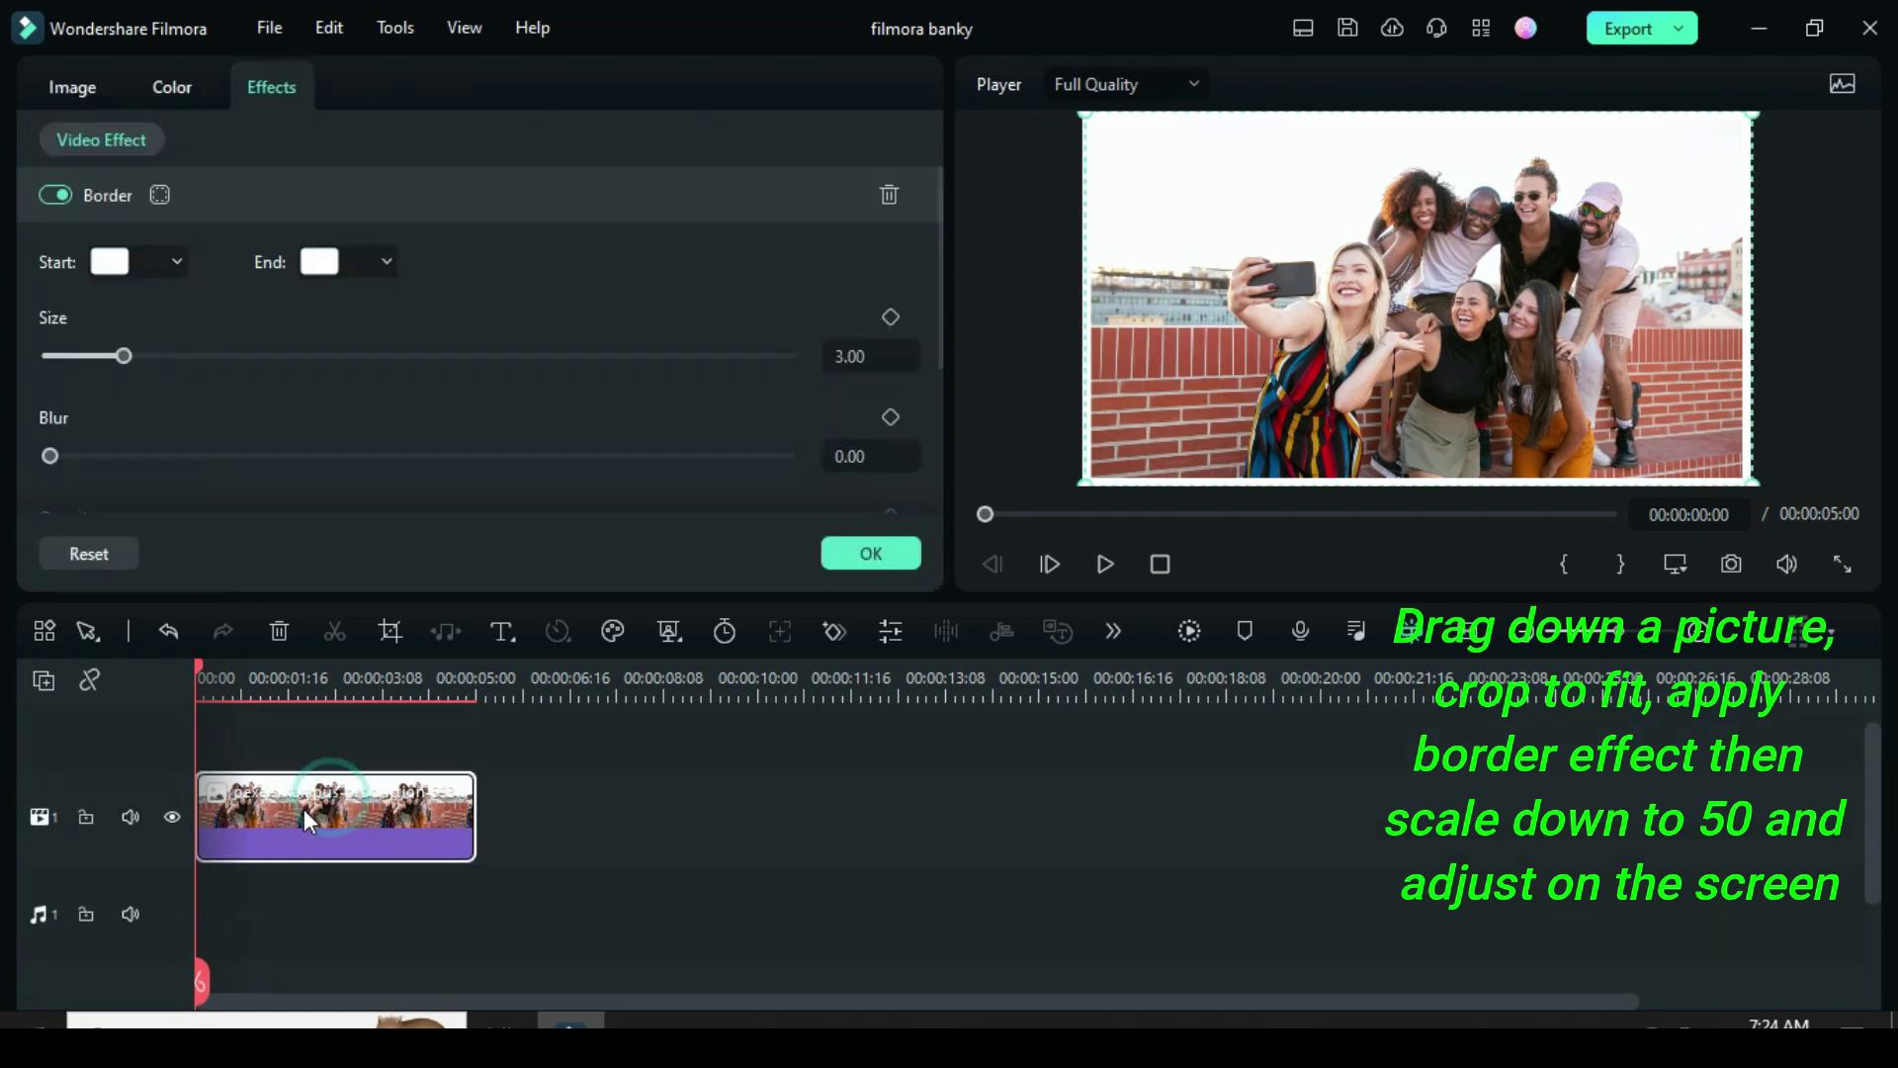
left_click_drag(123, 356, 146, 355)
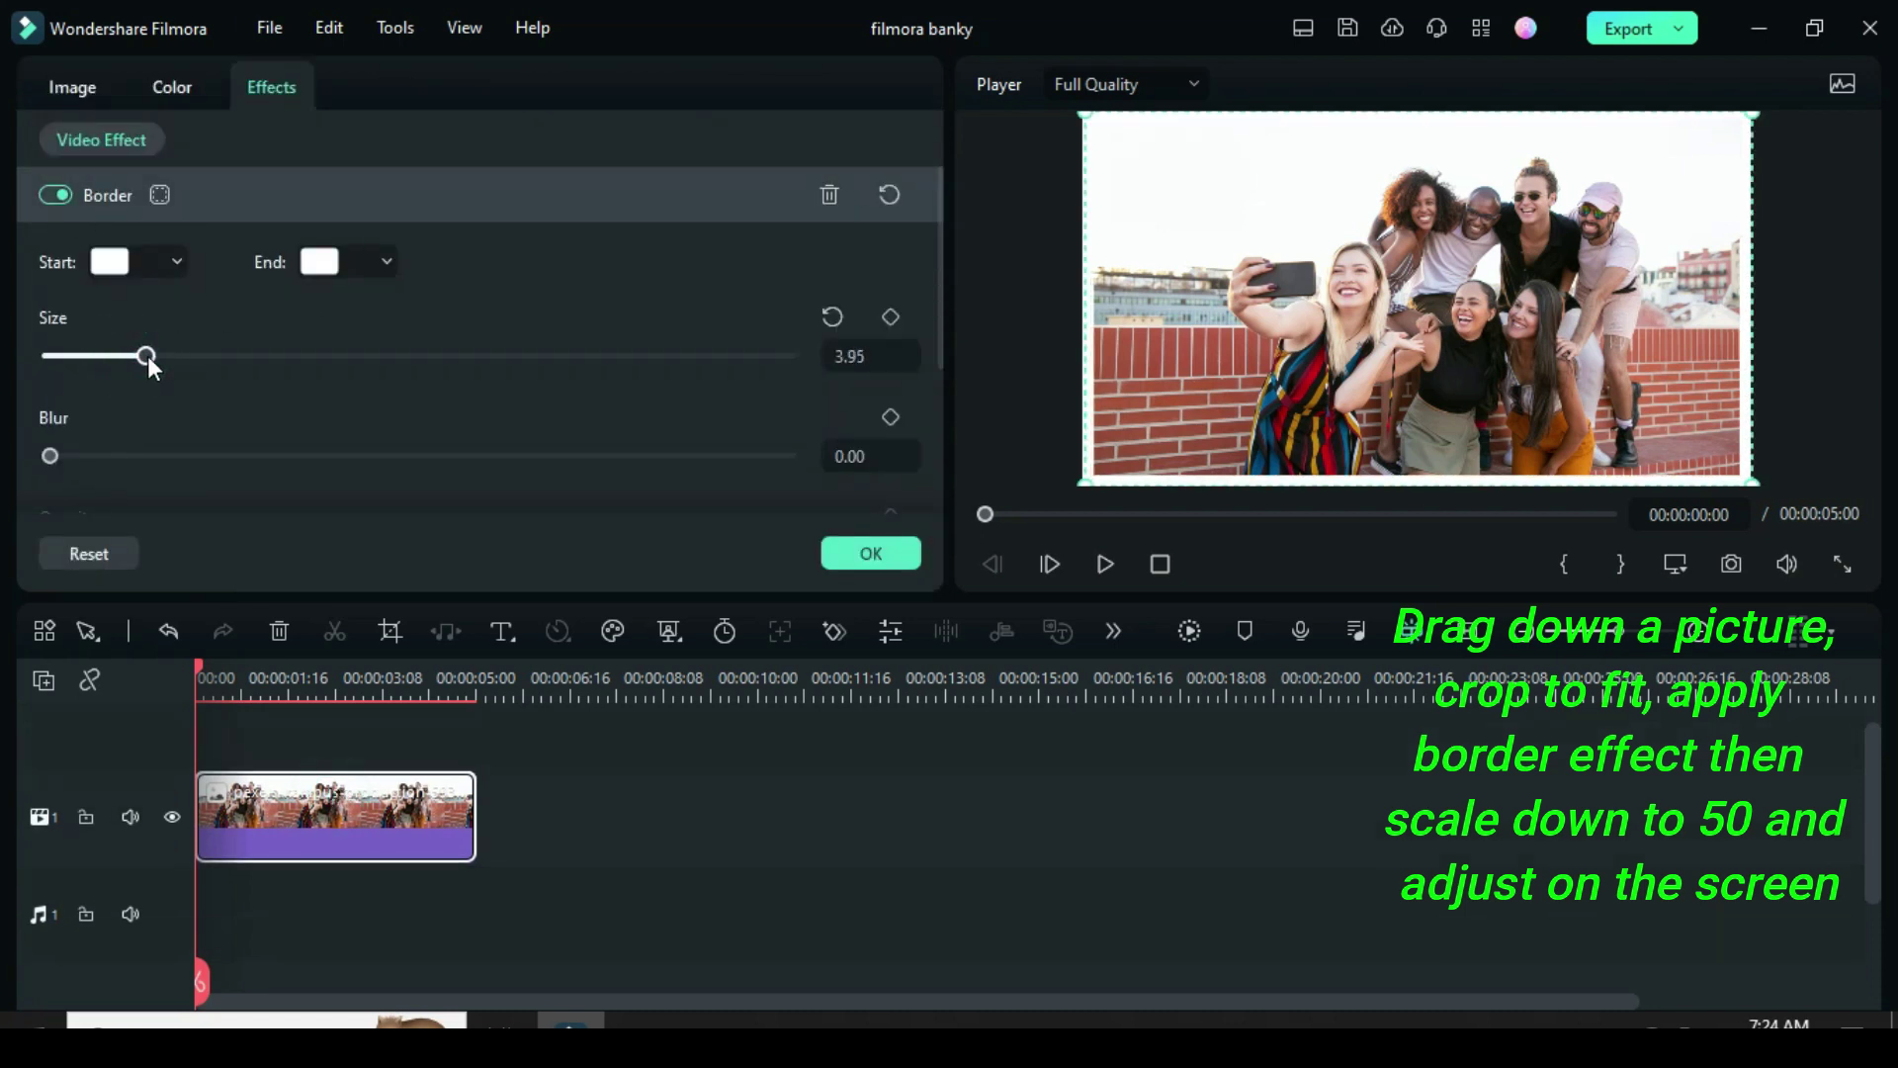
left_click(847, 358)
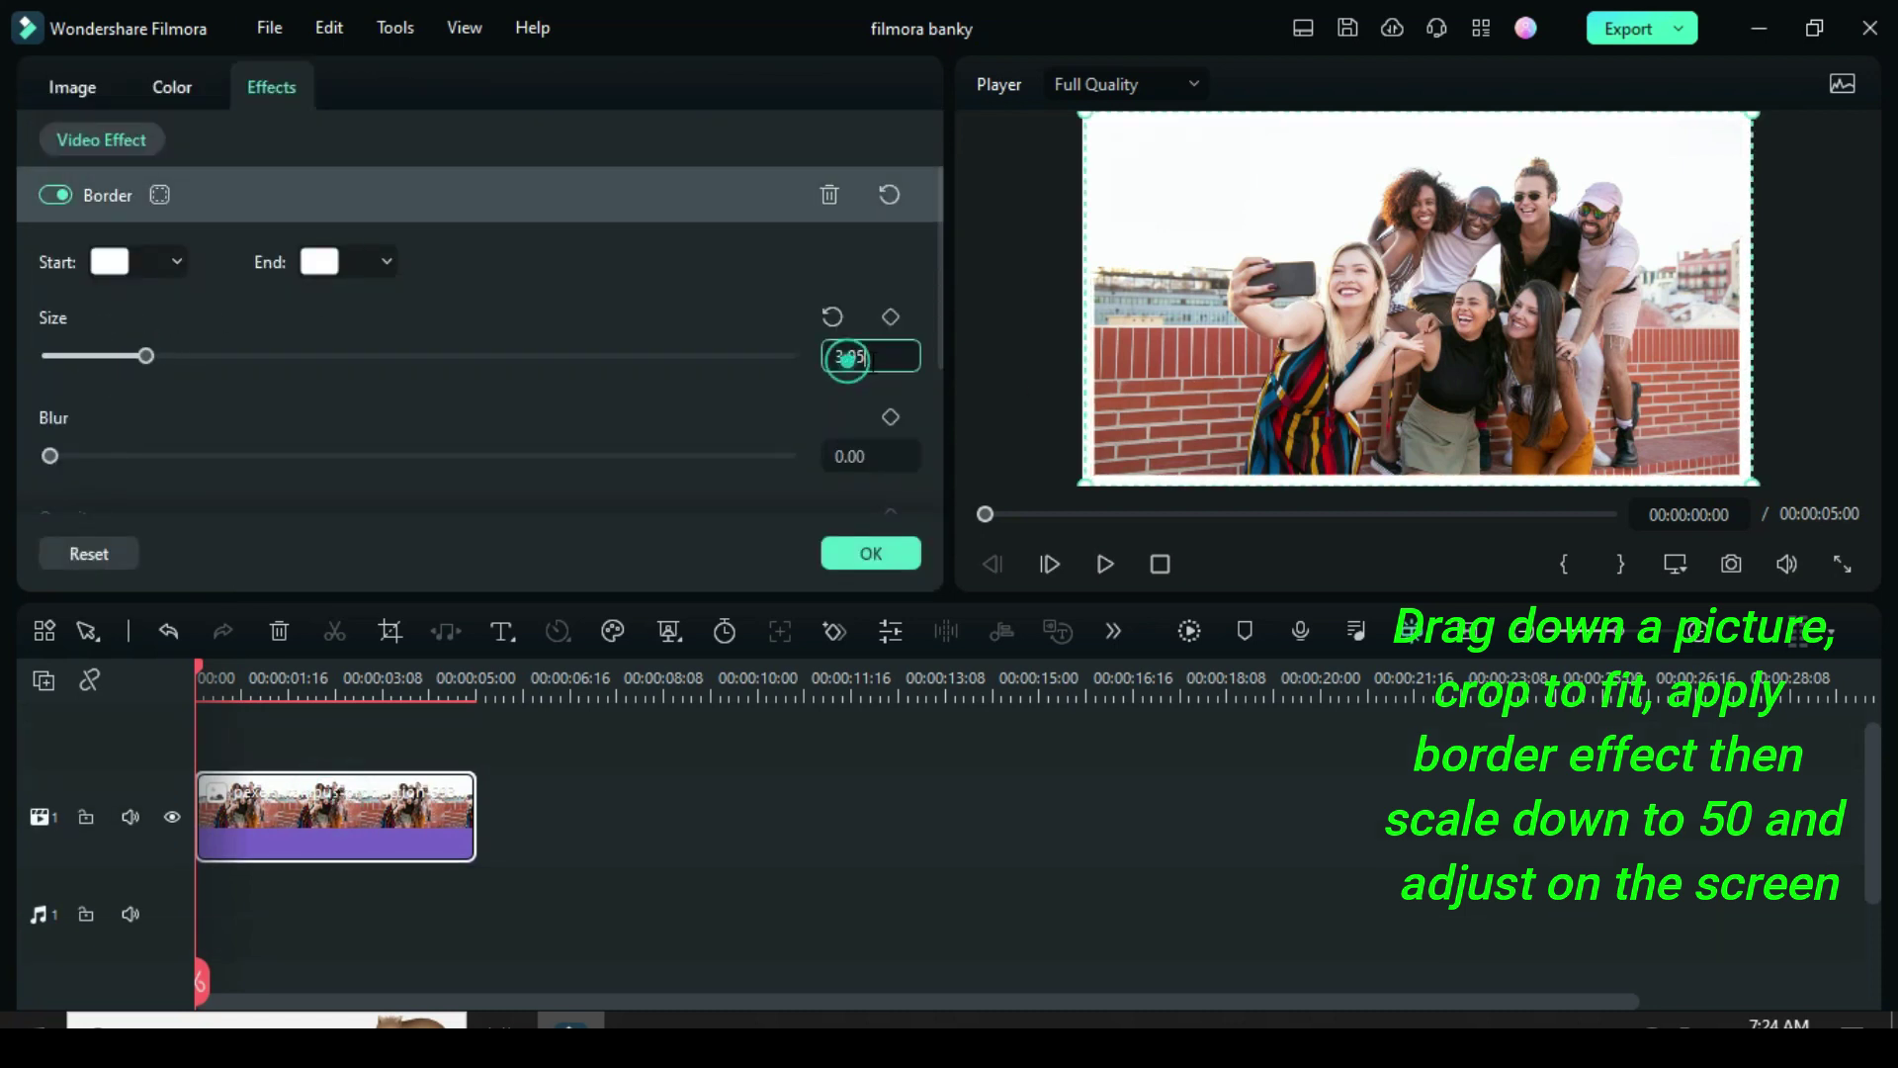
left_click(869, 555)
Scale the photo to 50% and move it left to X -732.
left_click(87, 94)
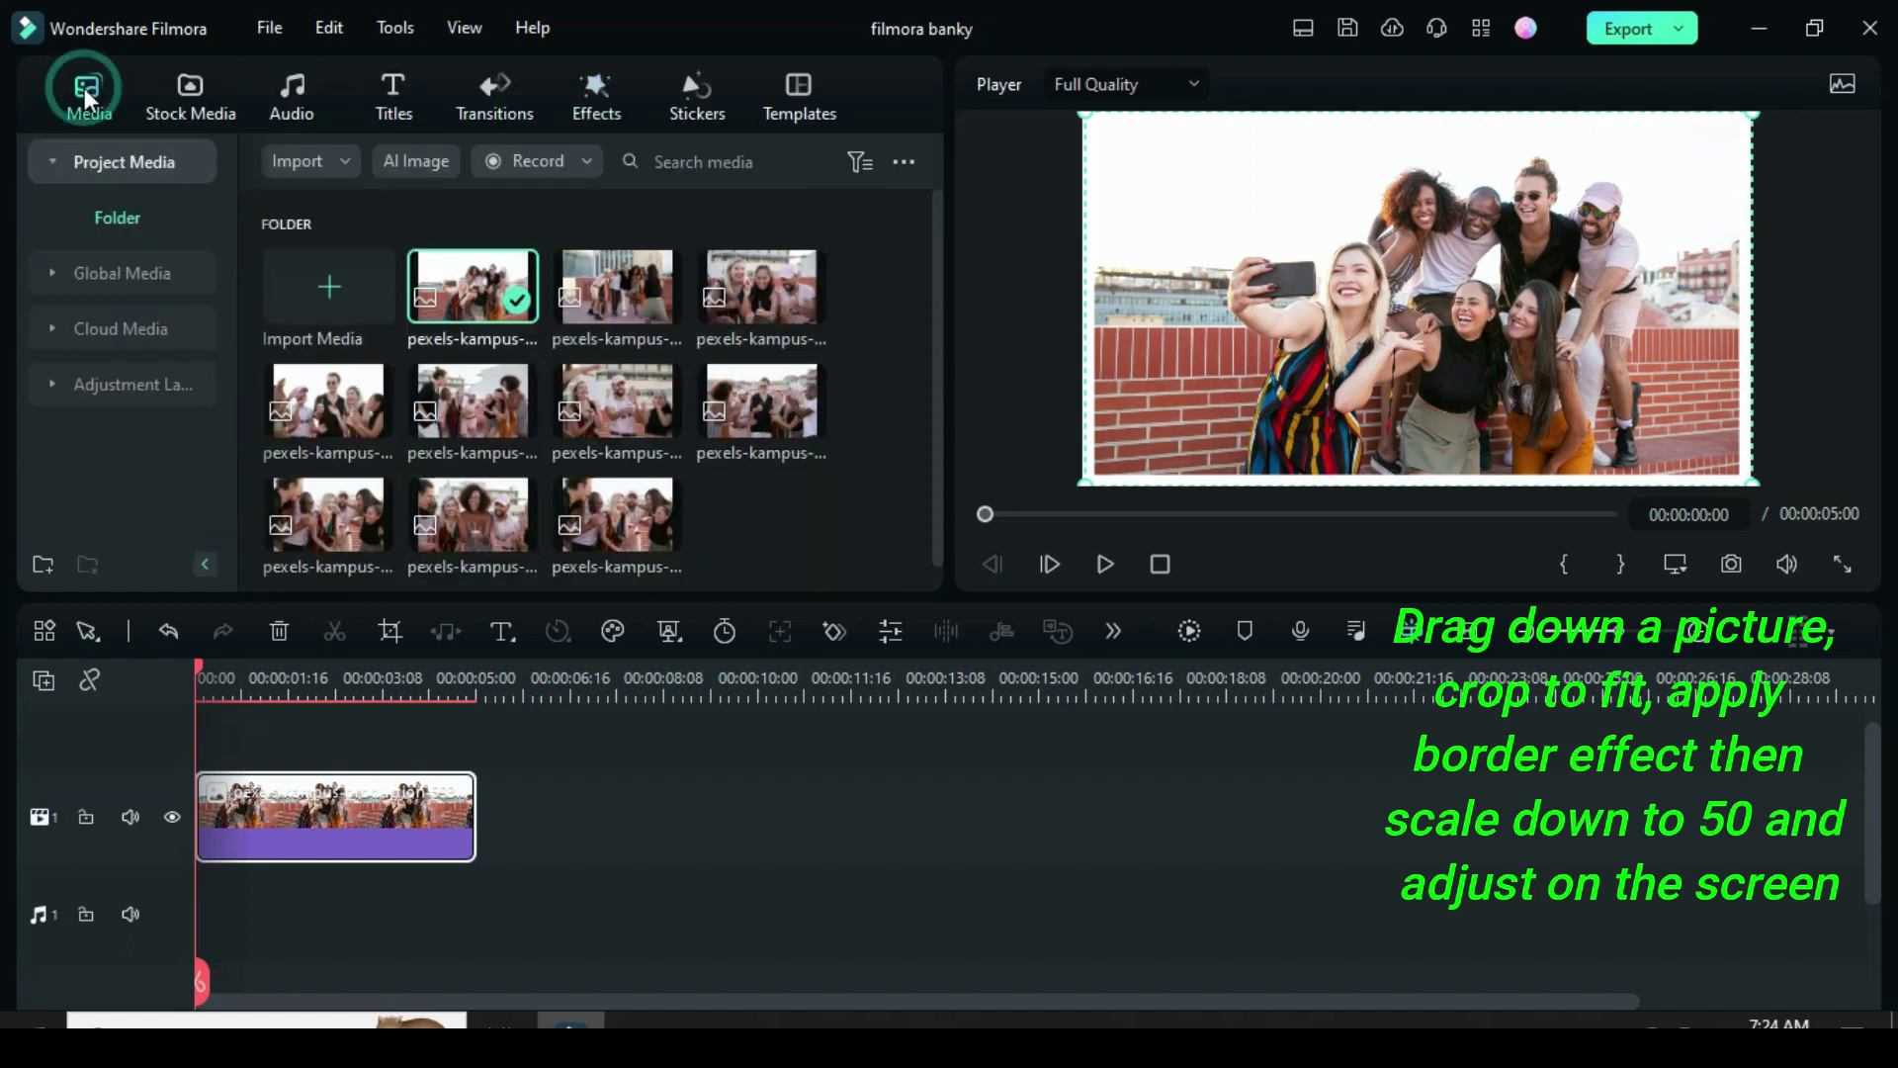
double_click(293, 809)
left_click(72, 85)
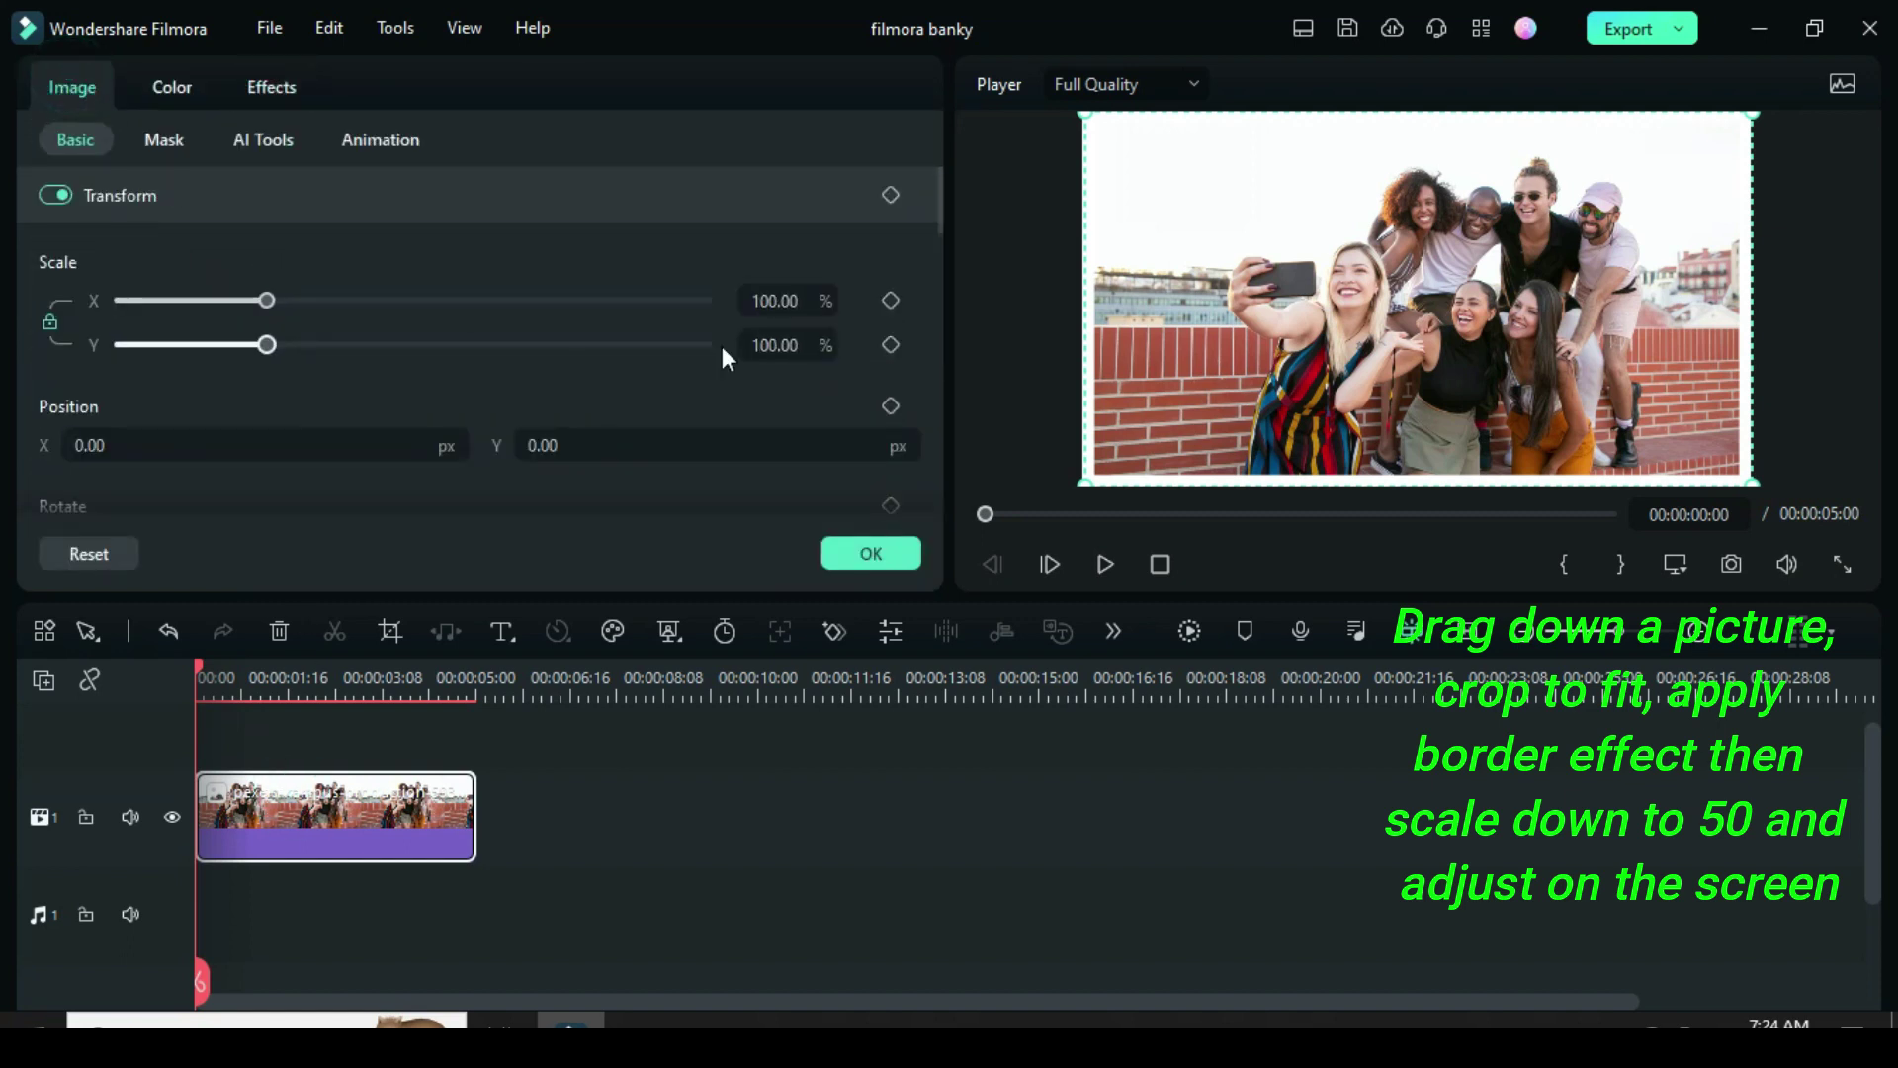
type("50")
key("Return")
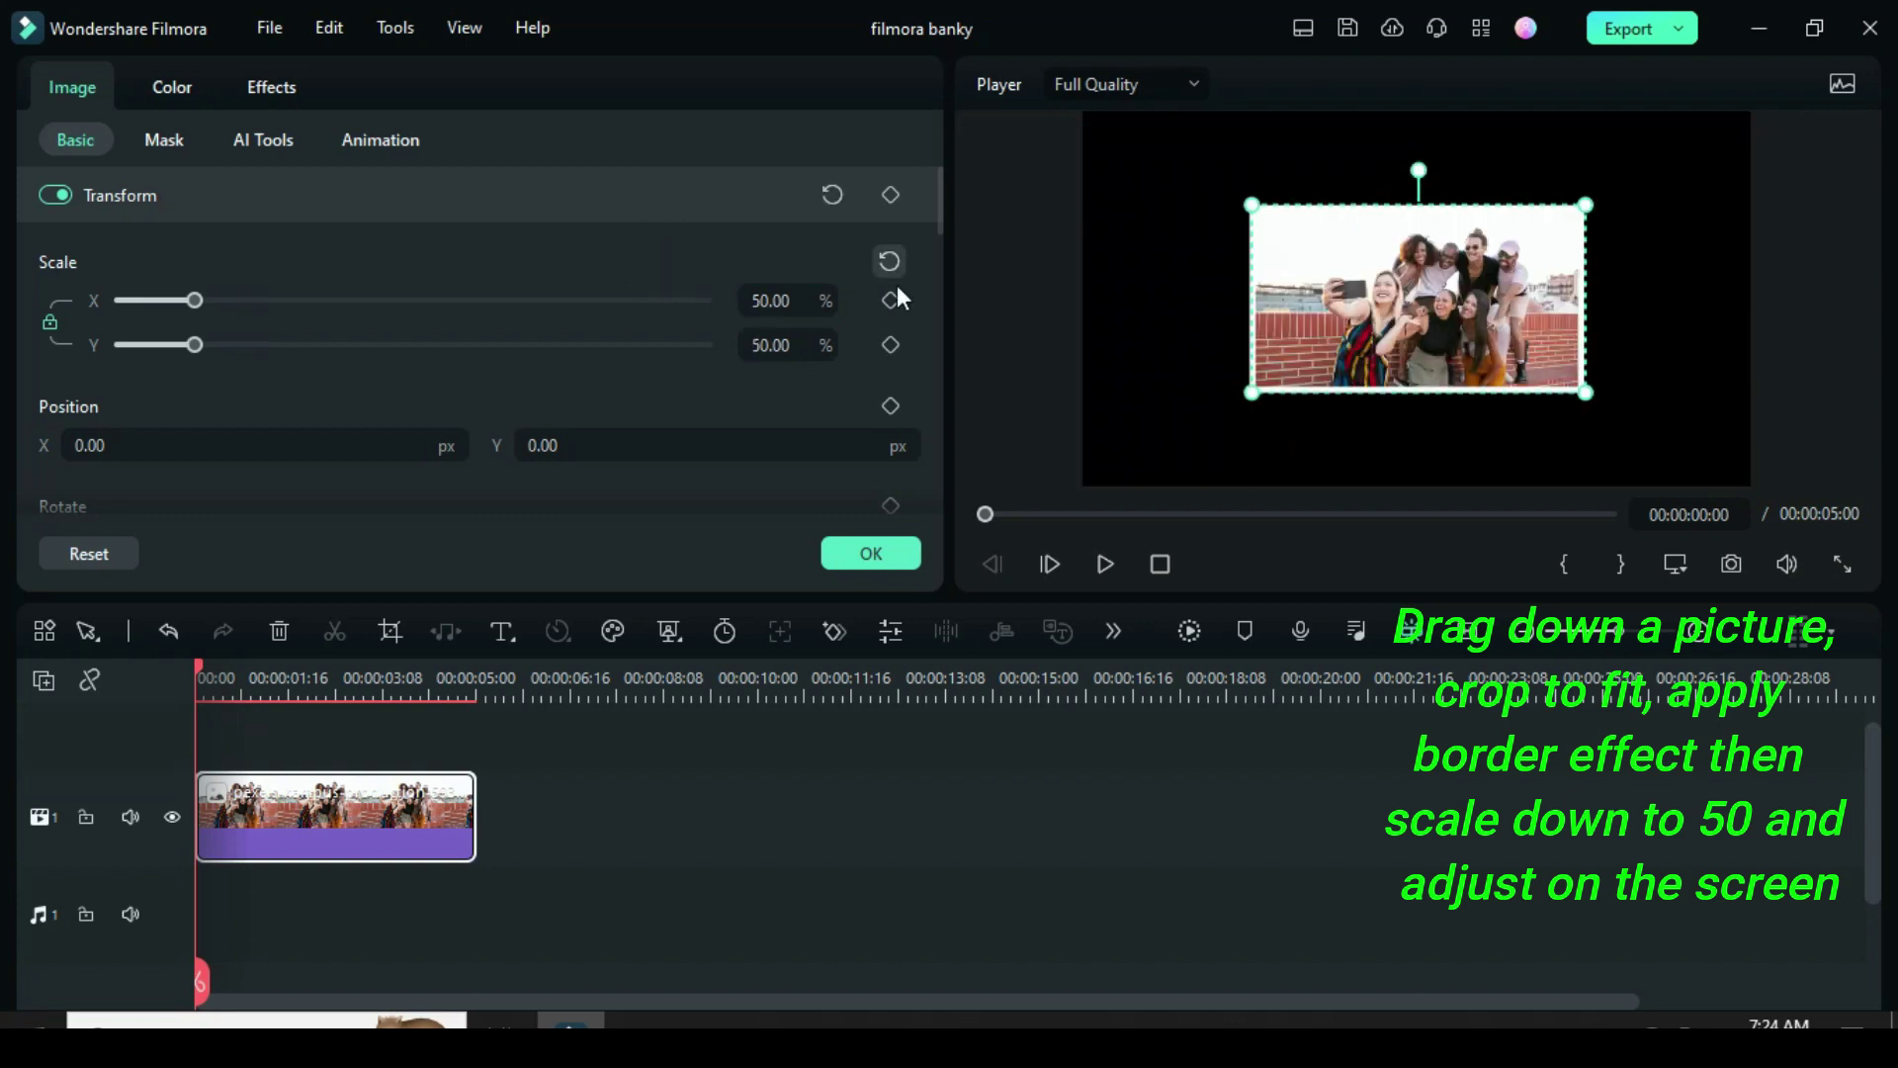
left_click_drag(1443, 296, 1188, 296)
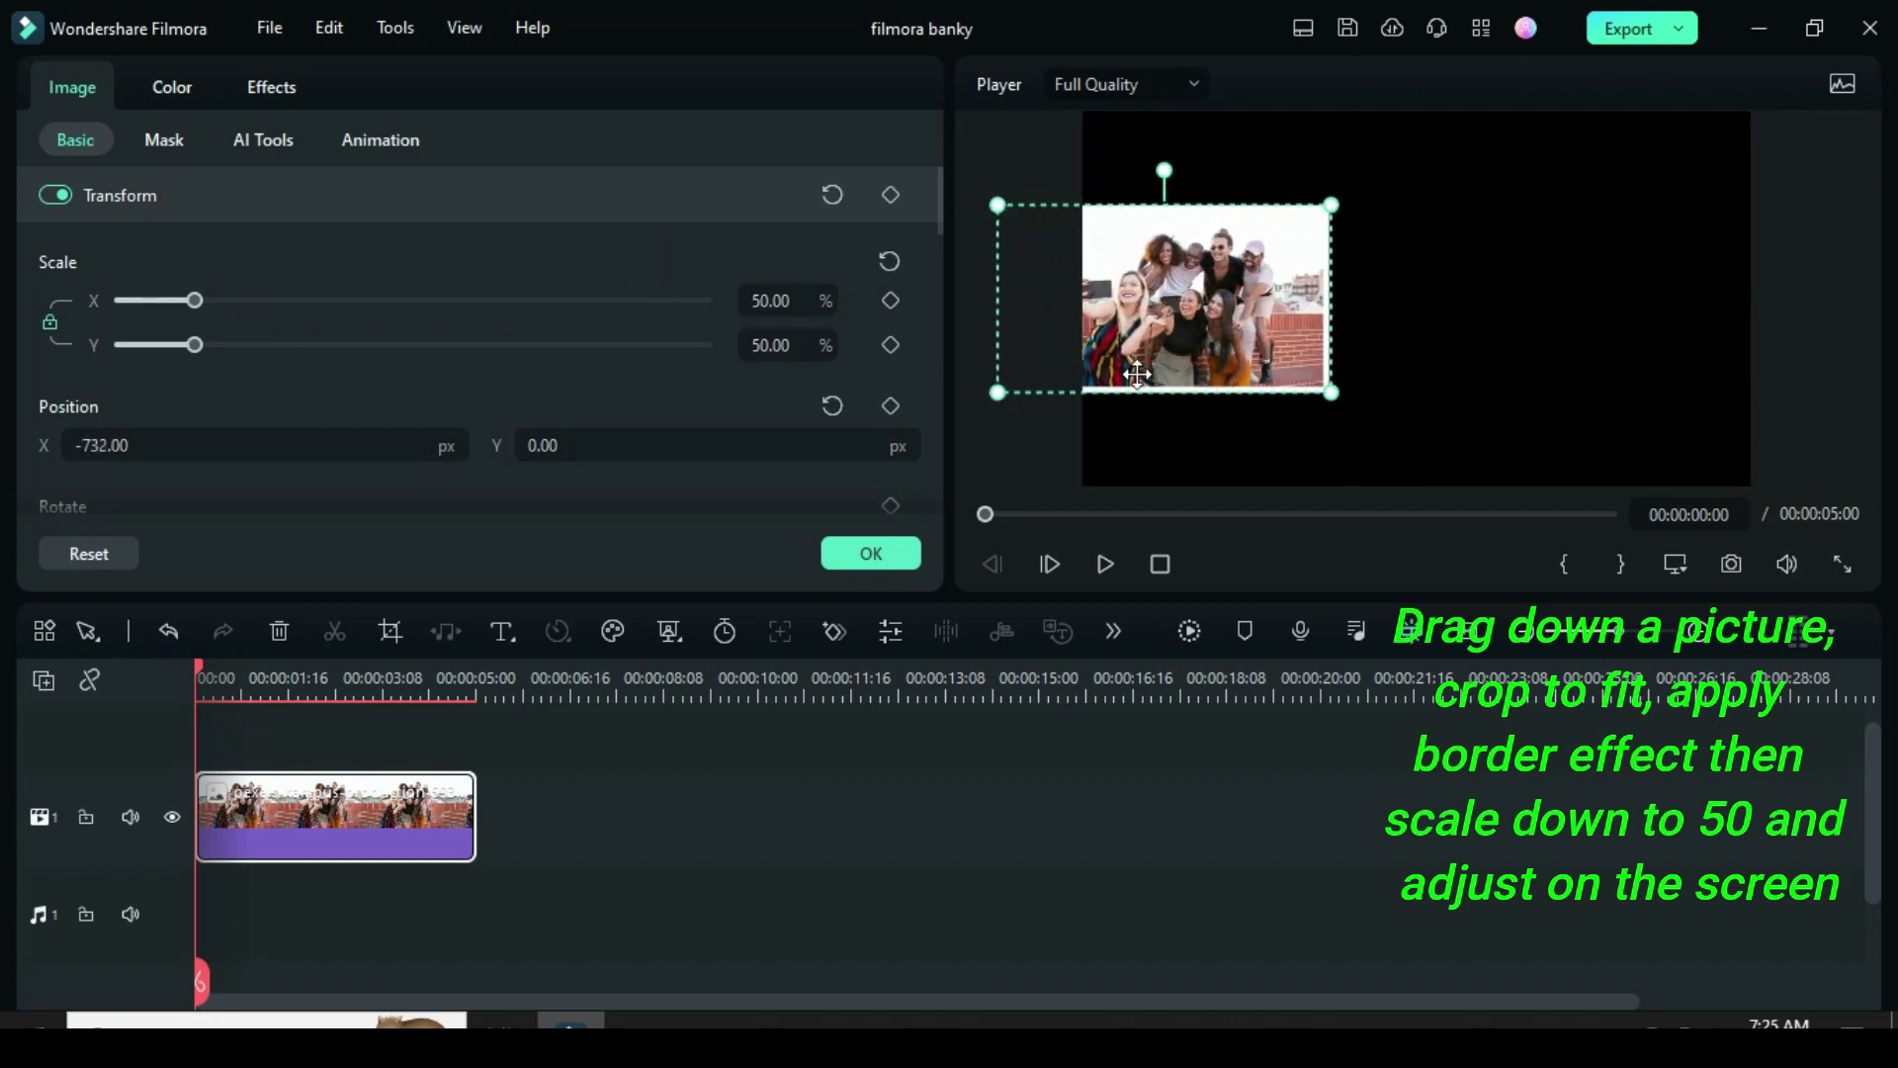
left_click(882, 546)
right_click(376, 817)
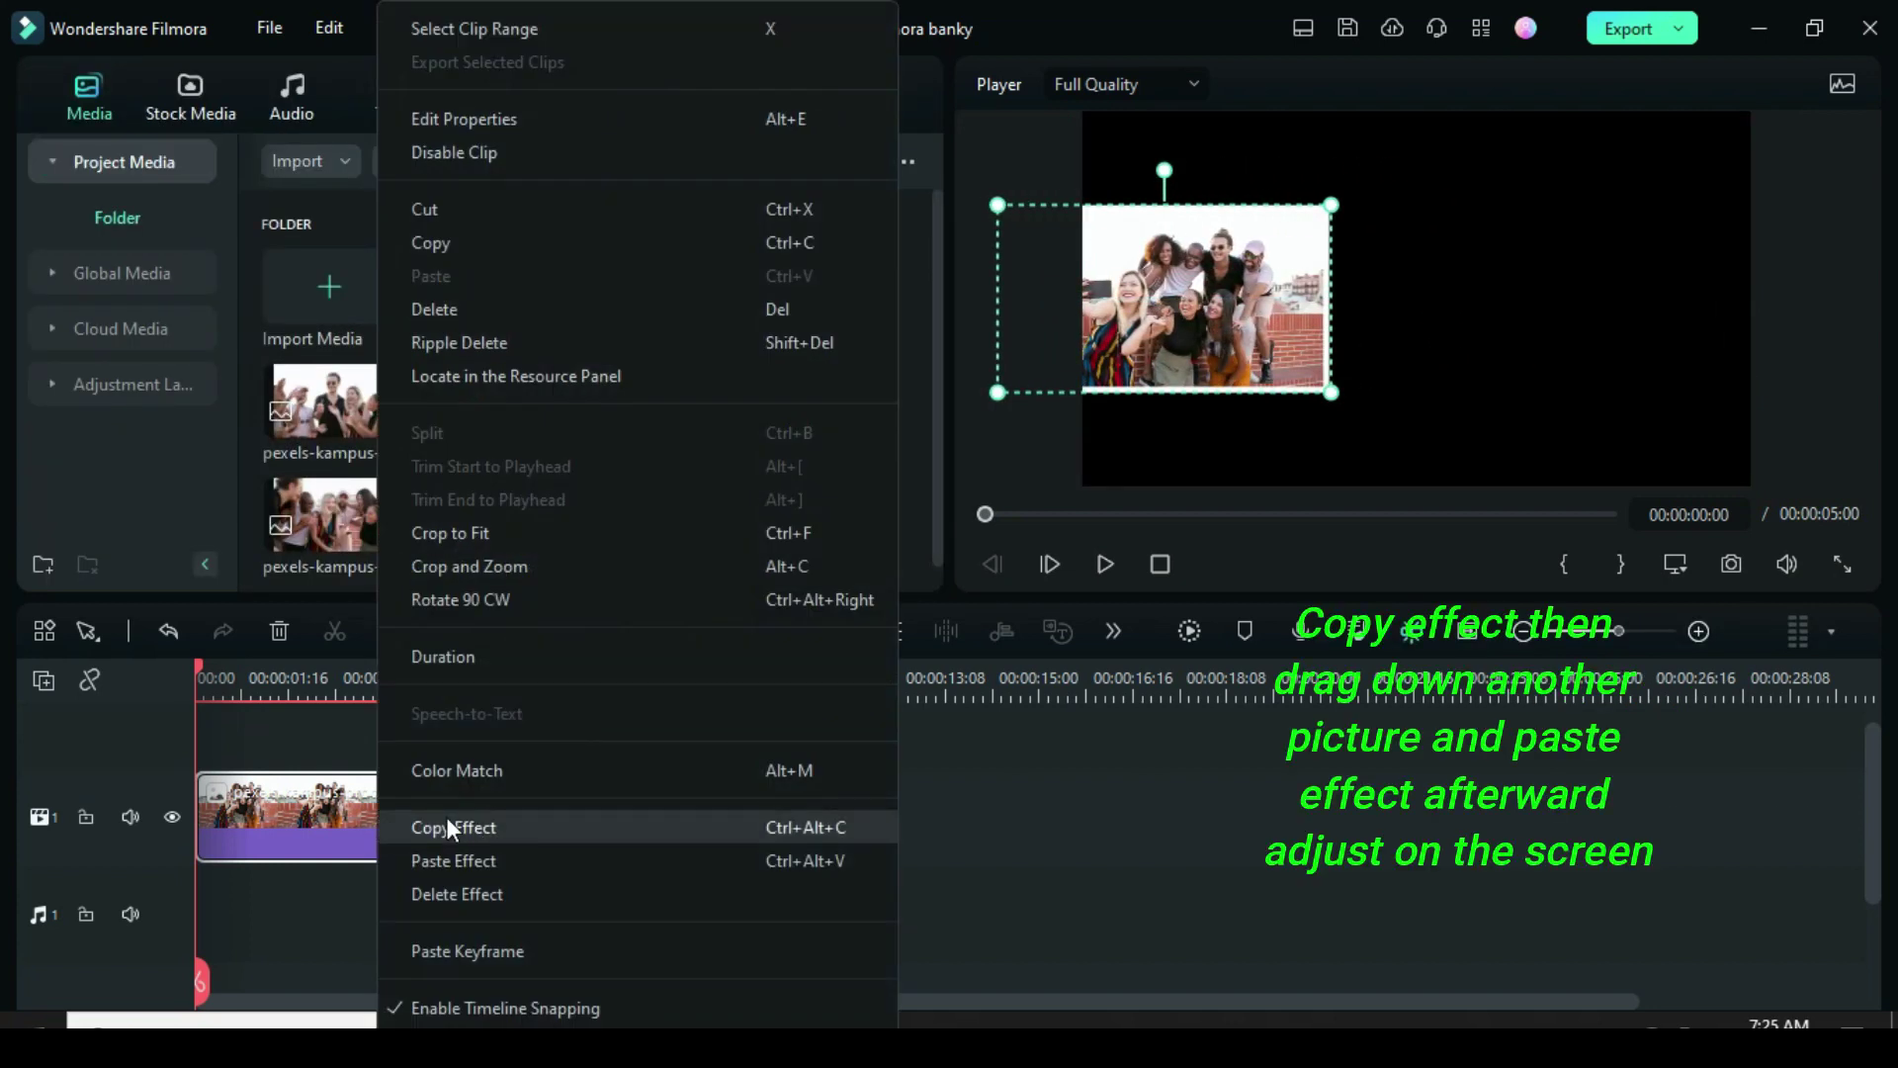
Copy the first photo's effects onto a second photo on a new track, placed at right.
left_click(447, 826)
left_click_drag(598, 301, 321, 820)
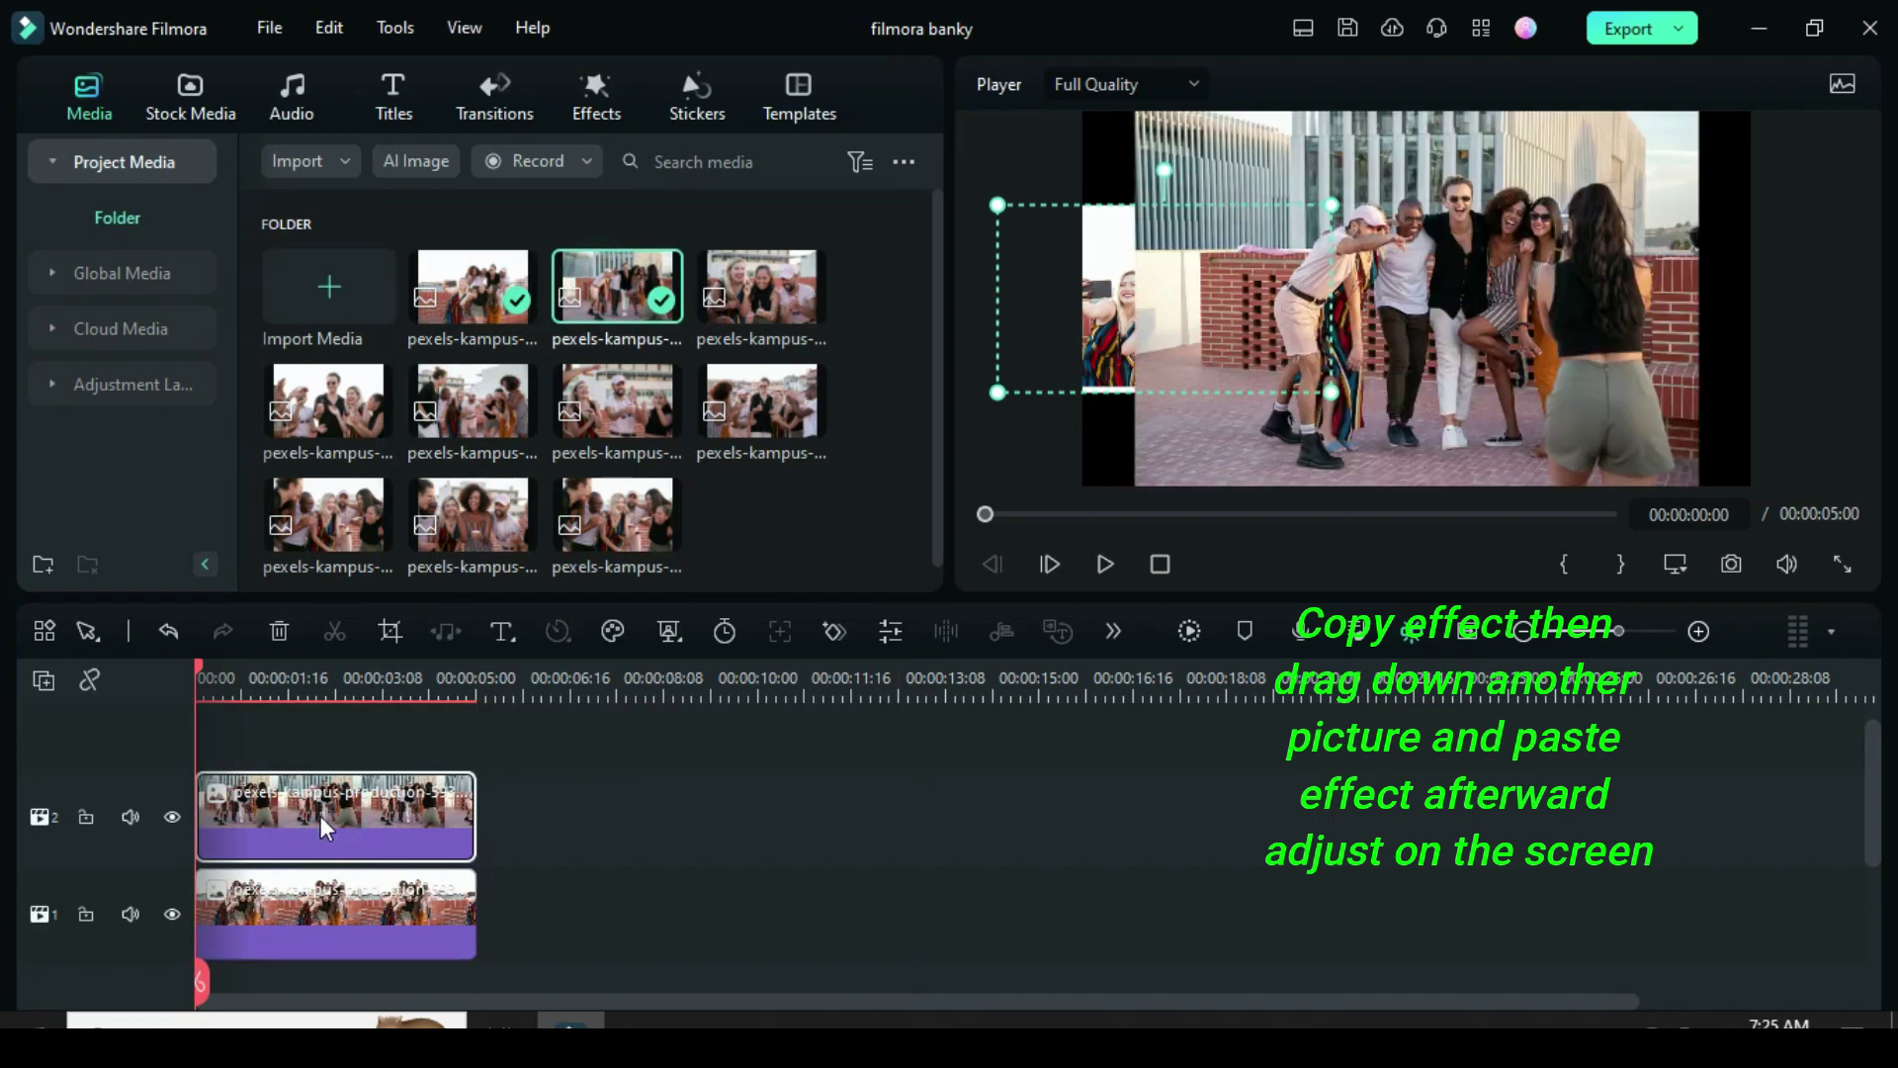
right_click(334, 820)
left_click(389, 860)
left_click_drag(1152, 302, 1663, 292)
Add a third photo on track 3 with the pasted border and 50% size, repositioned in frame.
left_click_drag(762, 292, 318, 781)
right_click(318, 781)
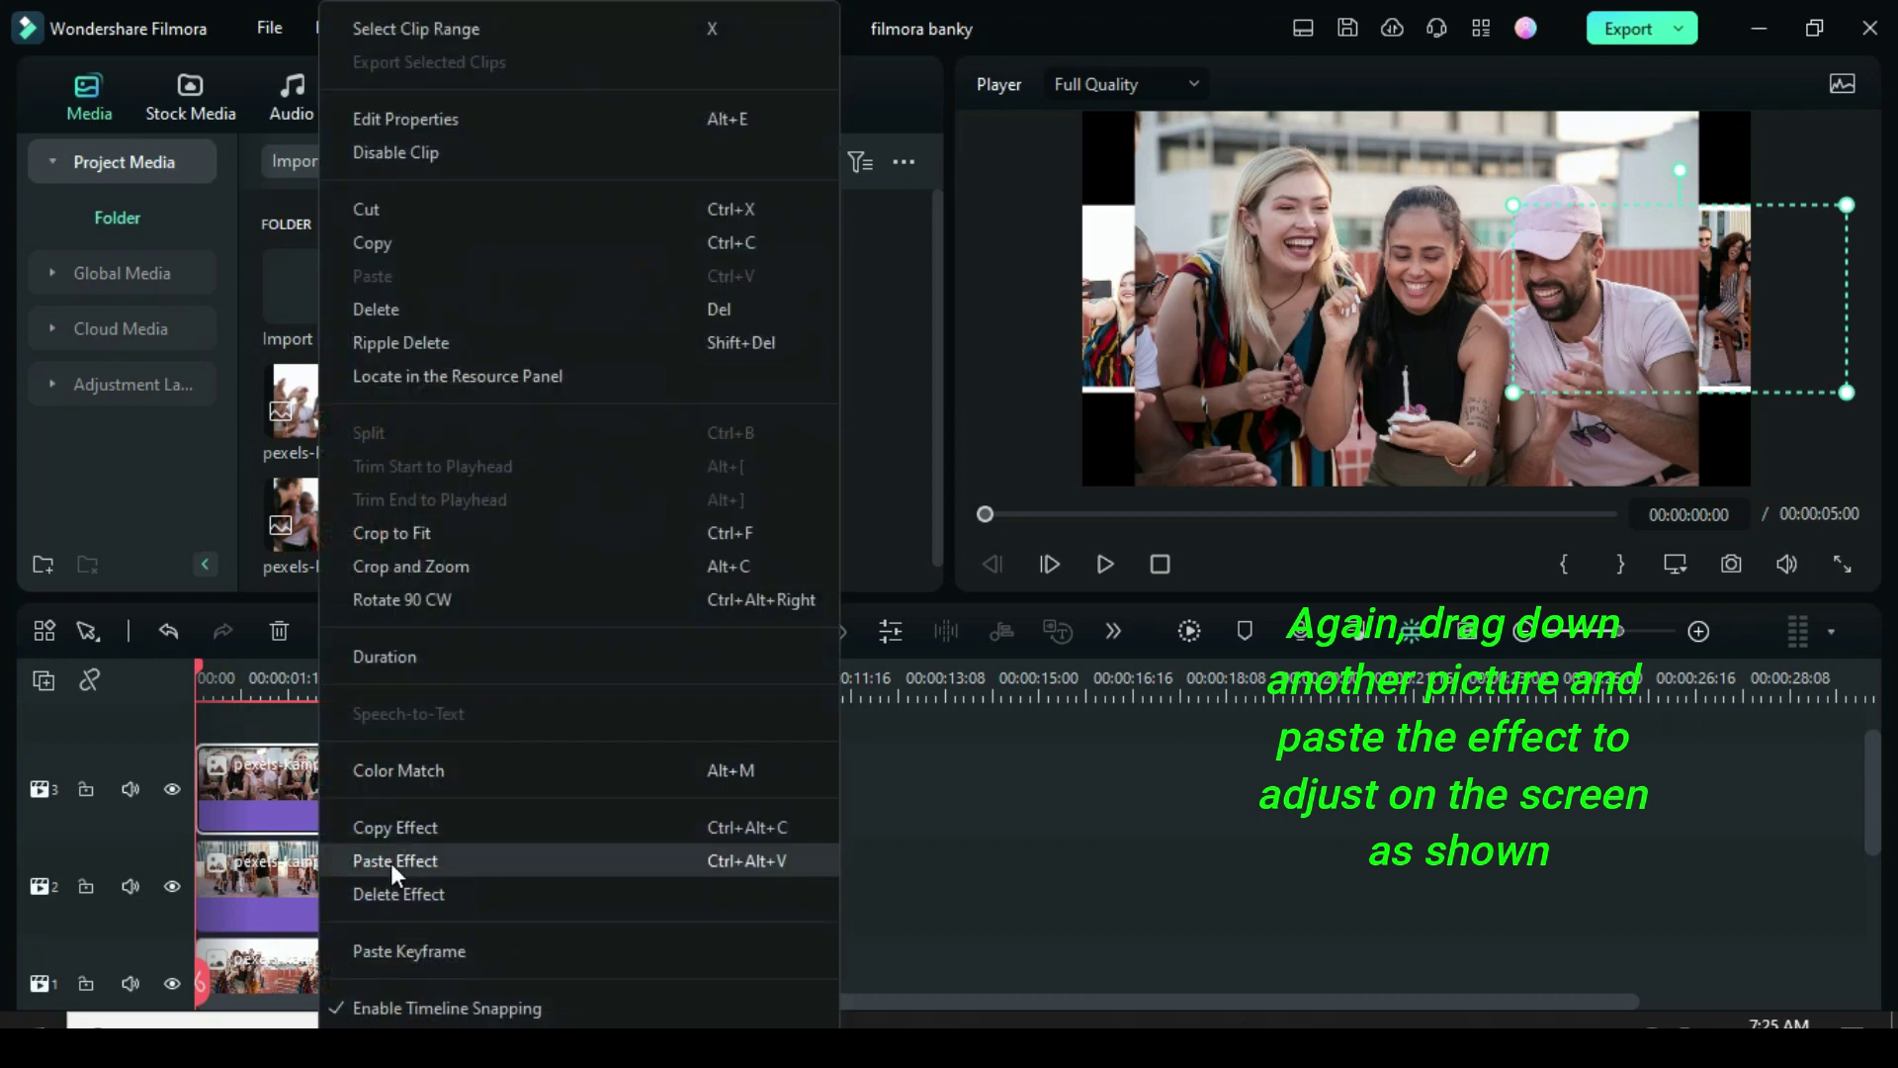
left_click(390, 860)
left_click_drag(1182, 302, 1459, 306)
Add a fourth bordered photo at the upper left and drop a fifth photo on track 5.
scroll(395, 661, "up", 1)
left_click_drag(328, 400, 308, 830)
right_click(308, 831)
left_click(385, 856)
left_click_drag(1430, 281, 1132, 197)
left_click_drag(445, 420, 326, 752)
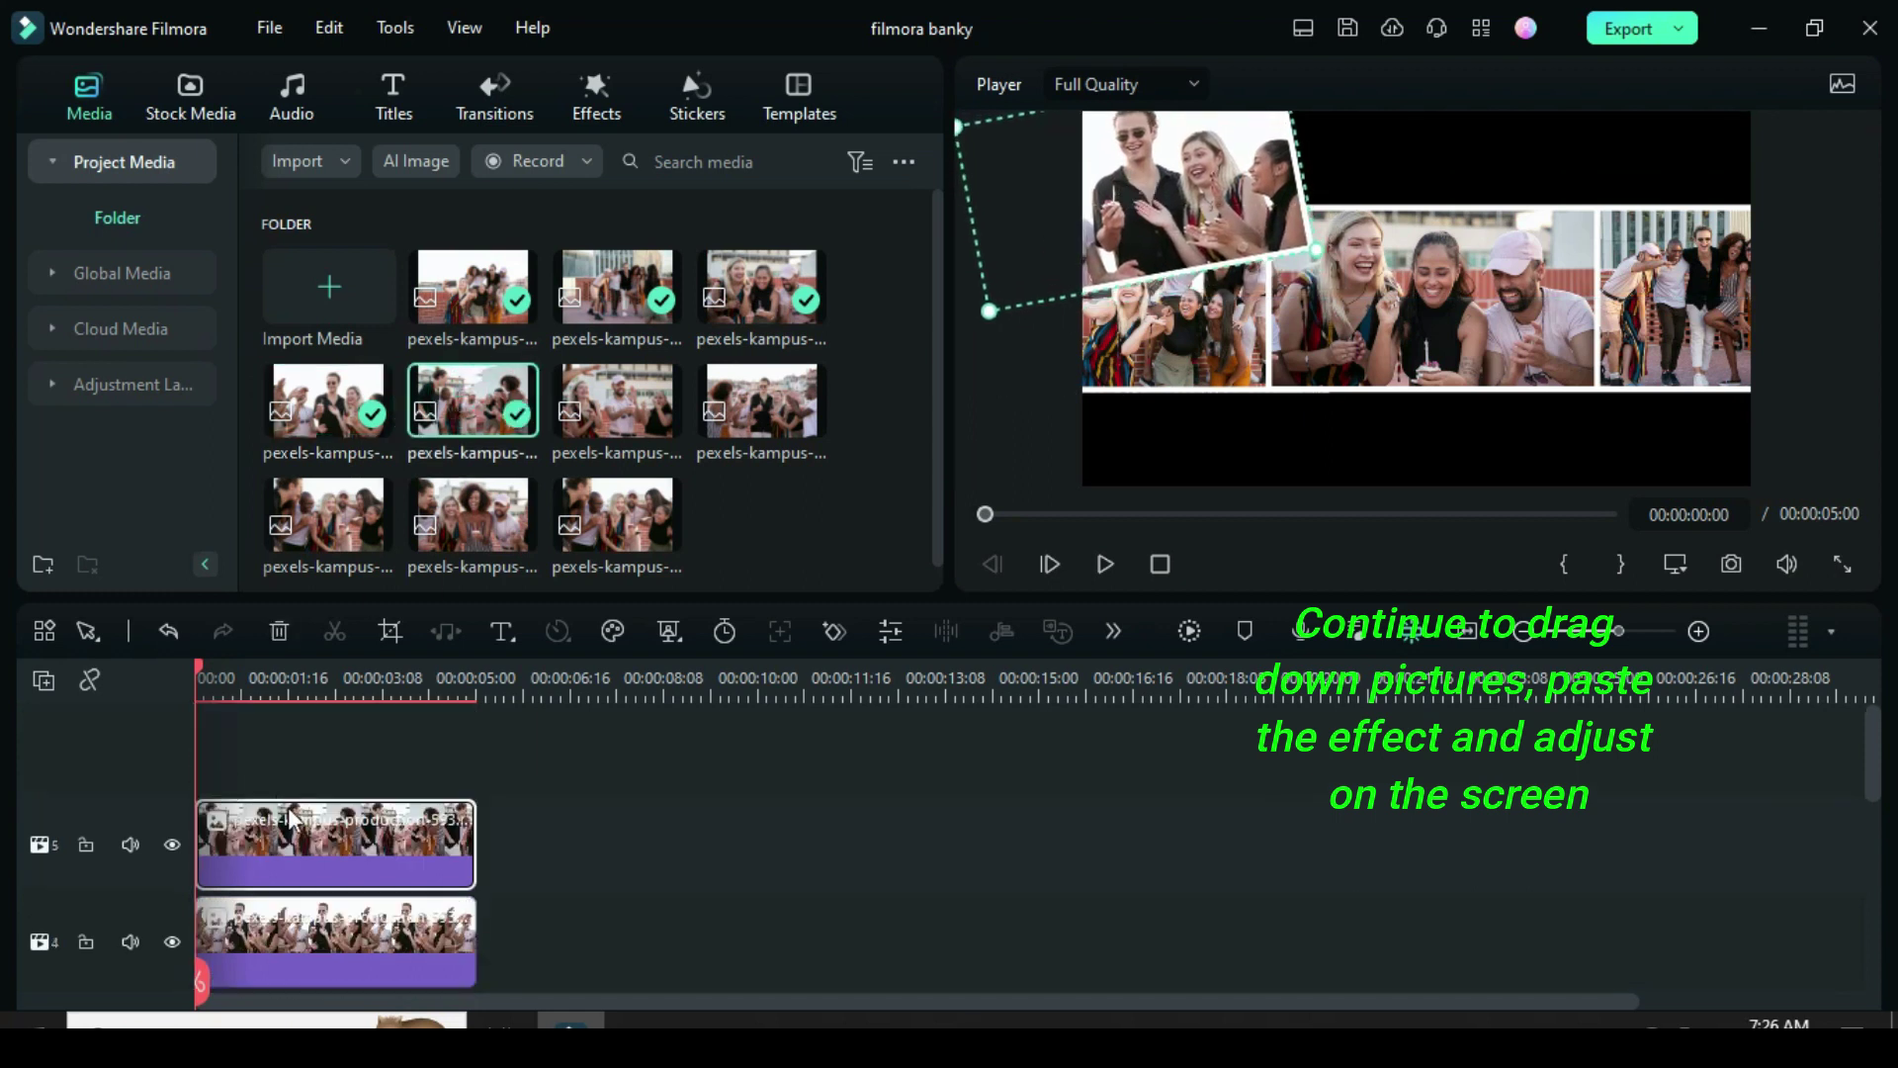
Paste the border onto the fifth photo at top-right and add a sixth at top-centre.
right_click(290, 797)
left_click(329, 799)
left_click_drag(1196, 339, 1691, 180)
left_click_drag(645, 382, 319, 828)
key("ctrl+alt+v")
left_click_drag(1221, 386, 1427, 168)
Add bordered seventh and eighth photos in the bottom-left and bottom-right slots.
left_click_drag(771, 397, 335, 820)
key("ctrl+alt+v")
left_click_drag(1152, 272, 1193, 336)
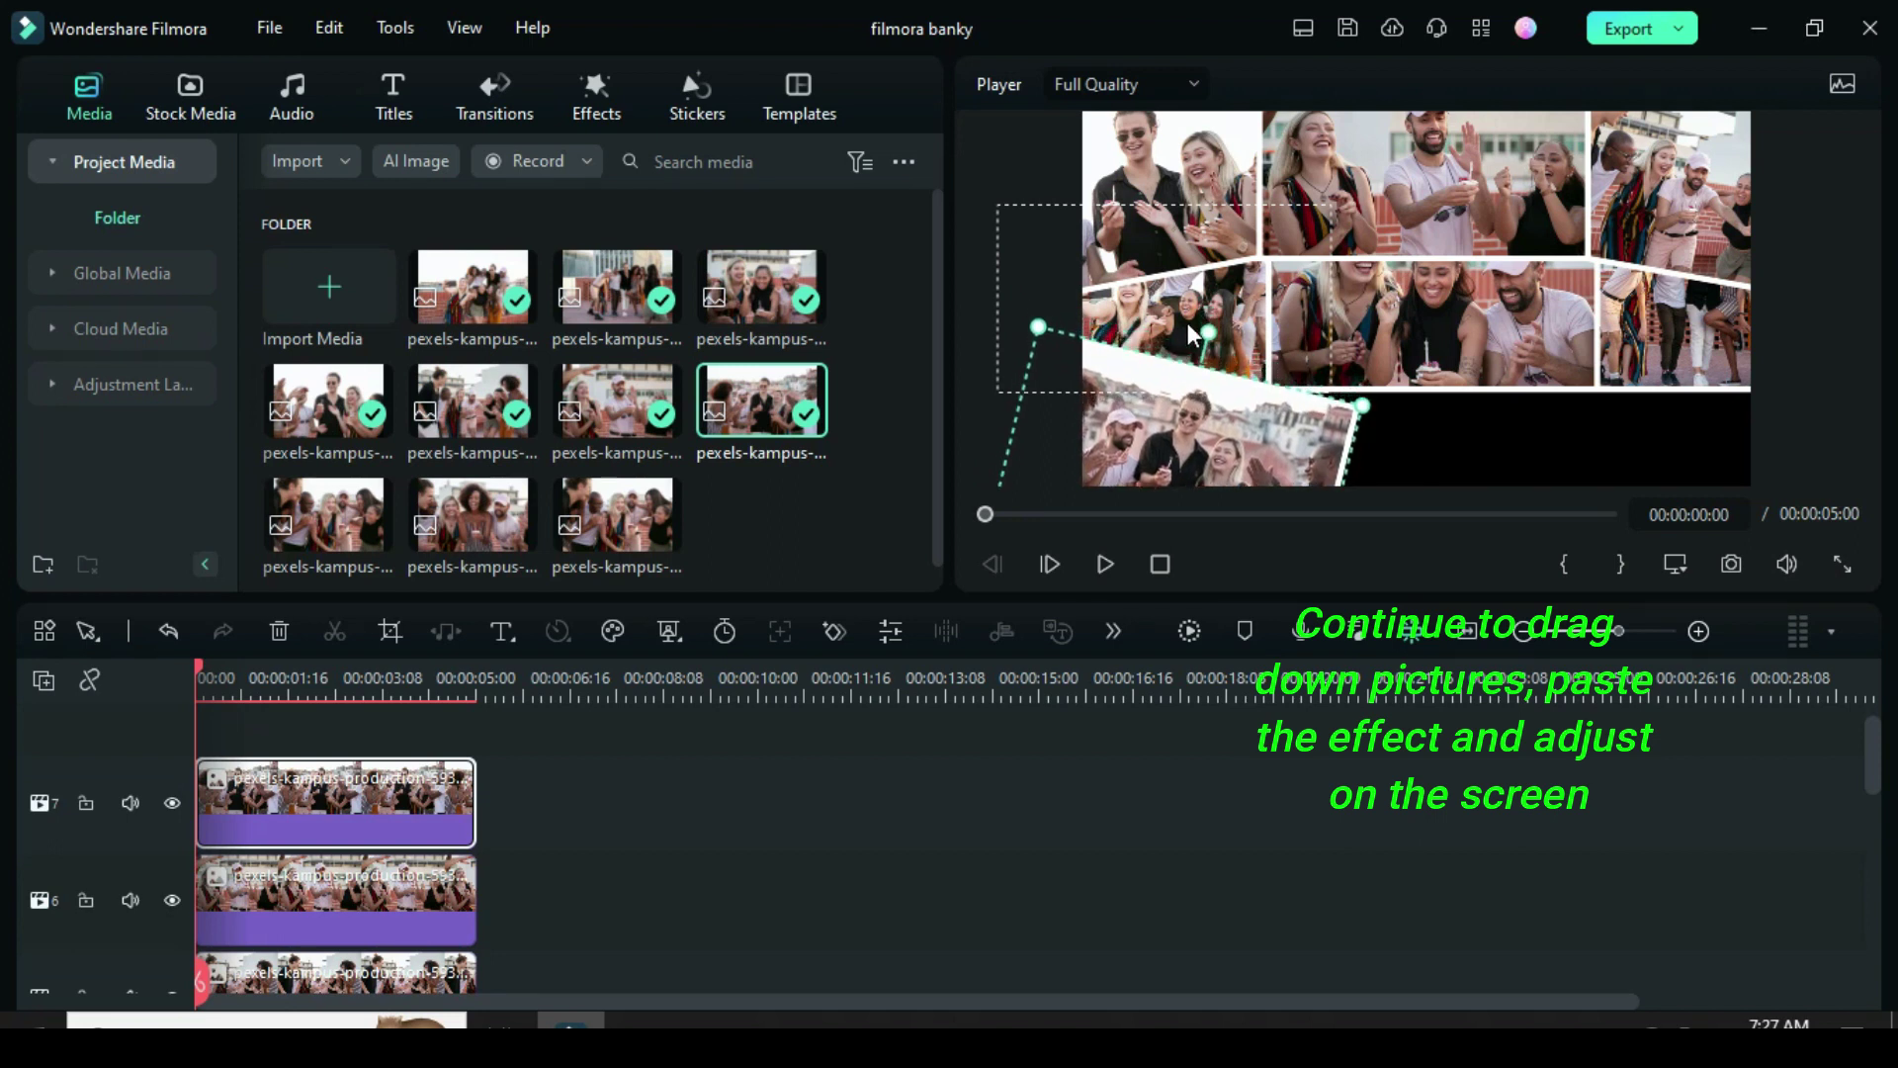
left_click_drag(329, 524, 293, 807)
right_click(292, 806)
left_click(312, 809)
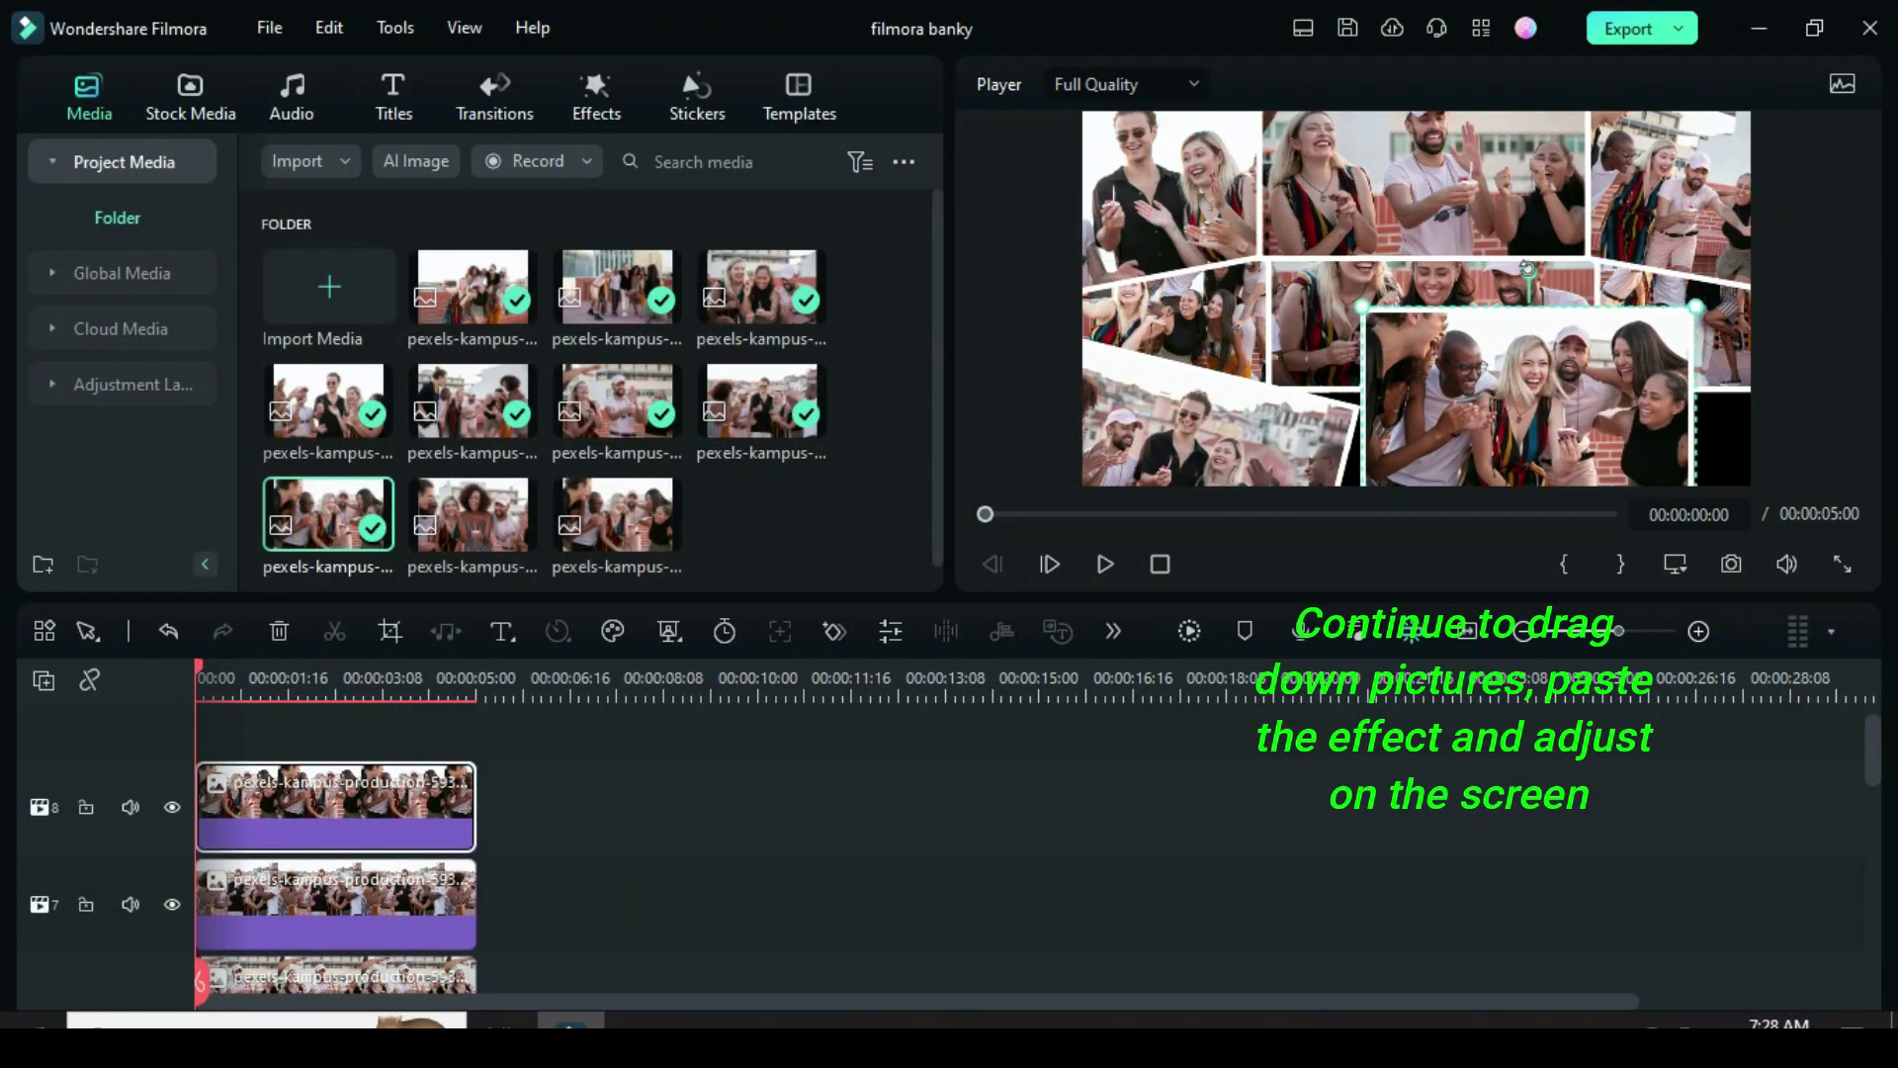
left_click_drag(1523, 396, 1616, 455)
Add a ninth bordered photo in the bottom-middle slot and move the playhead to 00:00:00:15.
left_click_drag(472, 514, 296, 761)
right_click(425, 806)
left_click(449, 860)
left_click_drag(1622, 435, 1388, 436)
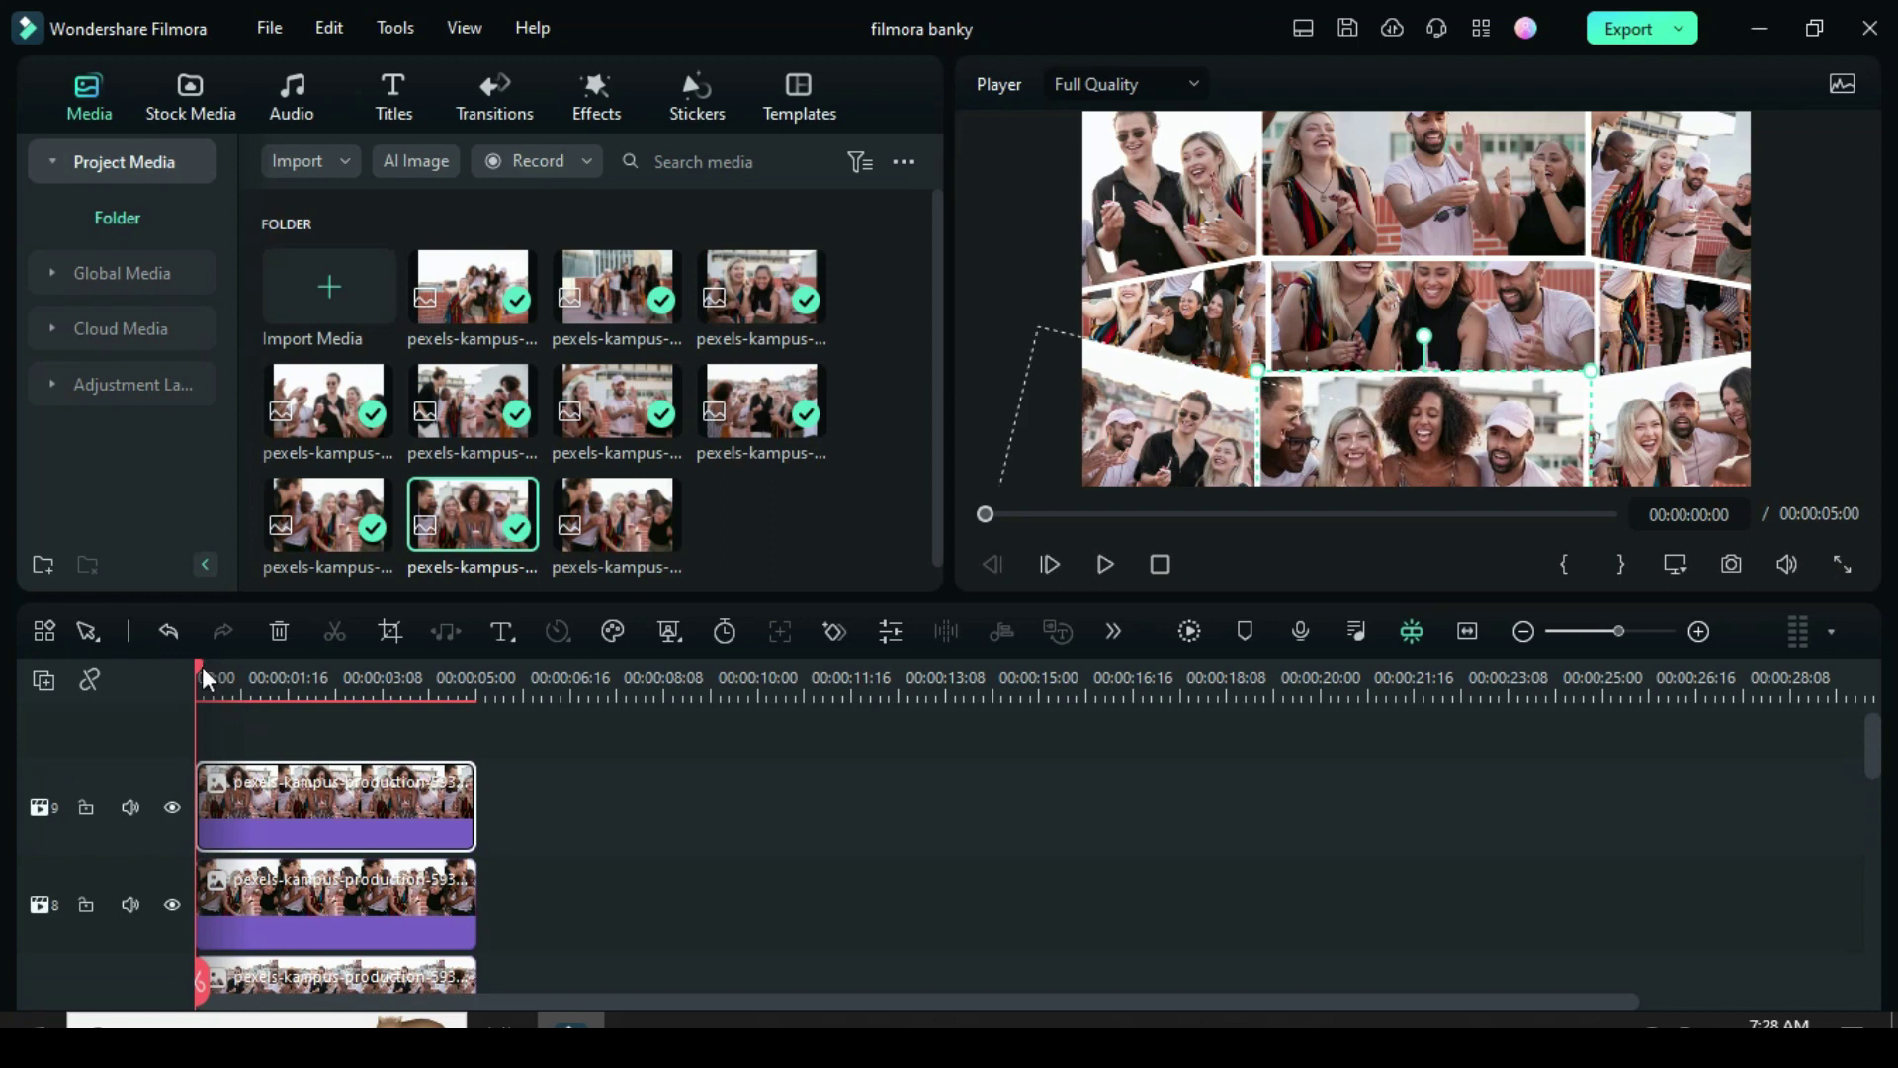
left_click_drag(202, 671, 234, 672)
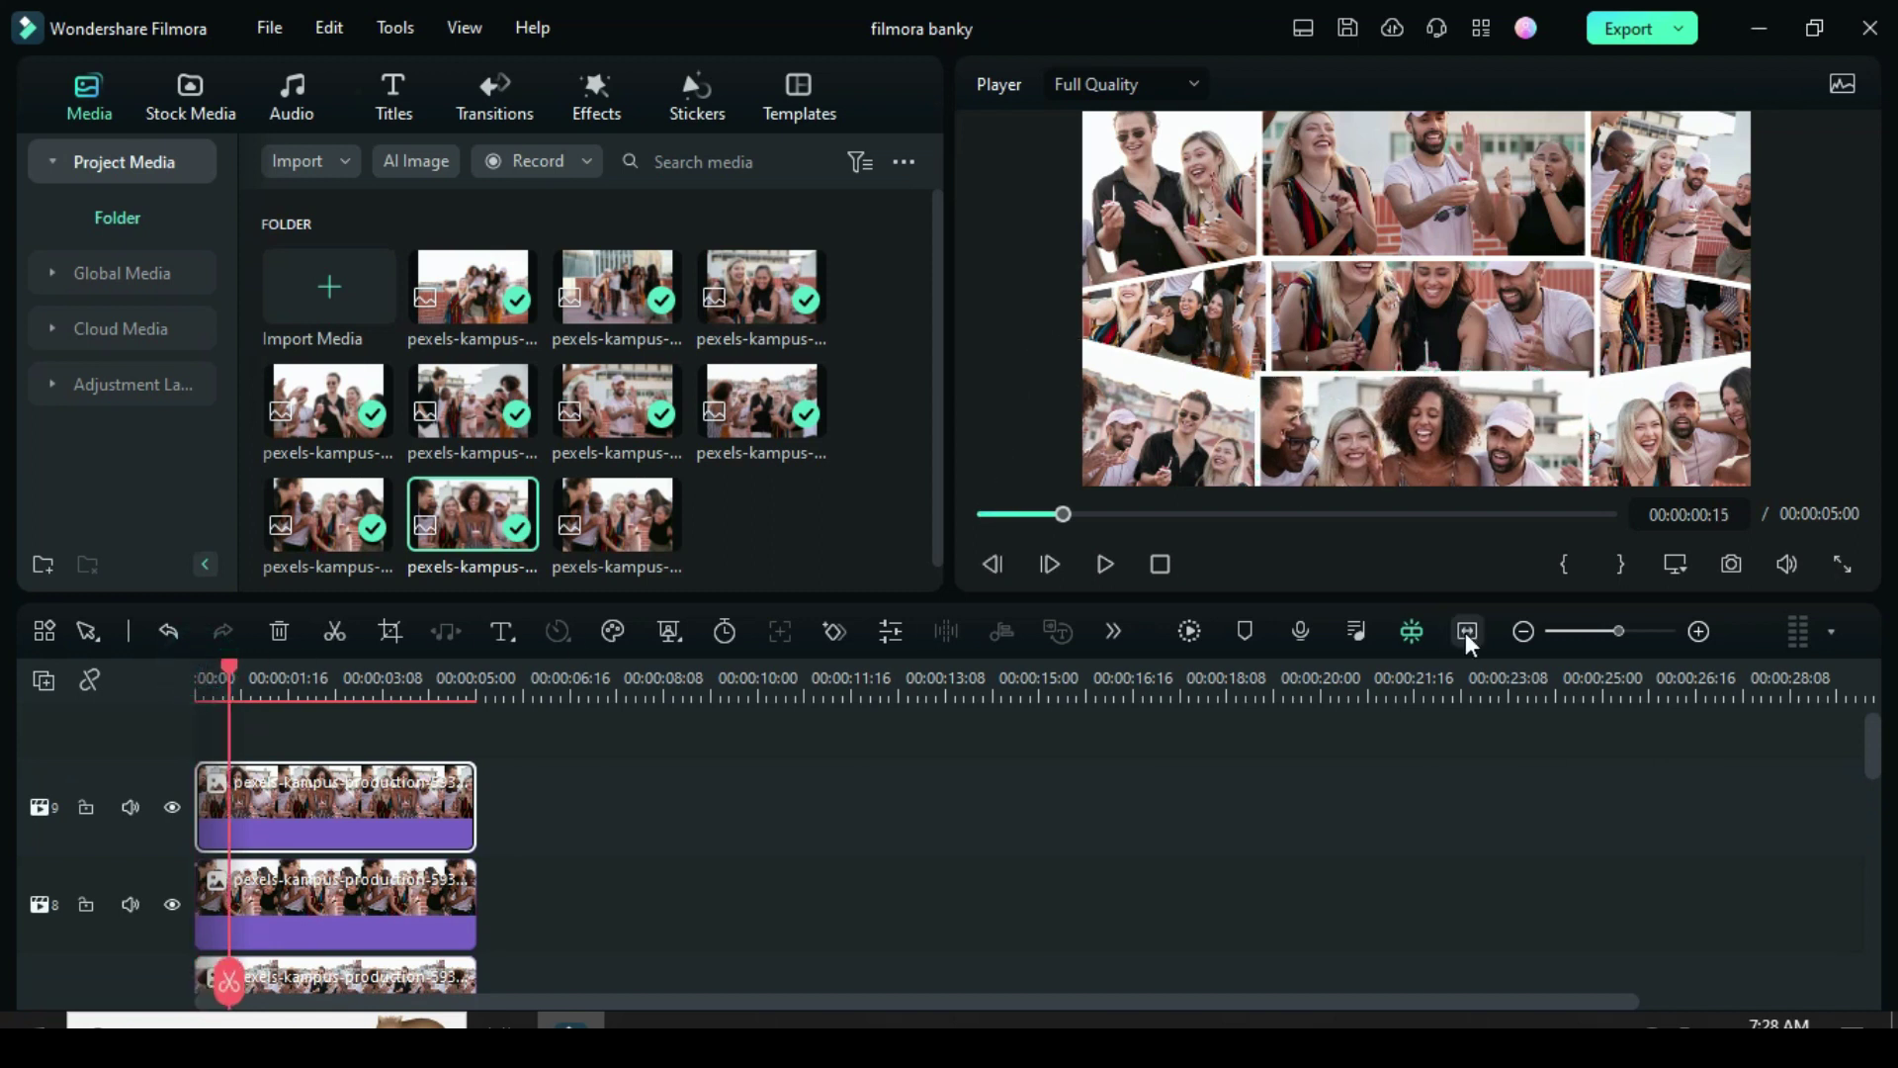
Save the collage as Snapshot_32 in the media library and delete all nine photo clips.
left_click(1731, 563)
left_click(1061, 572)
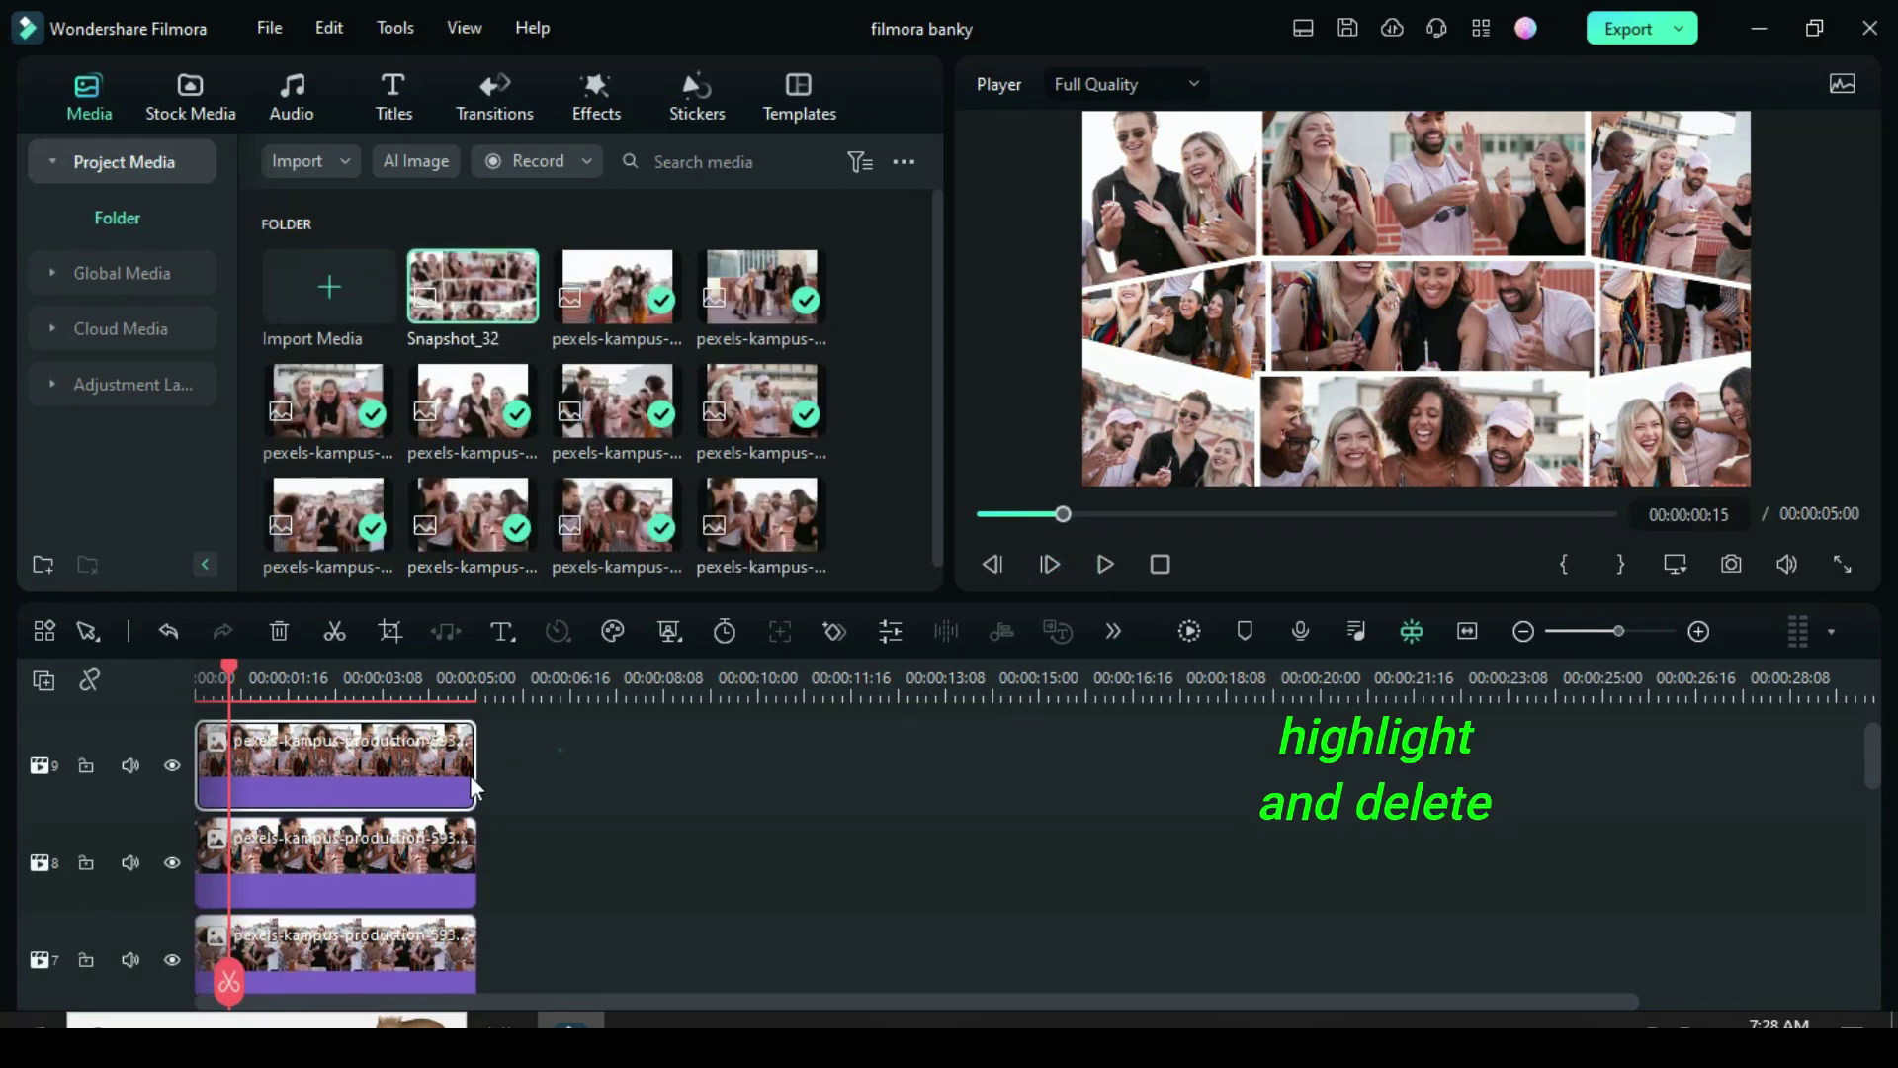
left_click_drag(554, 717, 208, 988)
left_click(279, 629)
left_click(281, 630)
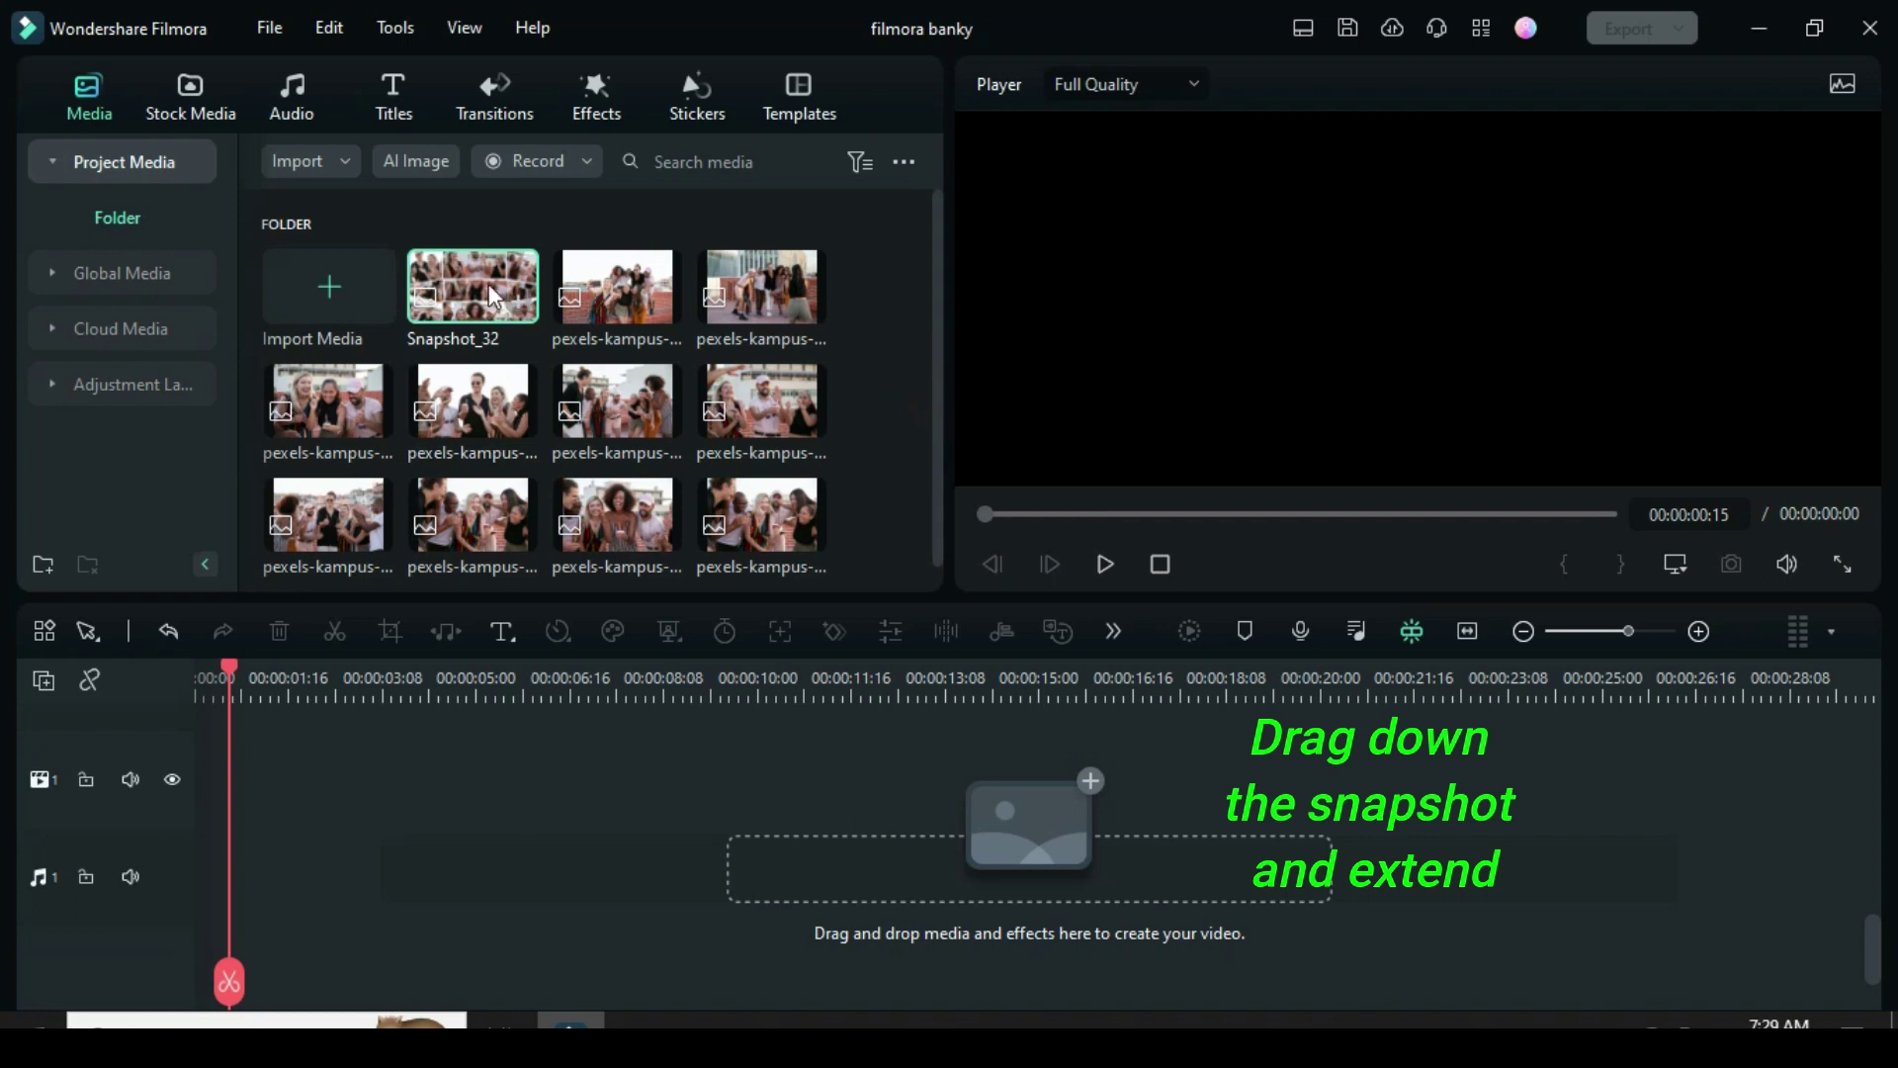
Place Snapshot_32 on track 1, stretch it to about 27 seconds, and add three photos on track 2.
left_click_drag(473, 282, 321, 835)
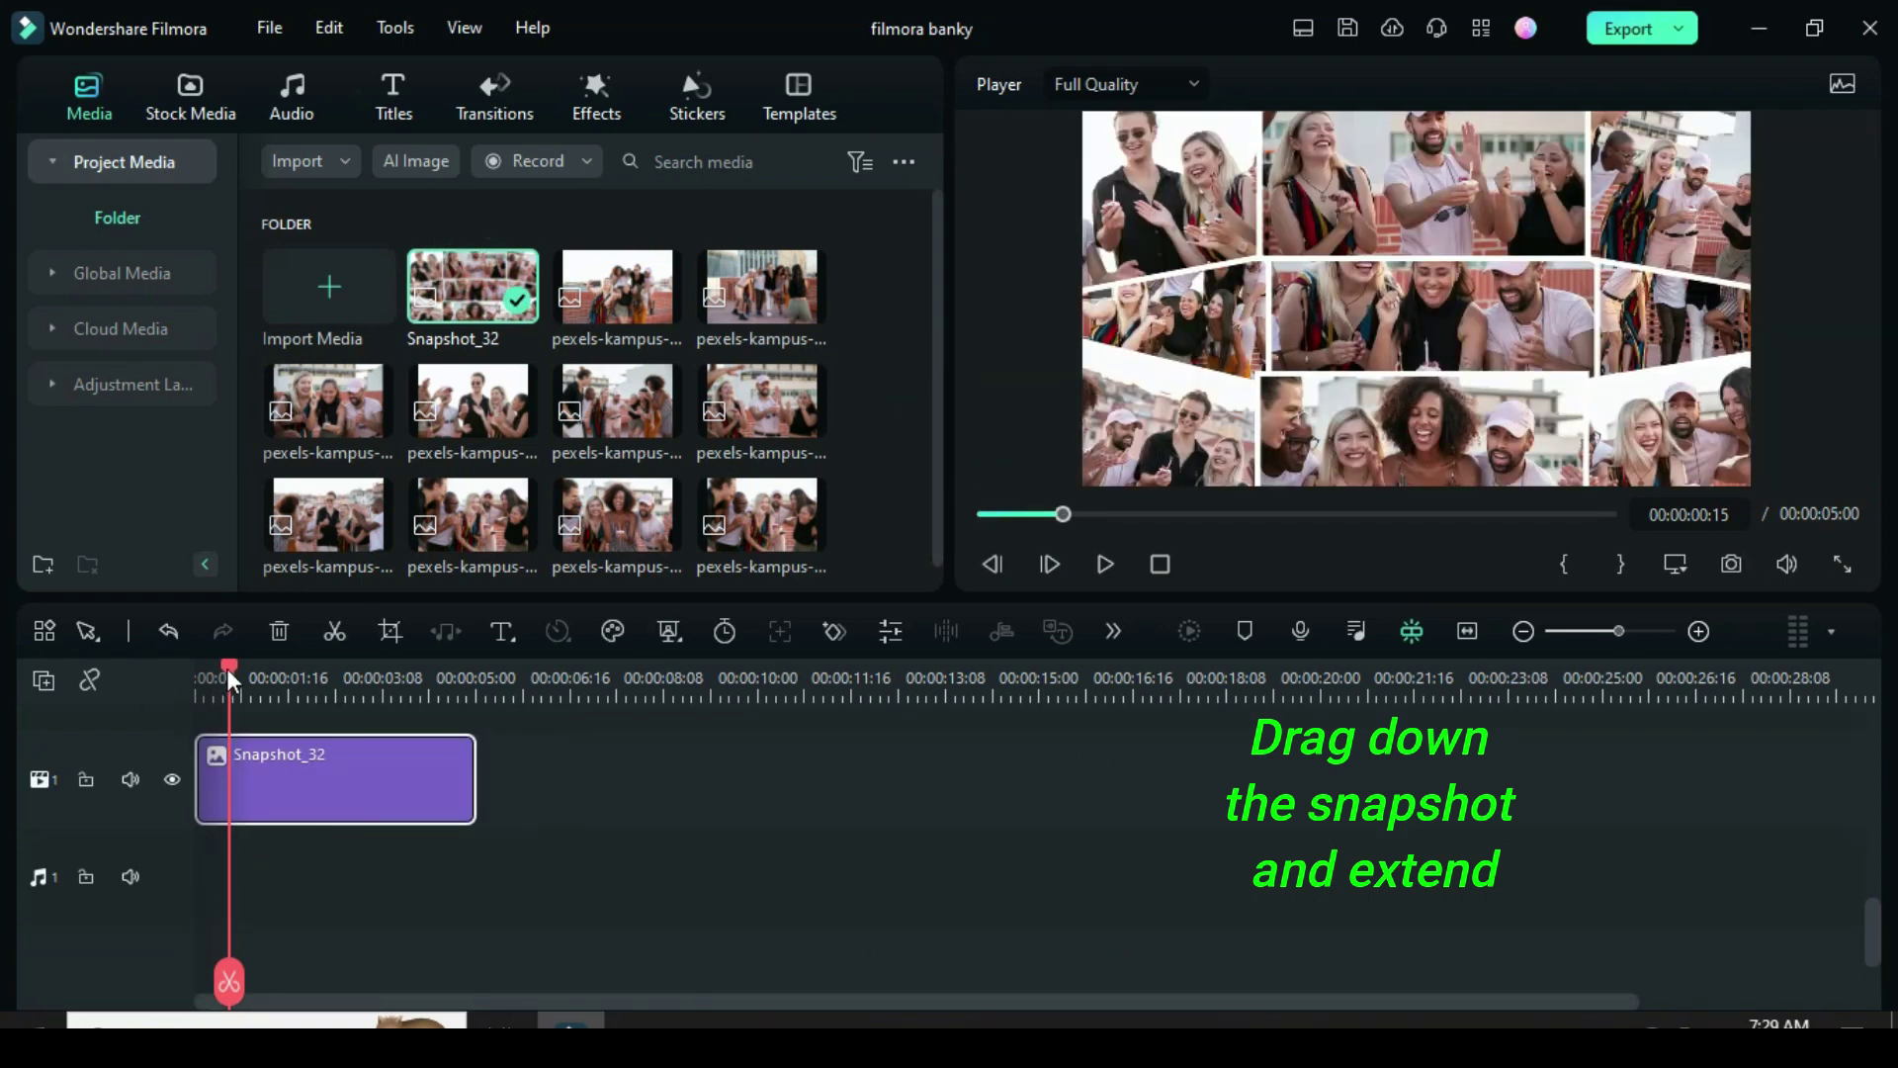
left_click_drag(474, 777, 1698, 770)
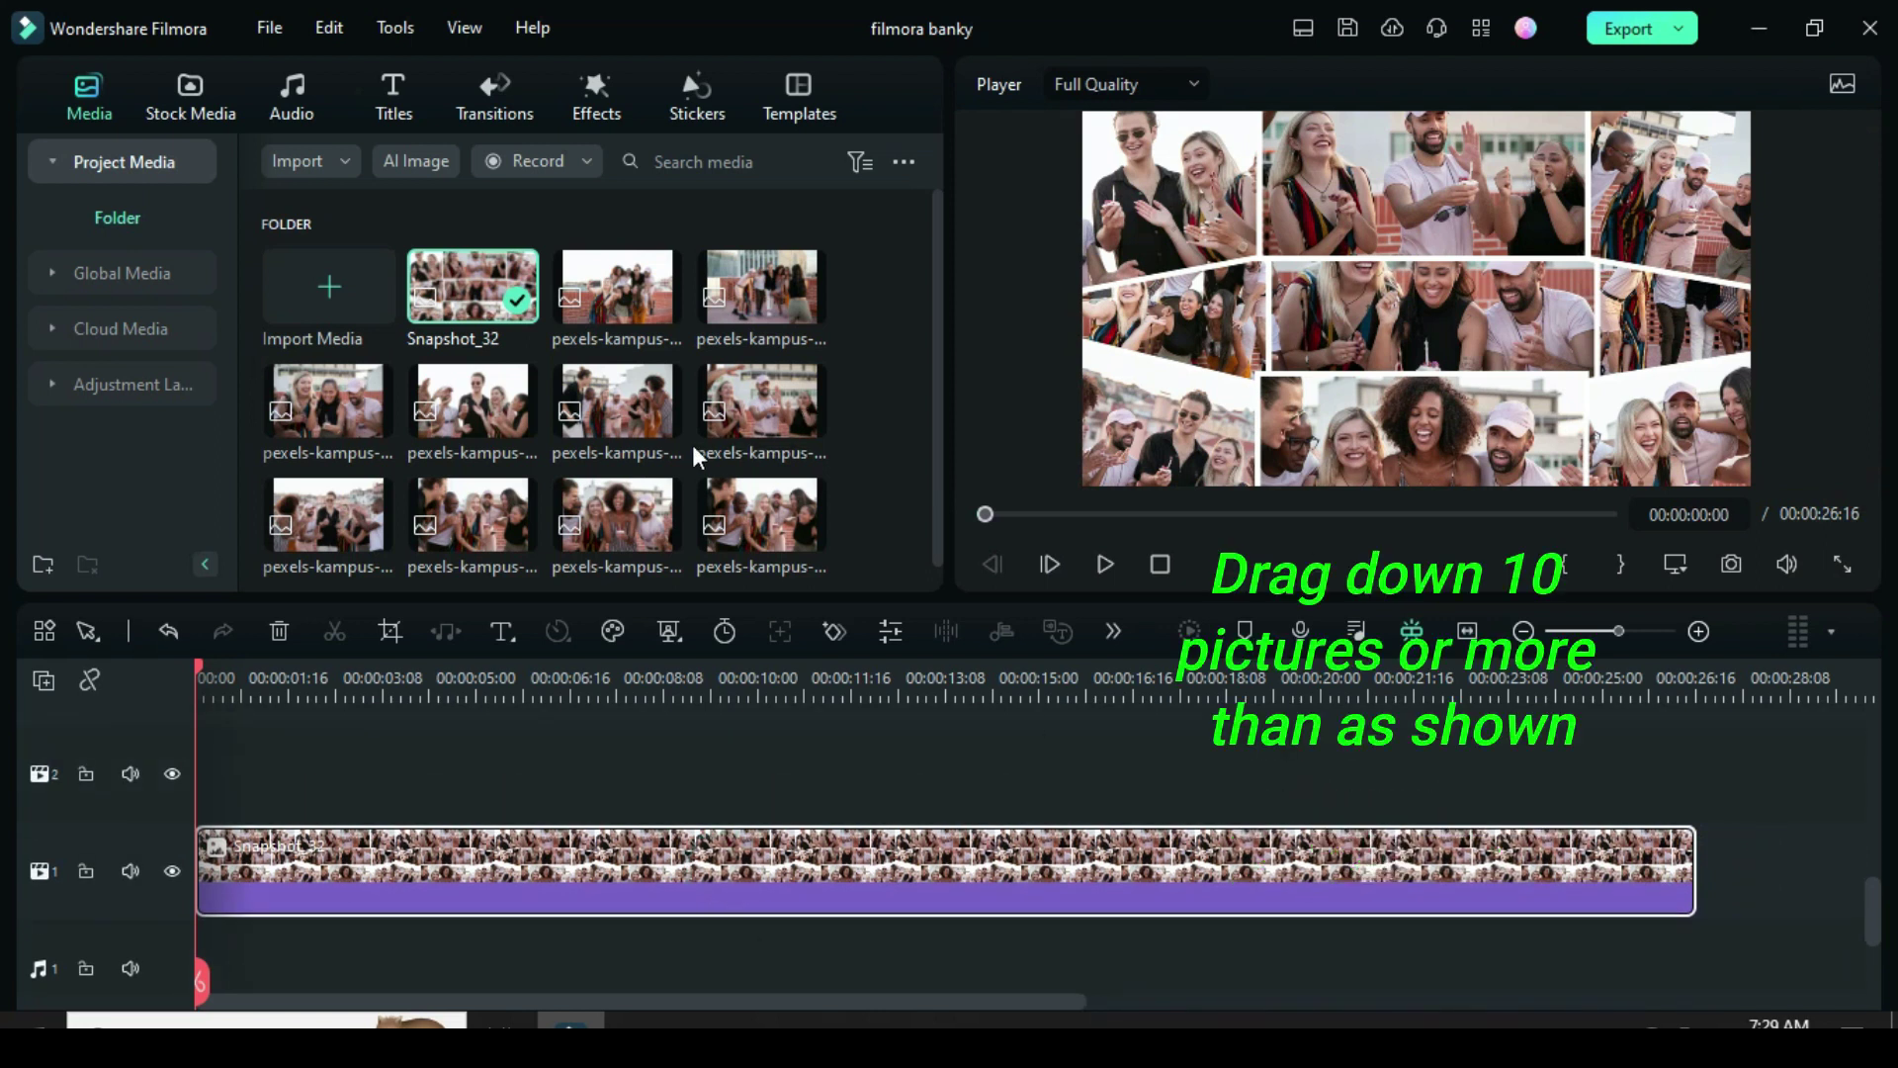
left_click_drag(616, 289, 413, 754)
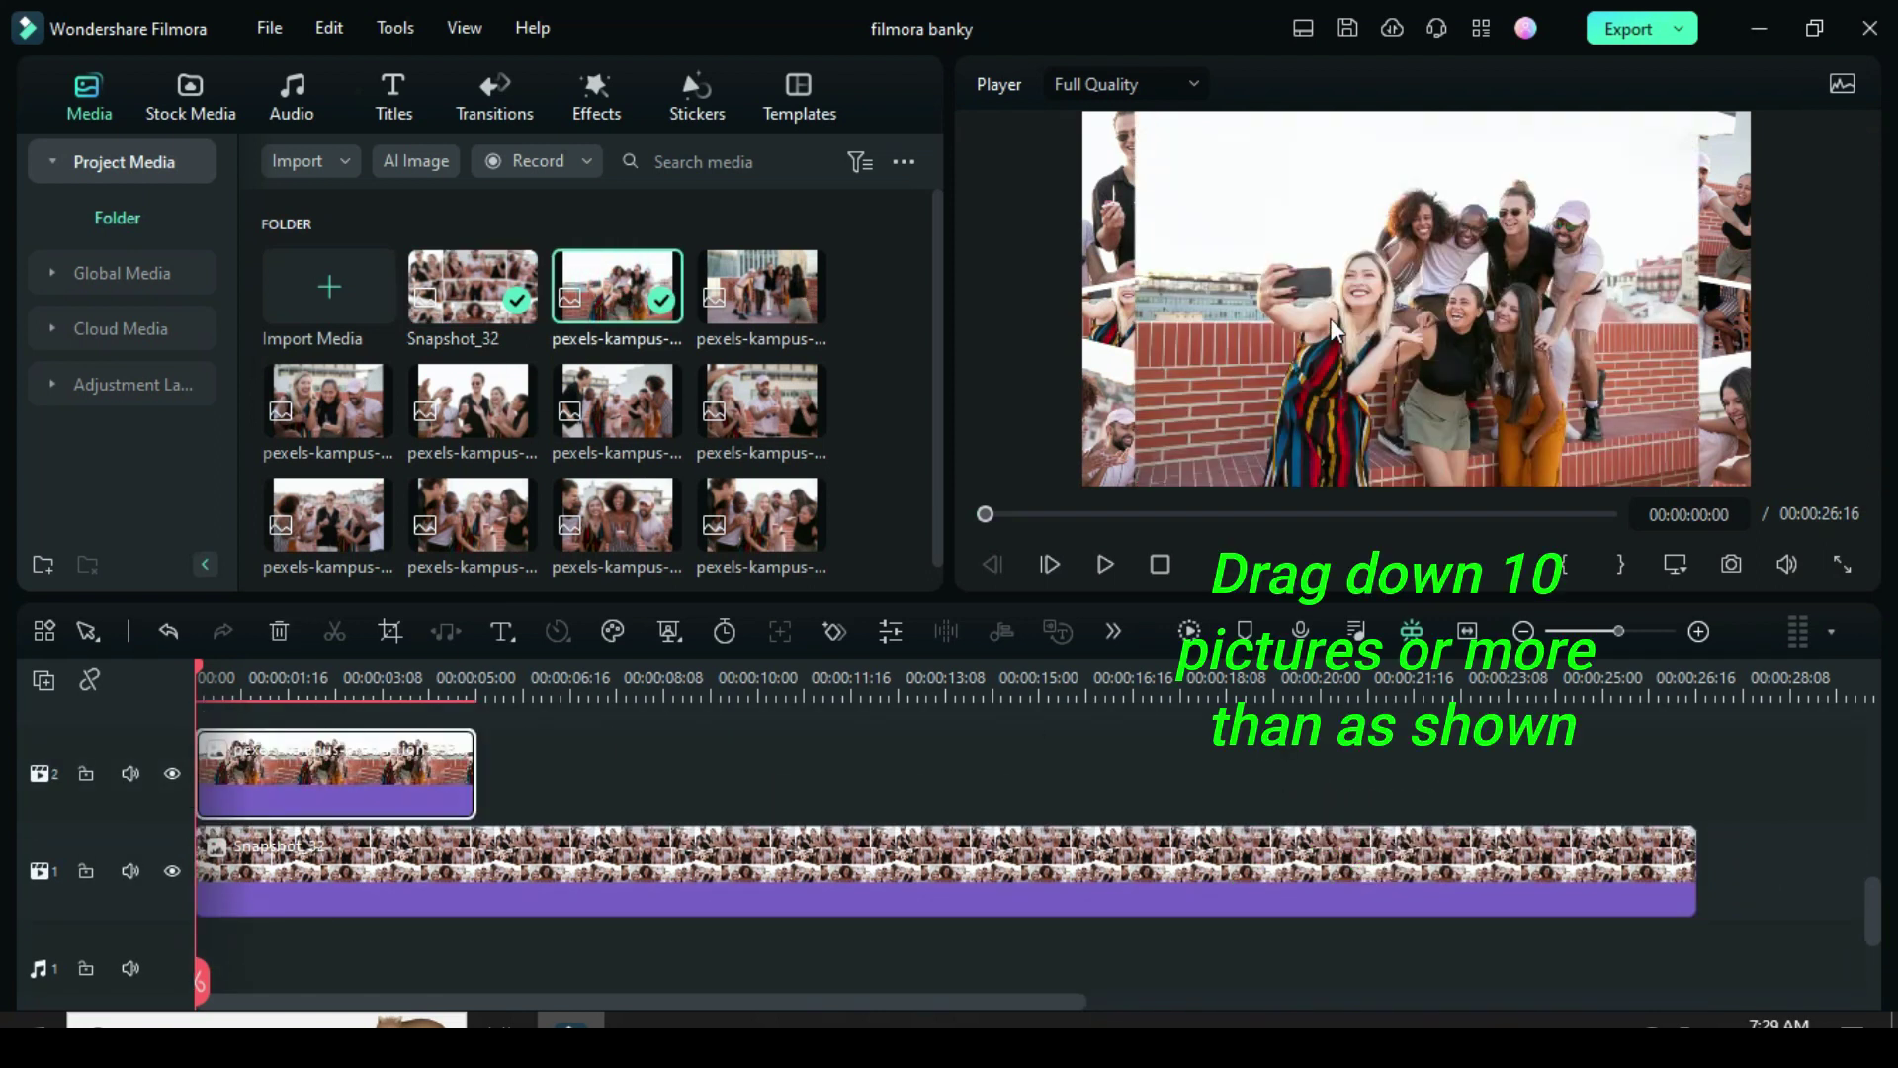
left_click_drag(761, 287, 573, 786)
left_click_drag(328, 401, 830, 781)
Add the remaining photos to the end of track 2, ten in all, and zoom the timeline to fit.
left_click_drag(473, 401, 1082, 803)
left_click_drag(617, 400, 1344, 814)
left_click_drag(833, 1006, 1161, 1005)
left_click_drag(761, 400, 964, 781)
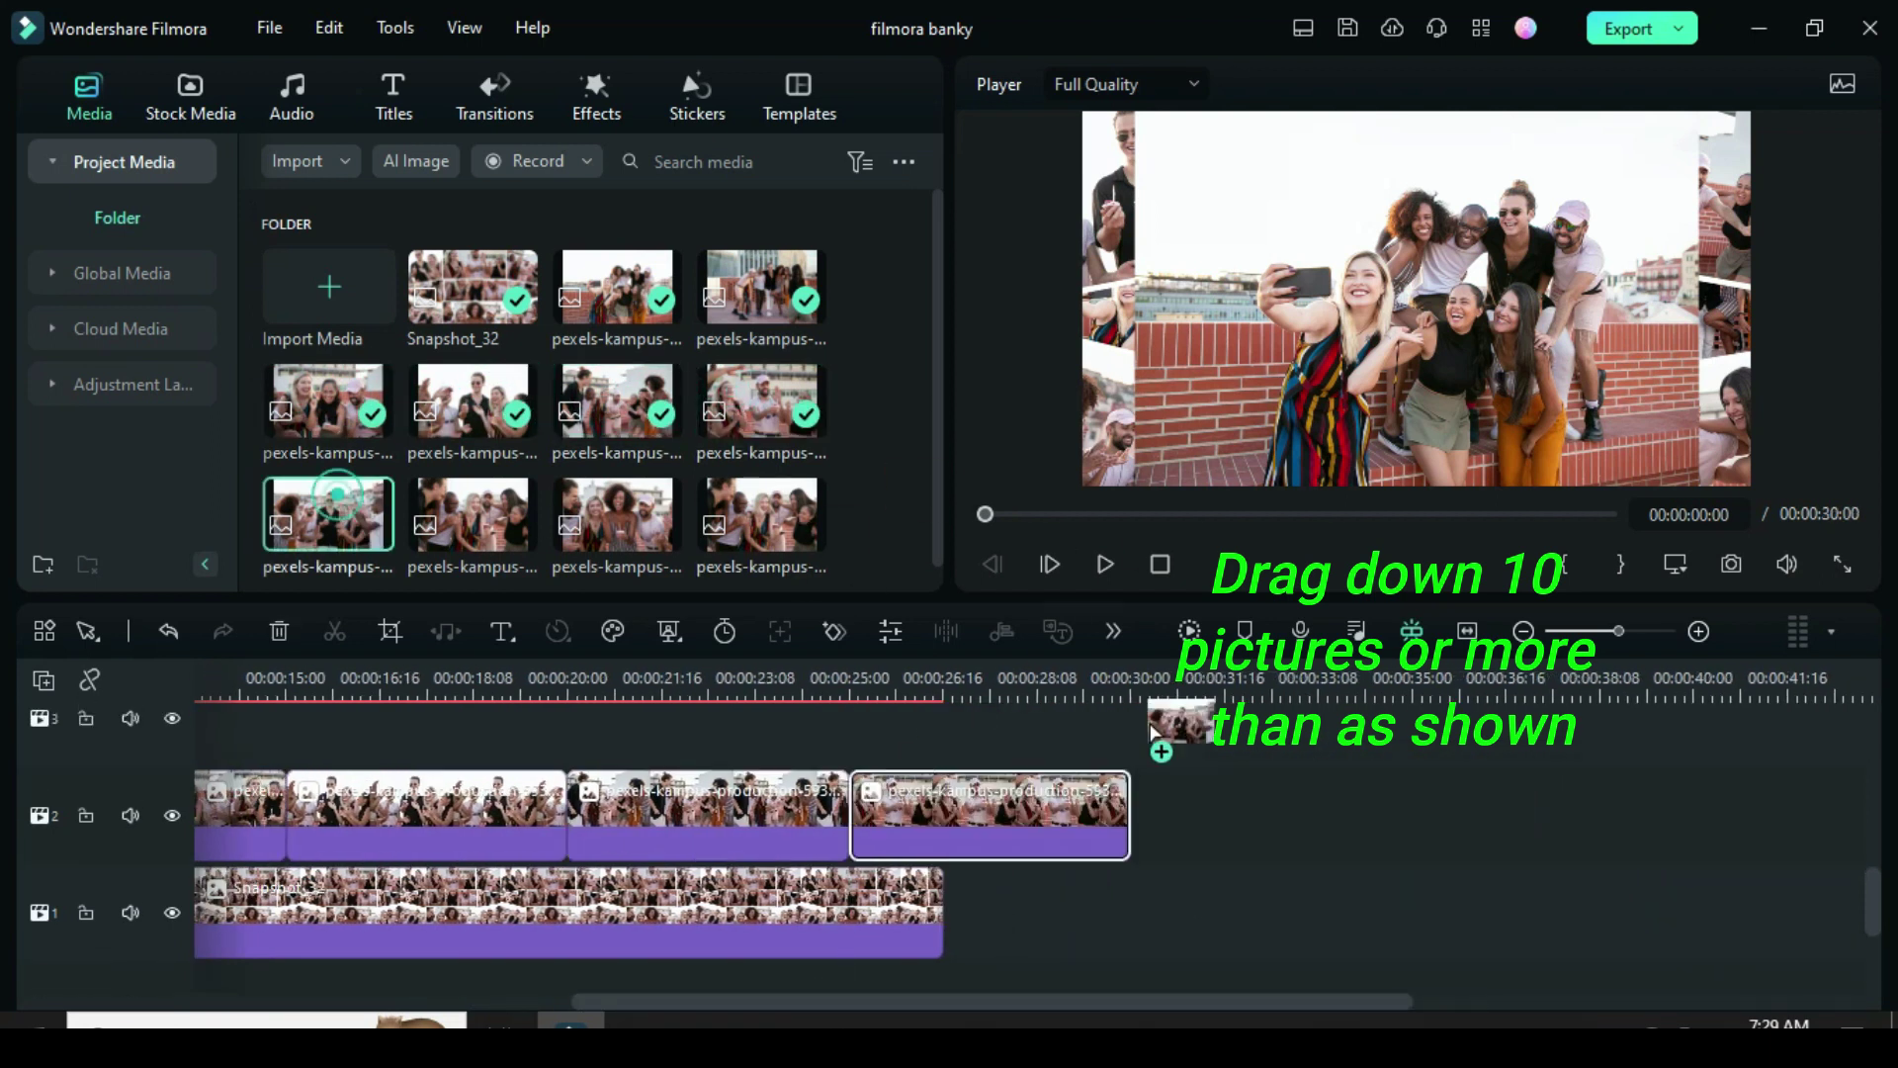
left_click_drag(328, 514, 1187, 828)
left_click_drag(519, 534, 1463, 828)
left_click_drag(1107, 1001, 1232, 1008)
left_click_drag(616, 514, 1369, 832)
left_click_drag(1103, 997, 1228, 1013)
left_click_drag(762, 515, 1330, 869)
left_click_drag(940, 366, 941, 377)
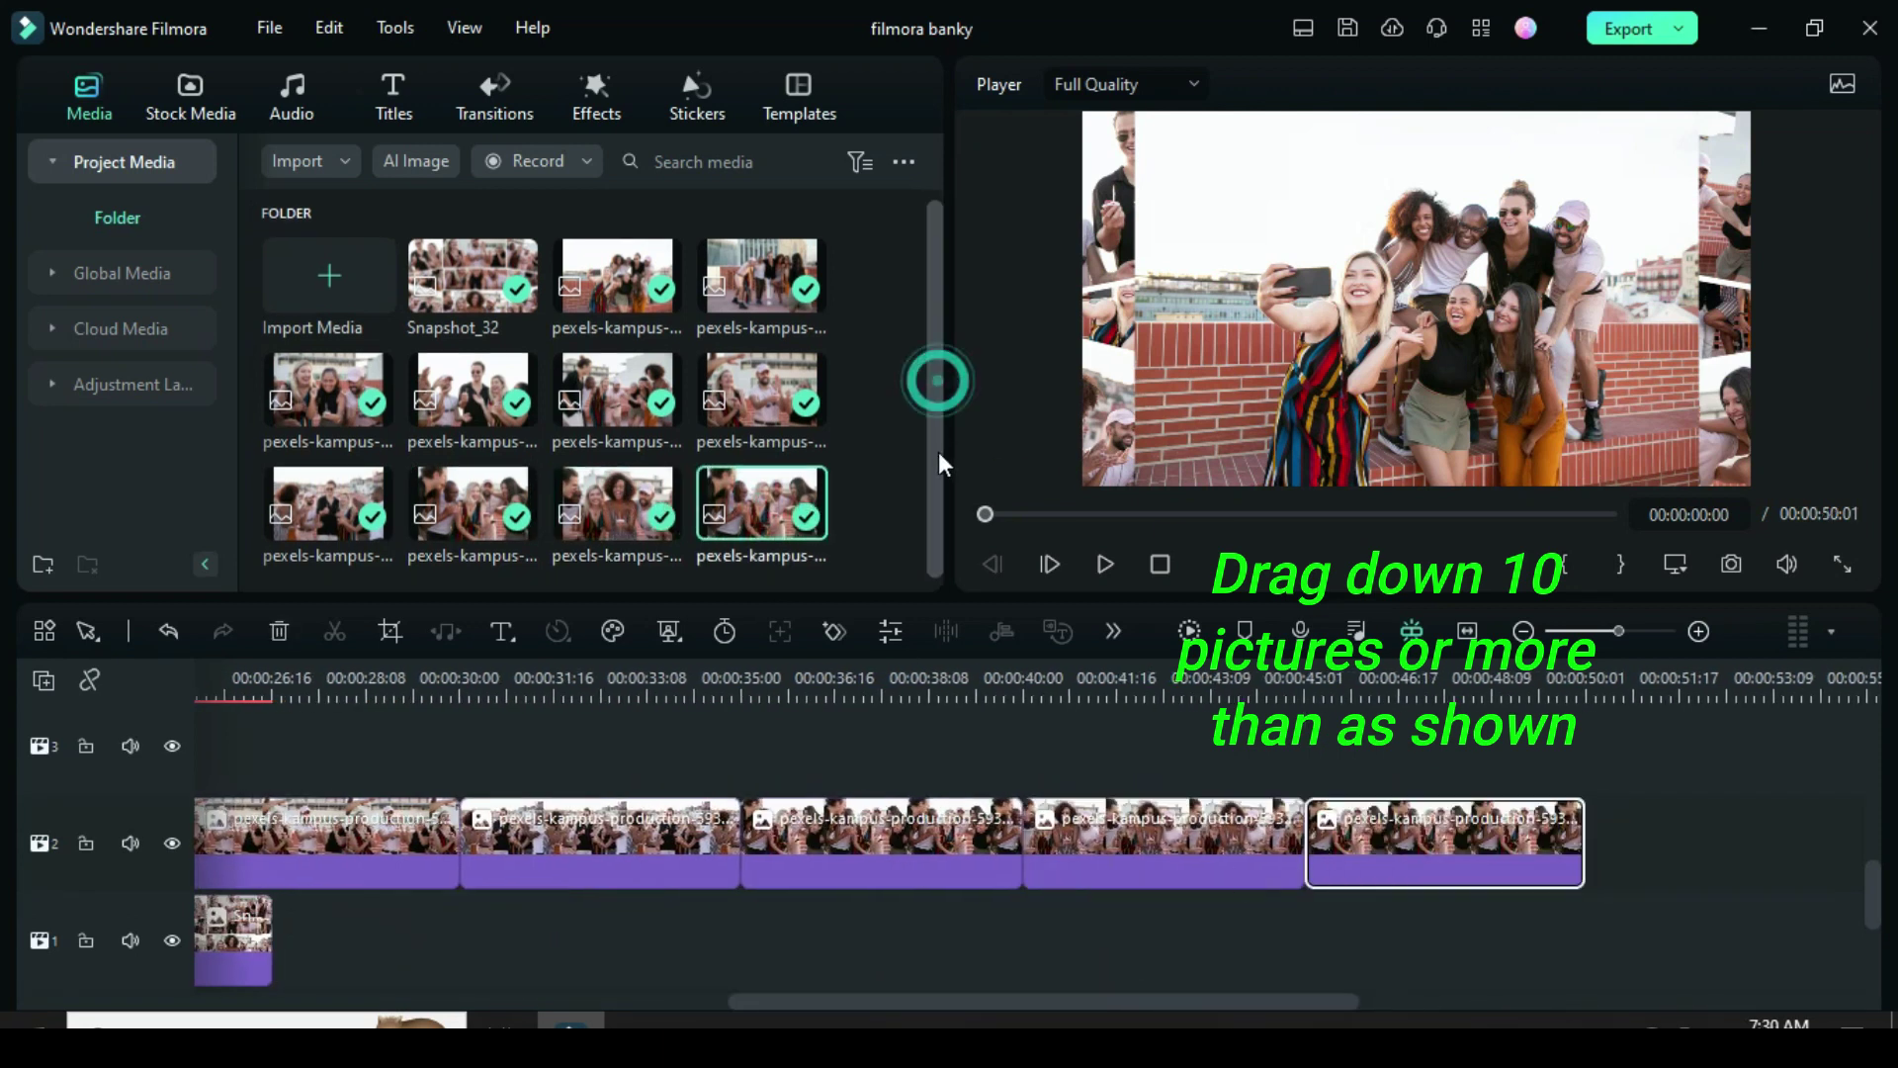
left_click(1467, 631)
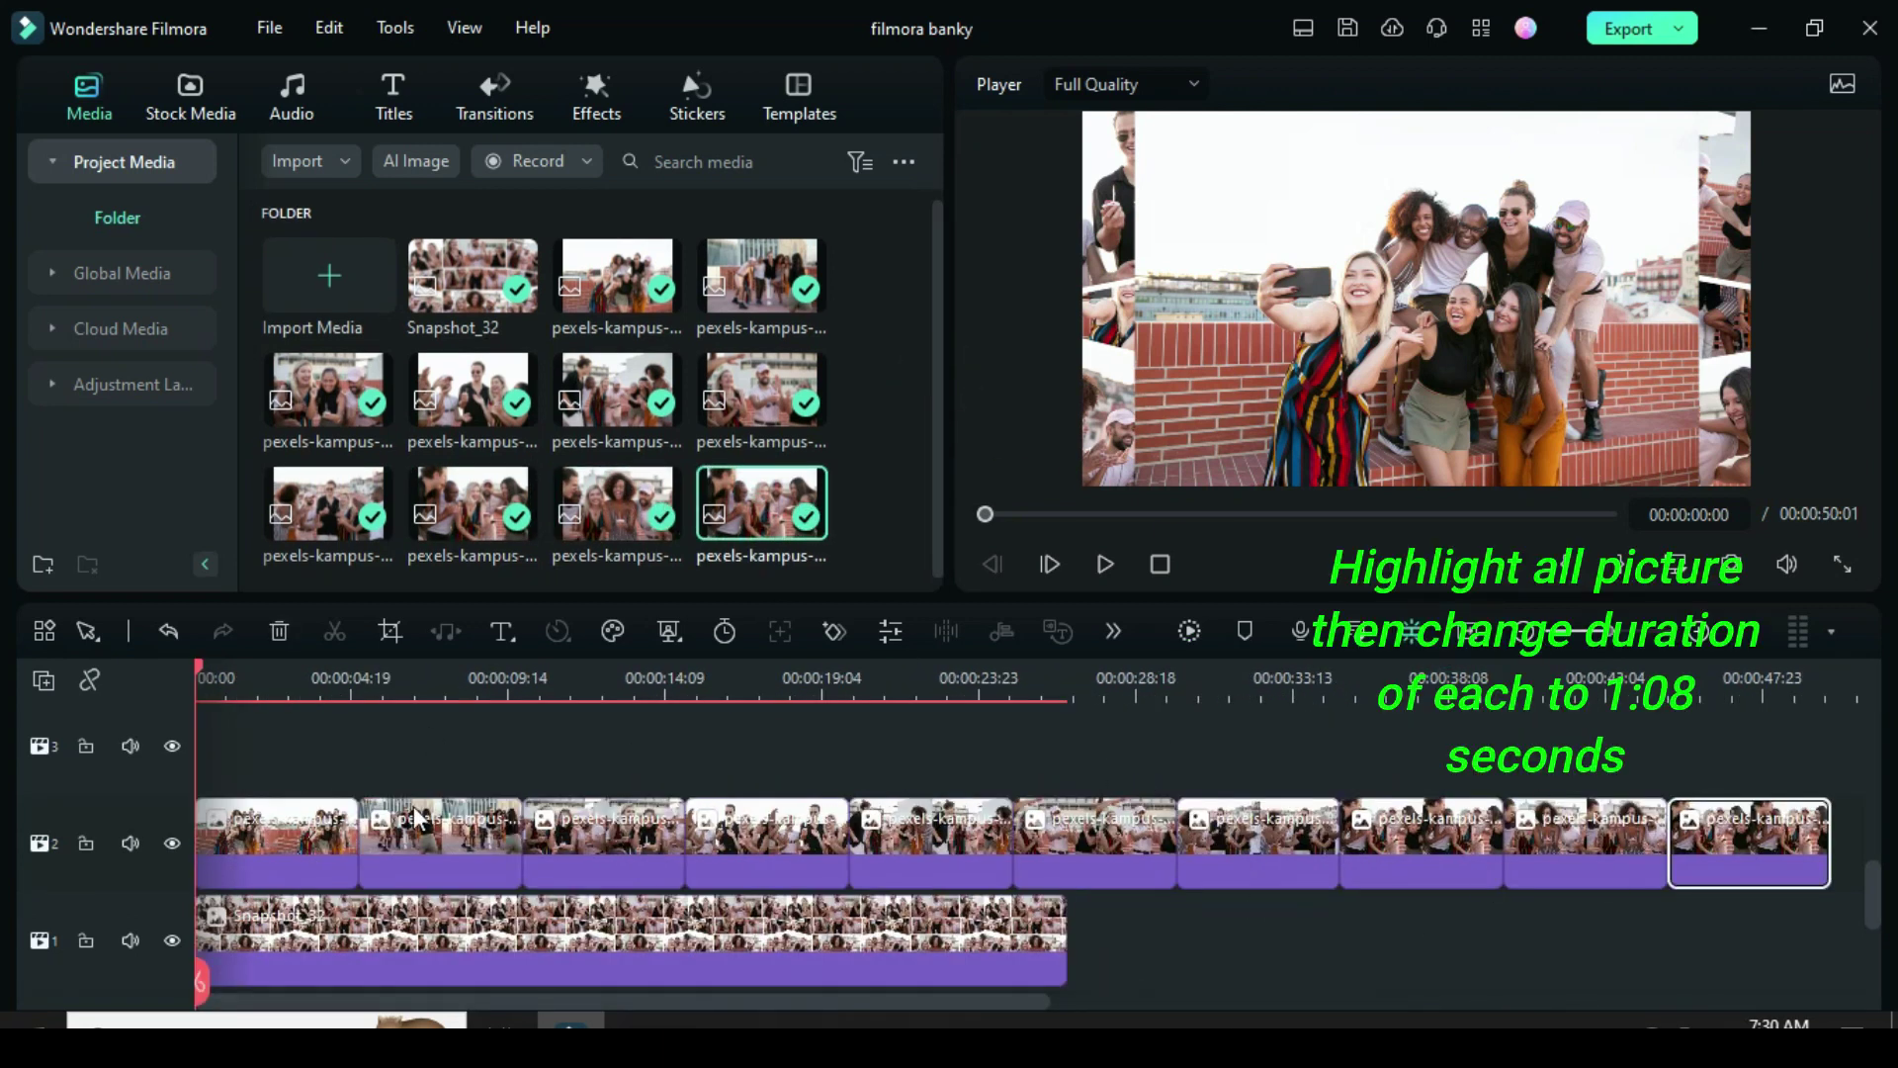
Set all track-2 photos to a duration of 00:00:01:08.
left_click_drag(275, 765, 1849, 830)
left_click(724, 631)
double_click(940, 408)
left_click(947, 408)
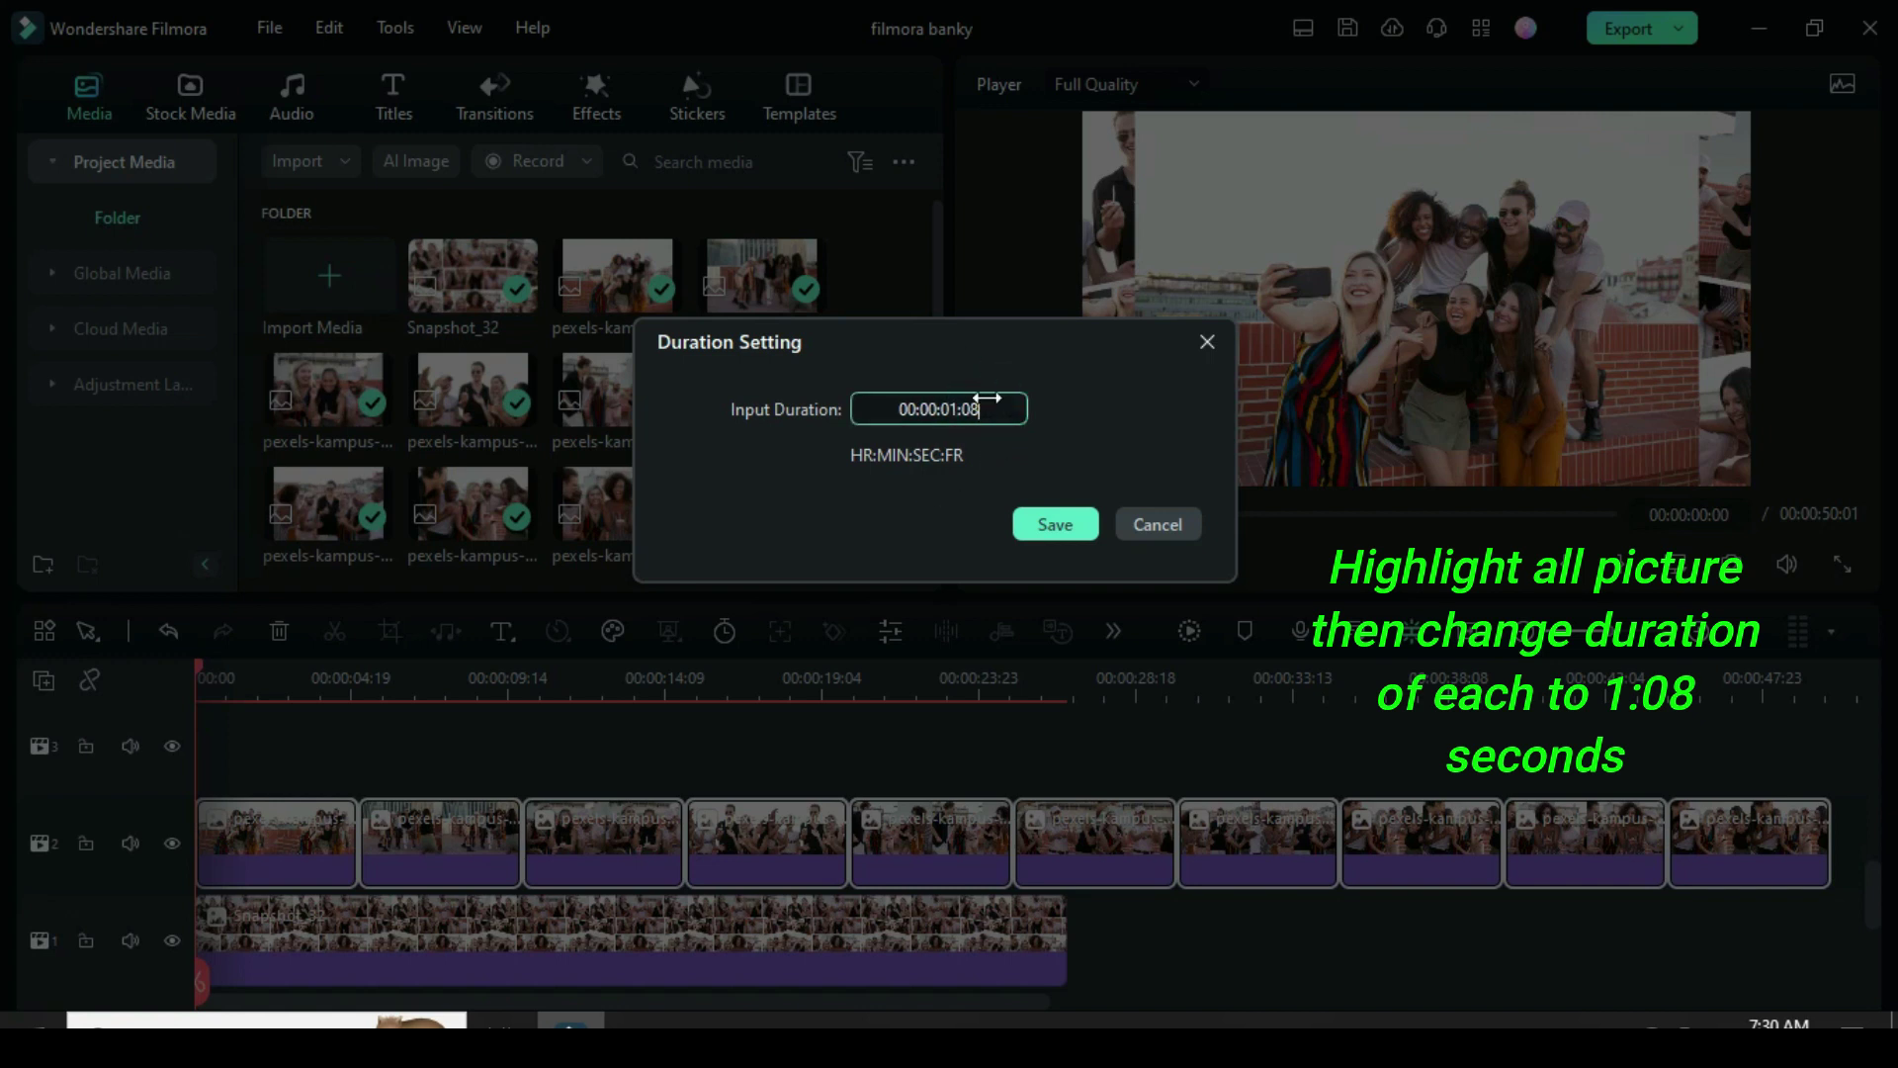
left_click(1040, 526)
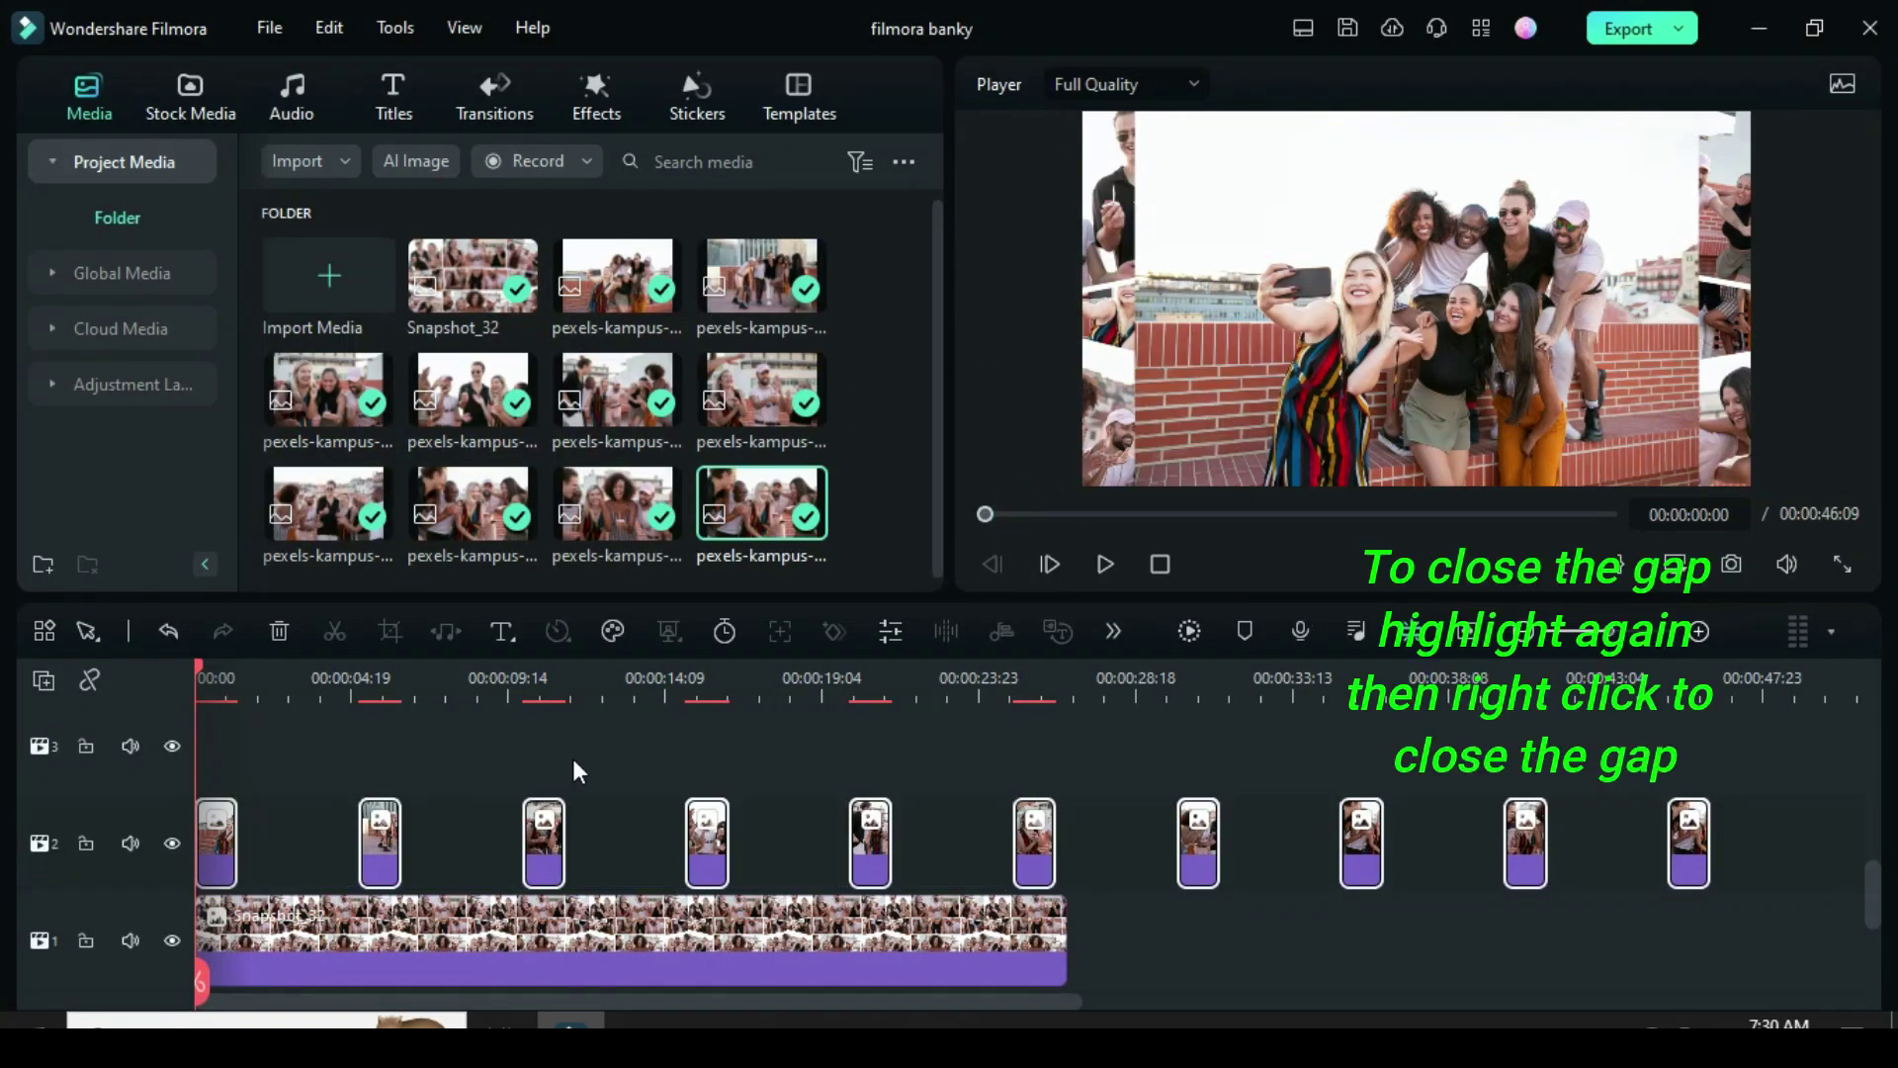
Close the gaps between the photos and trim Snapshot_32 to end with them at 13:08.
left_click_drag(220, 762, 1713, 840)
right_click(1210, 845)
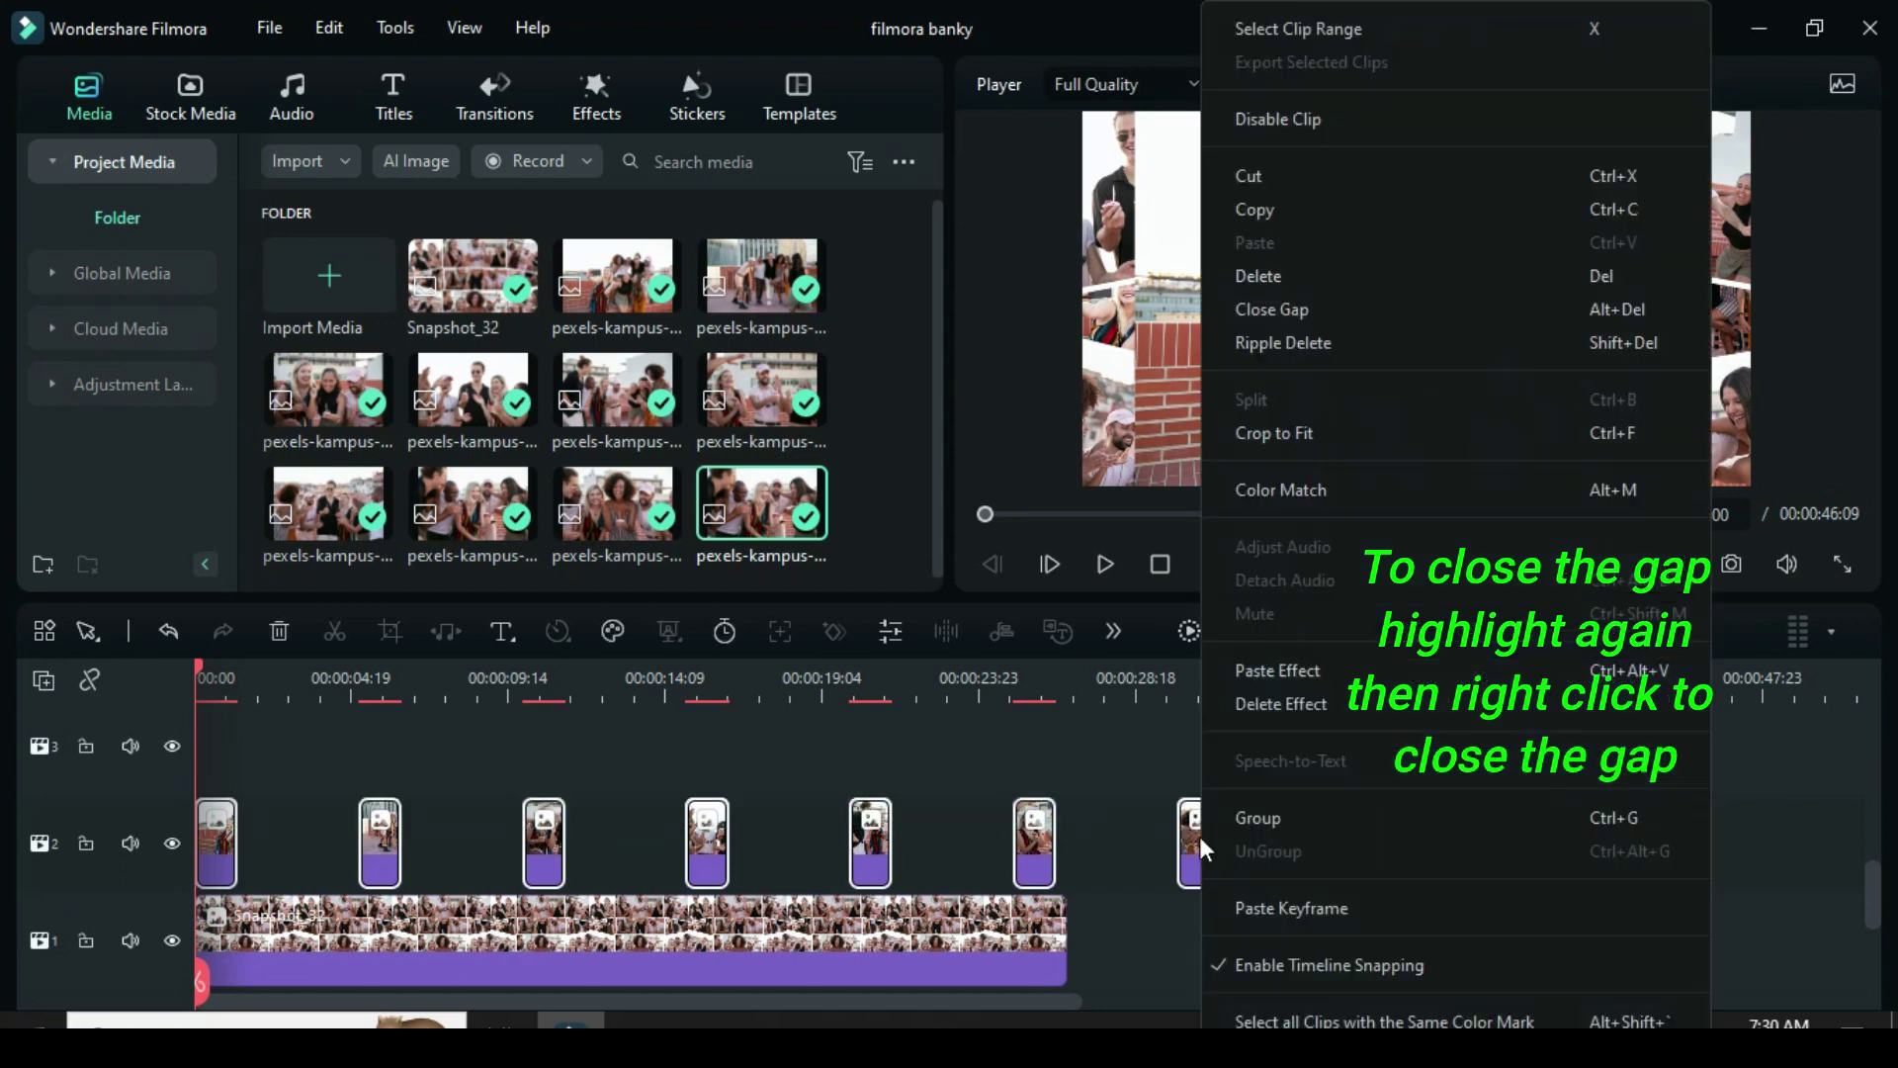
left_click(1276, 309)
left_click(494, 947)
left_click_drag(1050, 937, 631, 942)
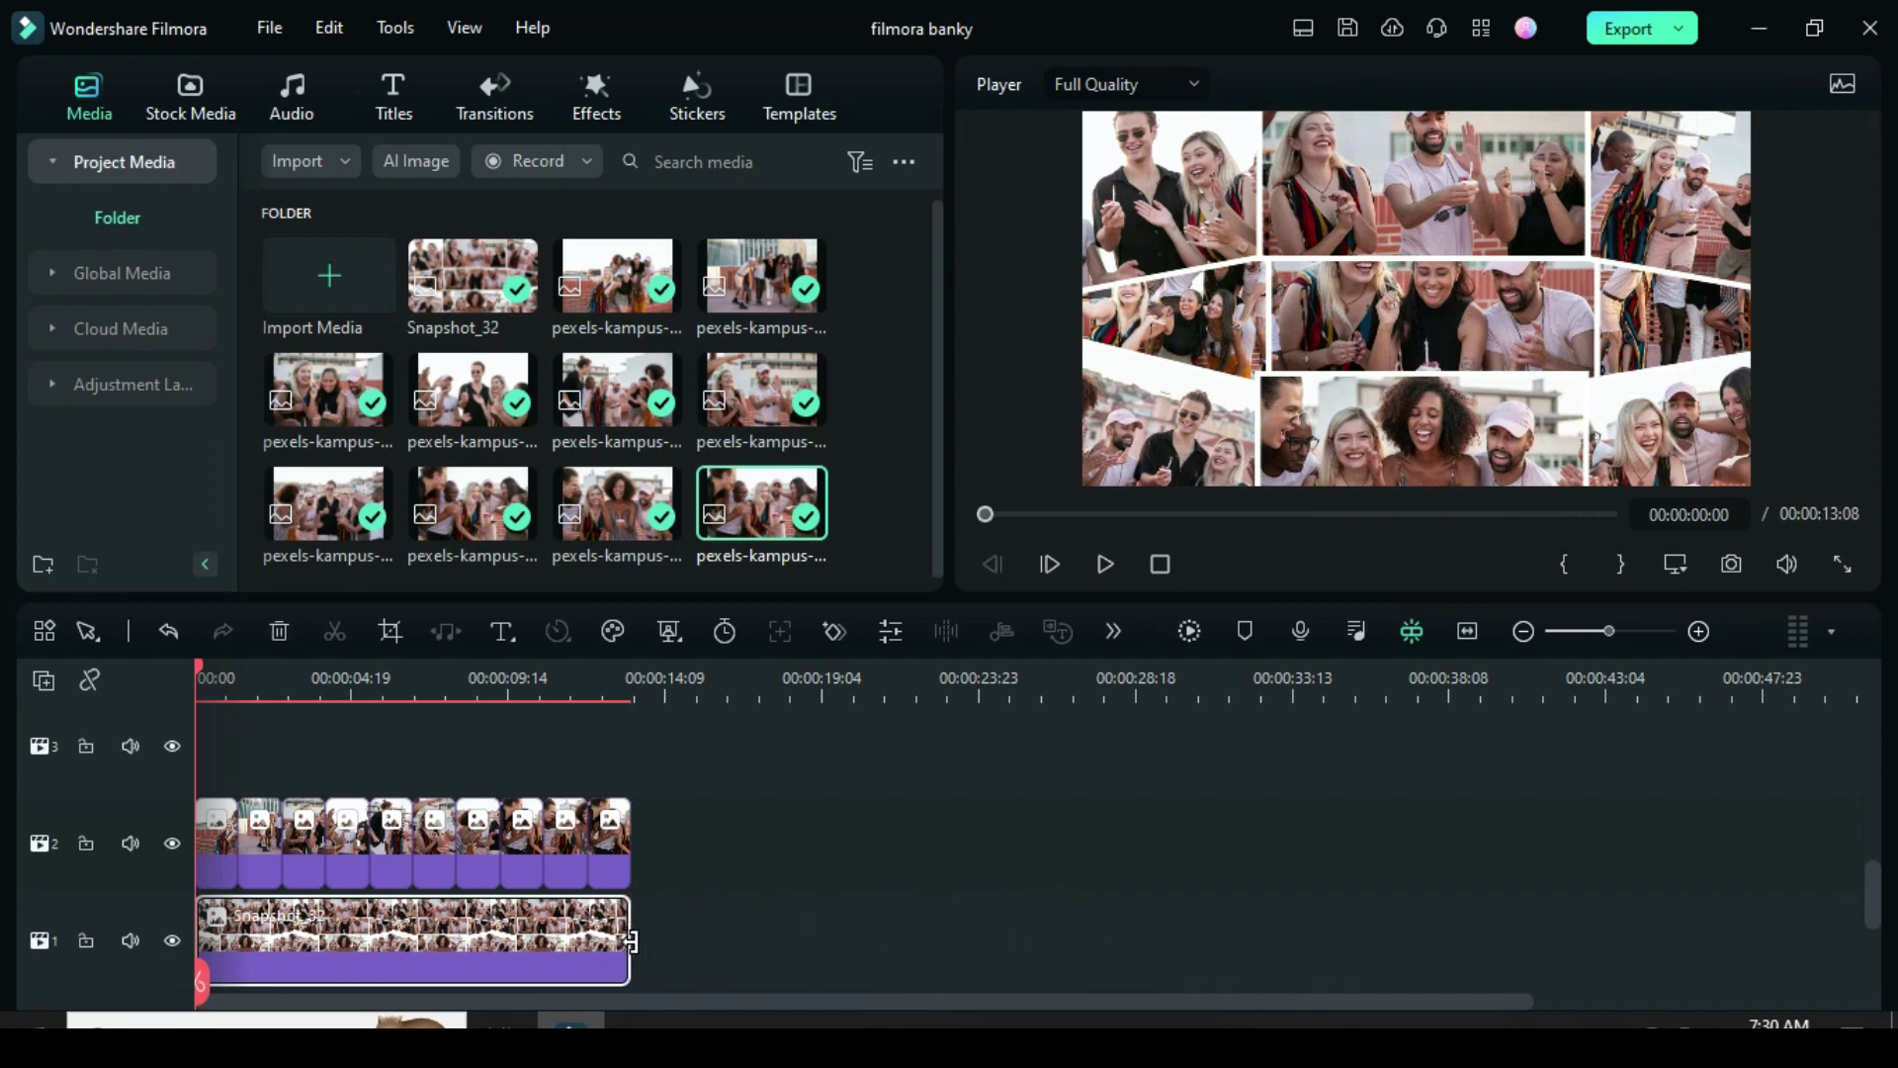
Crop the first track-2 photo to fit and apply the Border effect to it.
left_click(1467, 631)
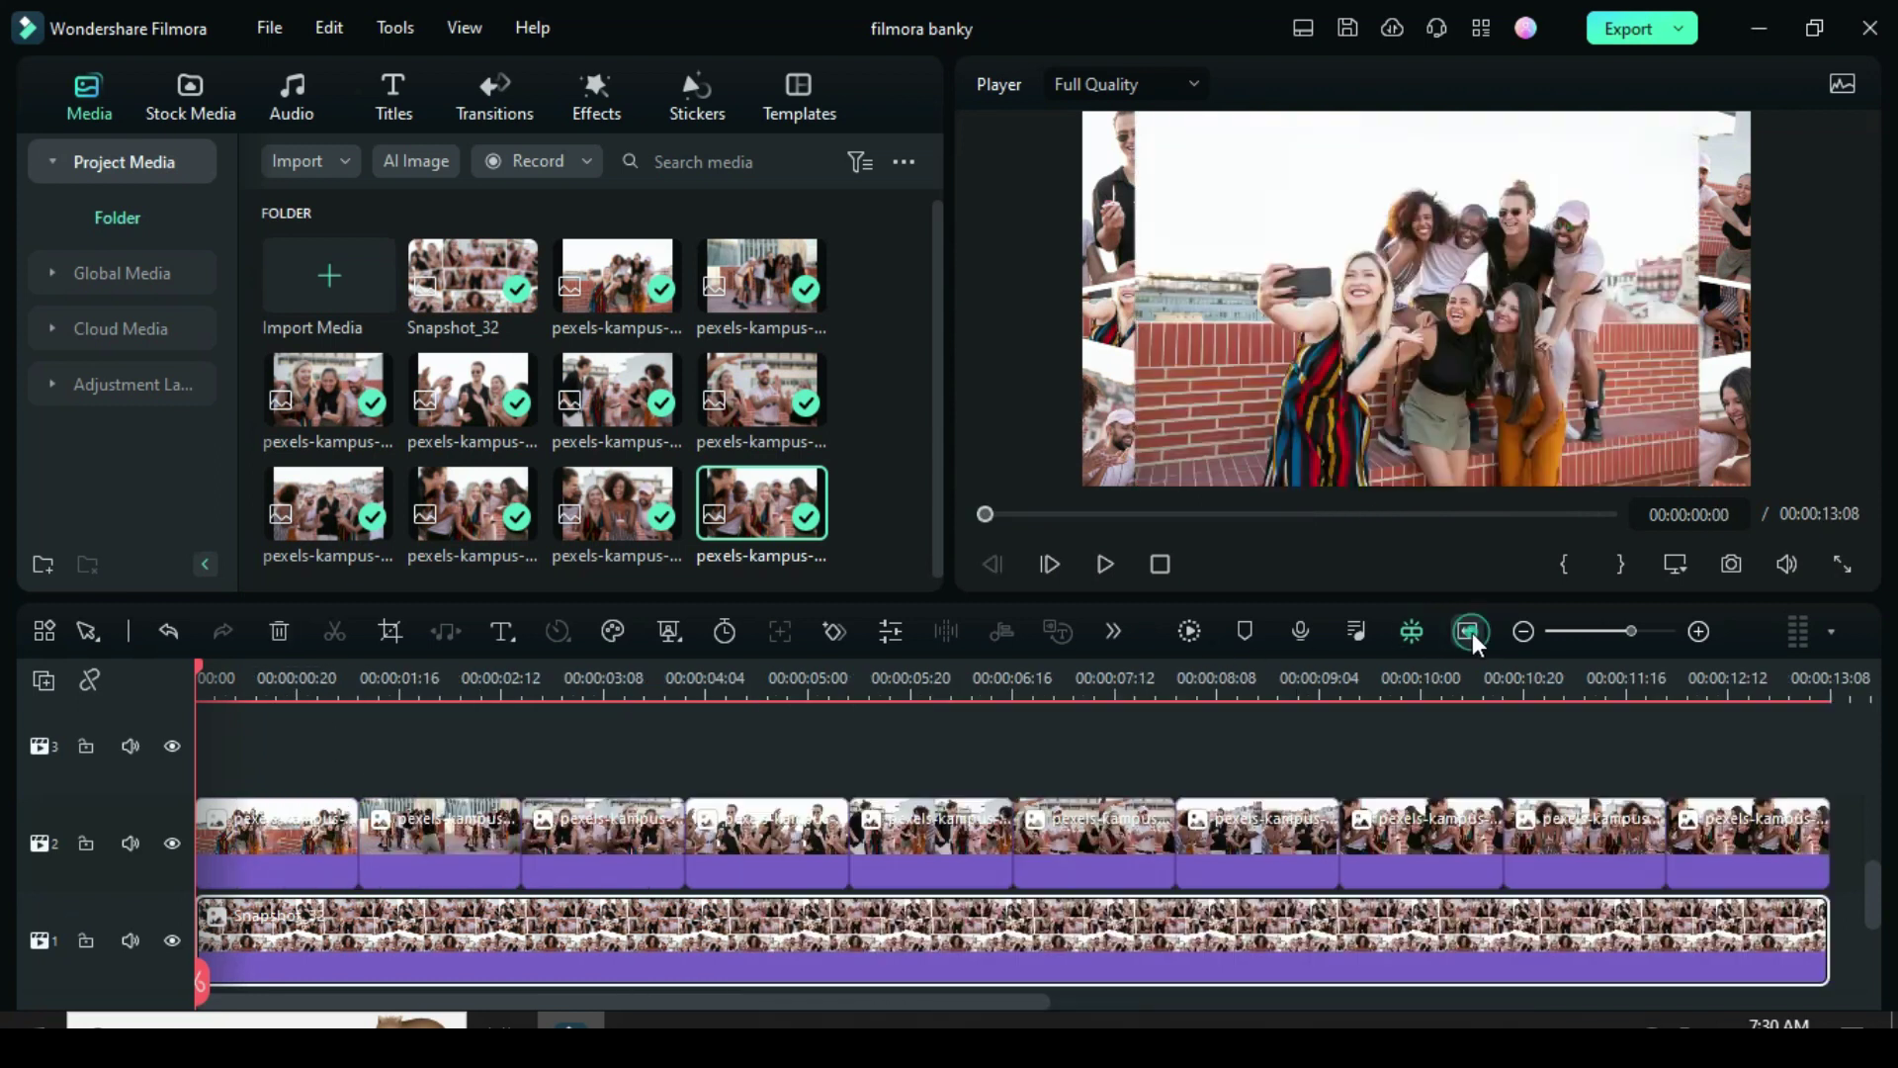
left_click(280, 833)
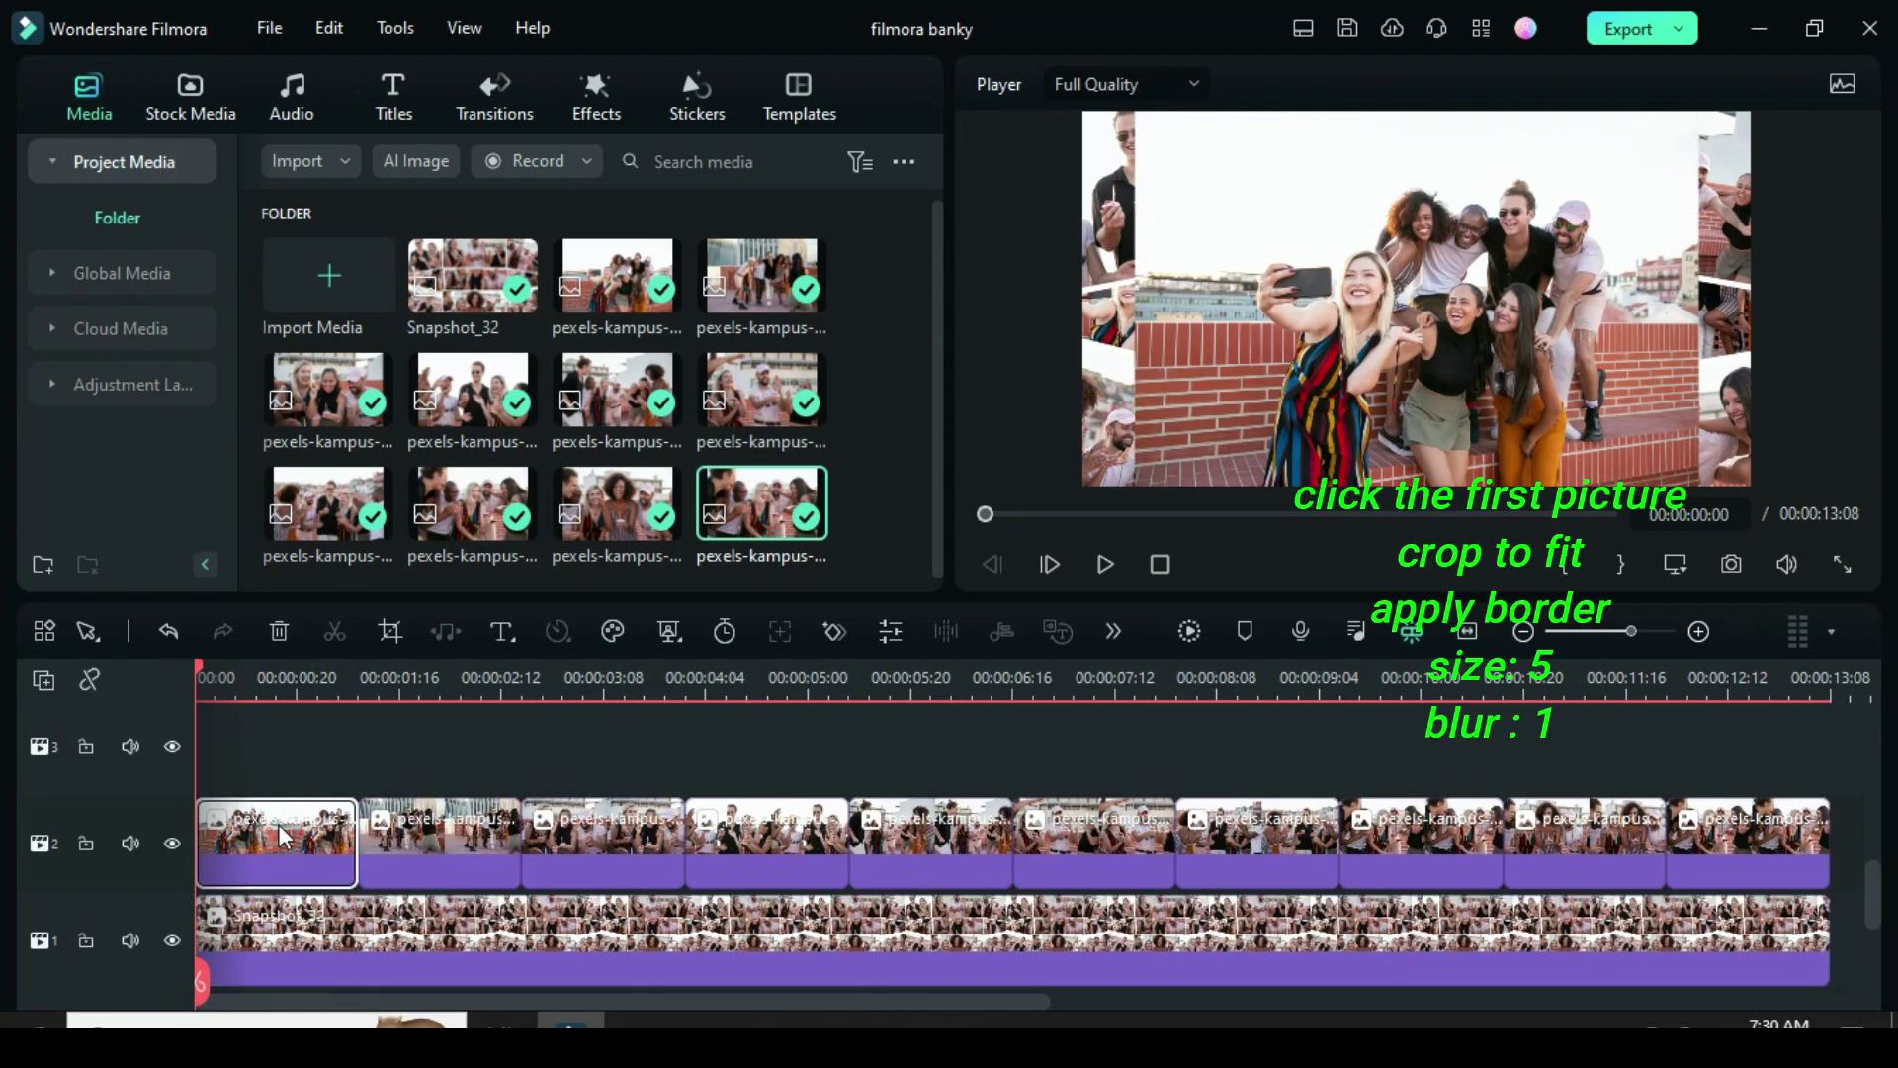
right_click(280, 833)
left_click(306, 528)
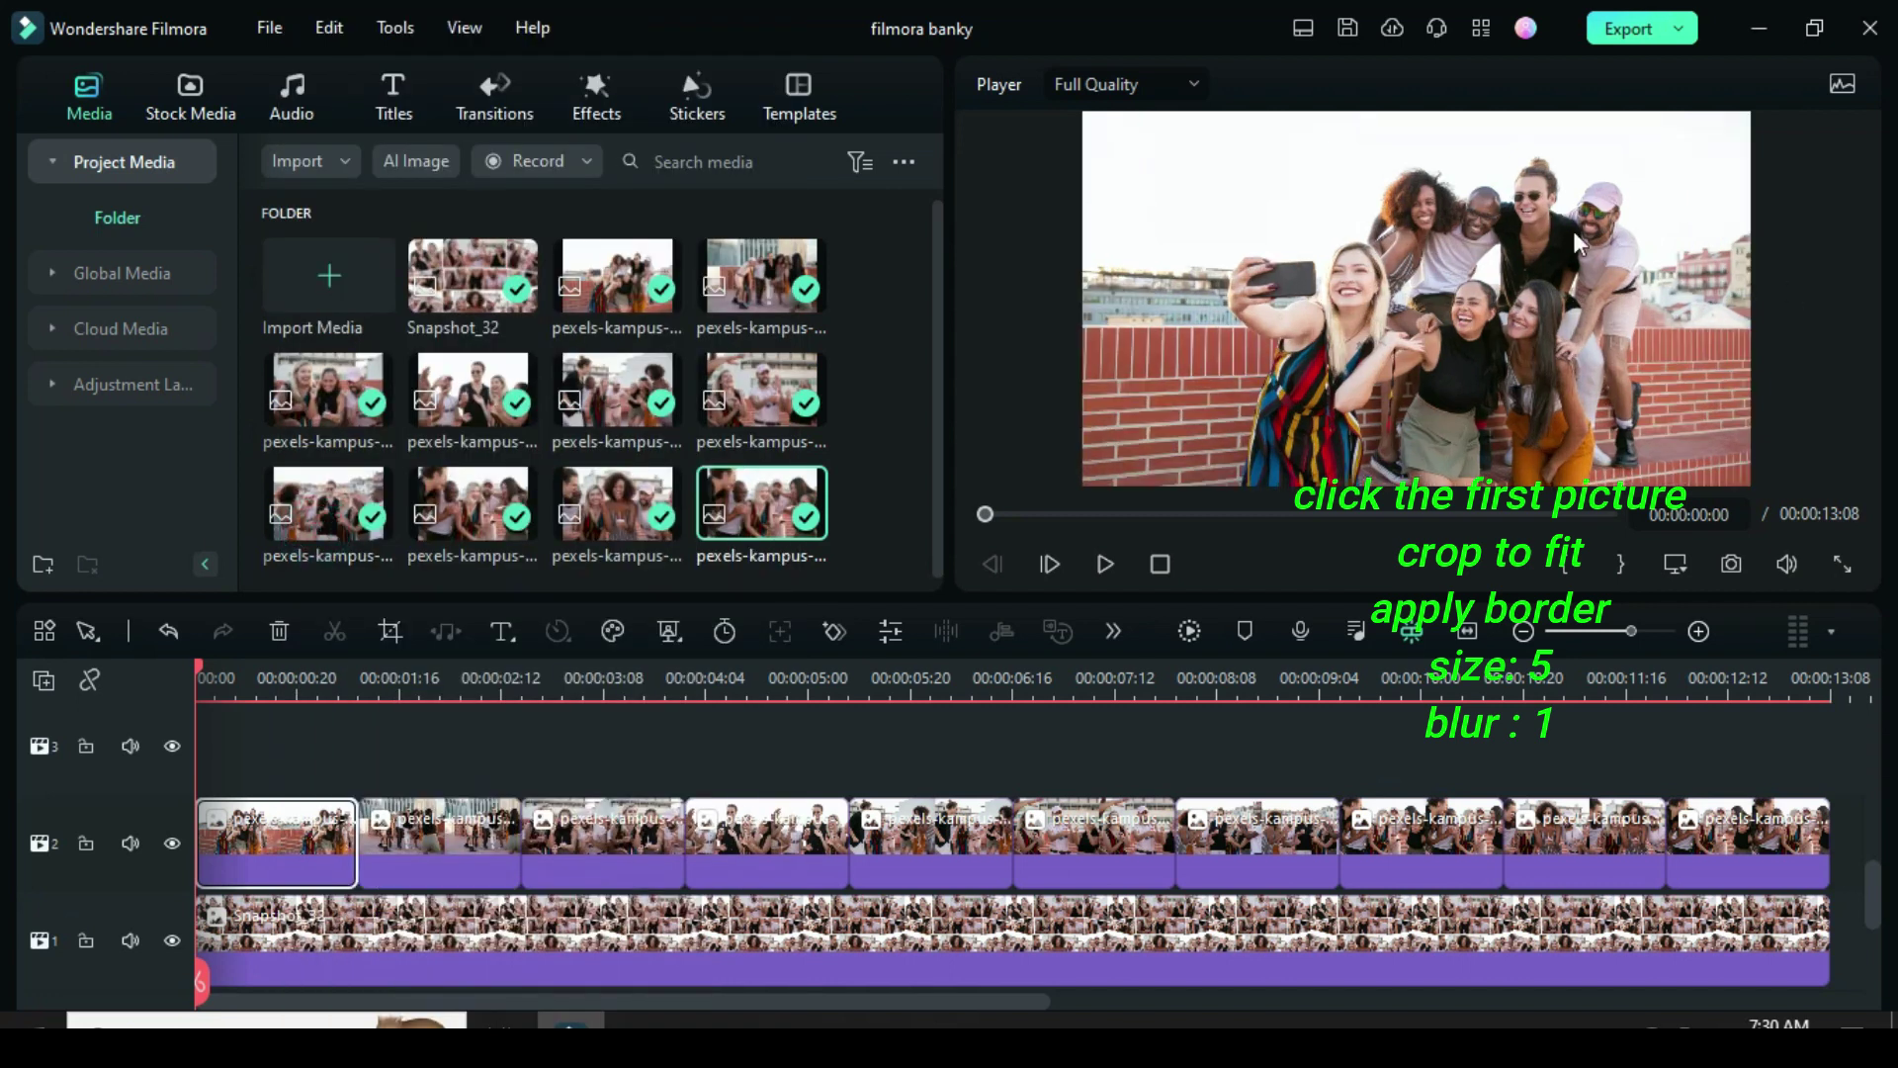
left_click(597, 94)
left_click_drag(761, 287, 280, 852)
Give the border a light grey to white gradient, size 5 and blur 1.
double_click(259, 838)
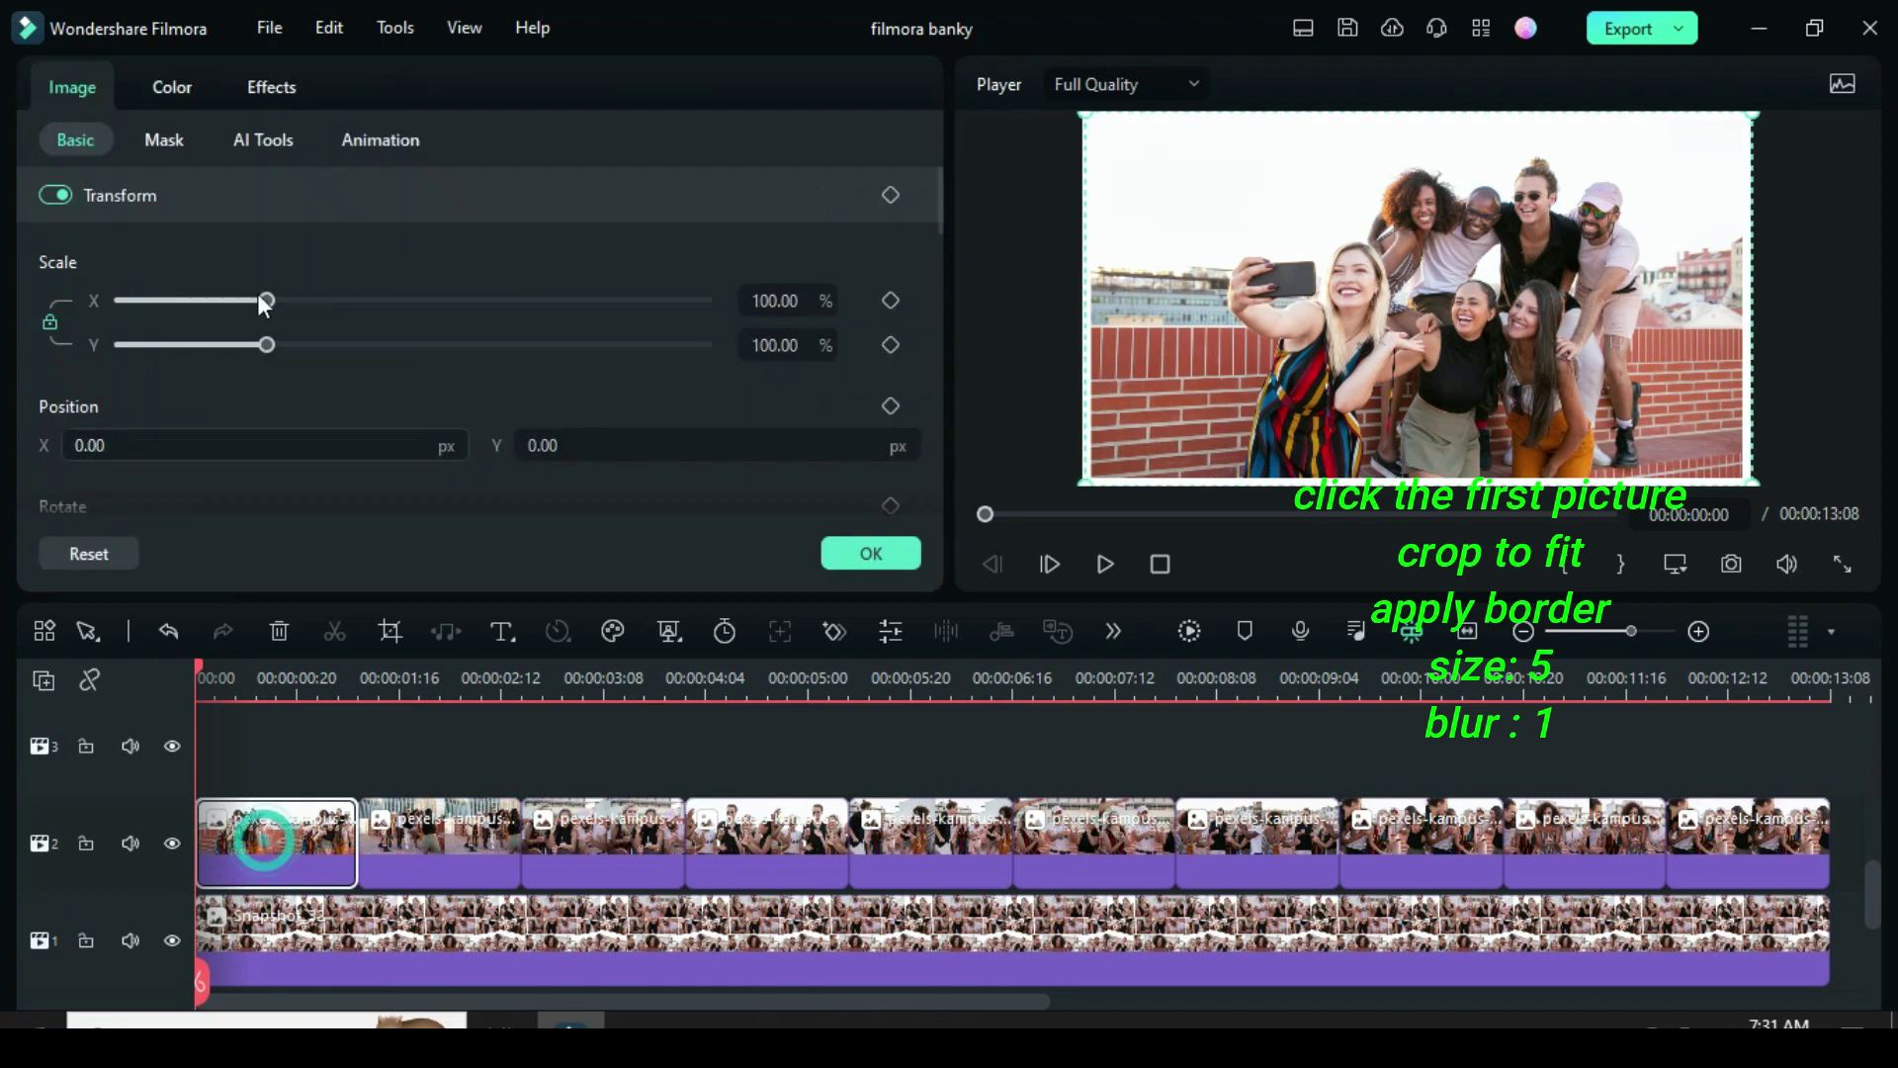
left_click(267, 85)
left_click(175, 260)
left_click(276, 443)
left_click(386, 261)
left_click(513, 442)
double_click(852, 356)
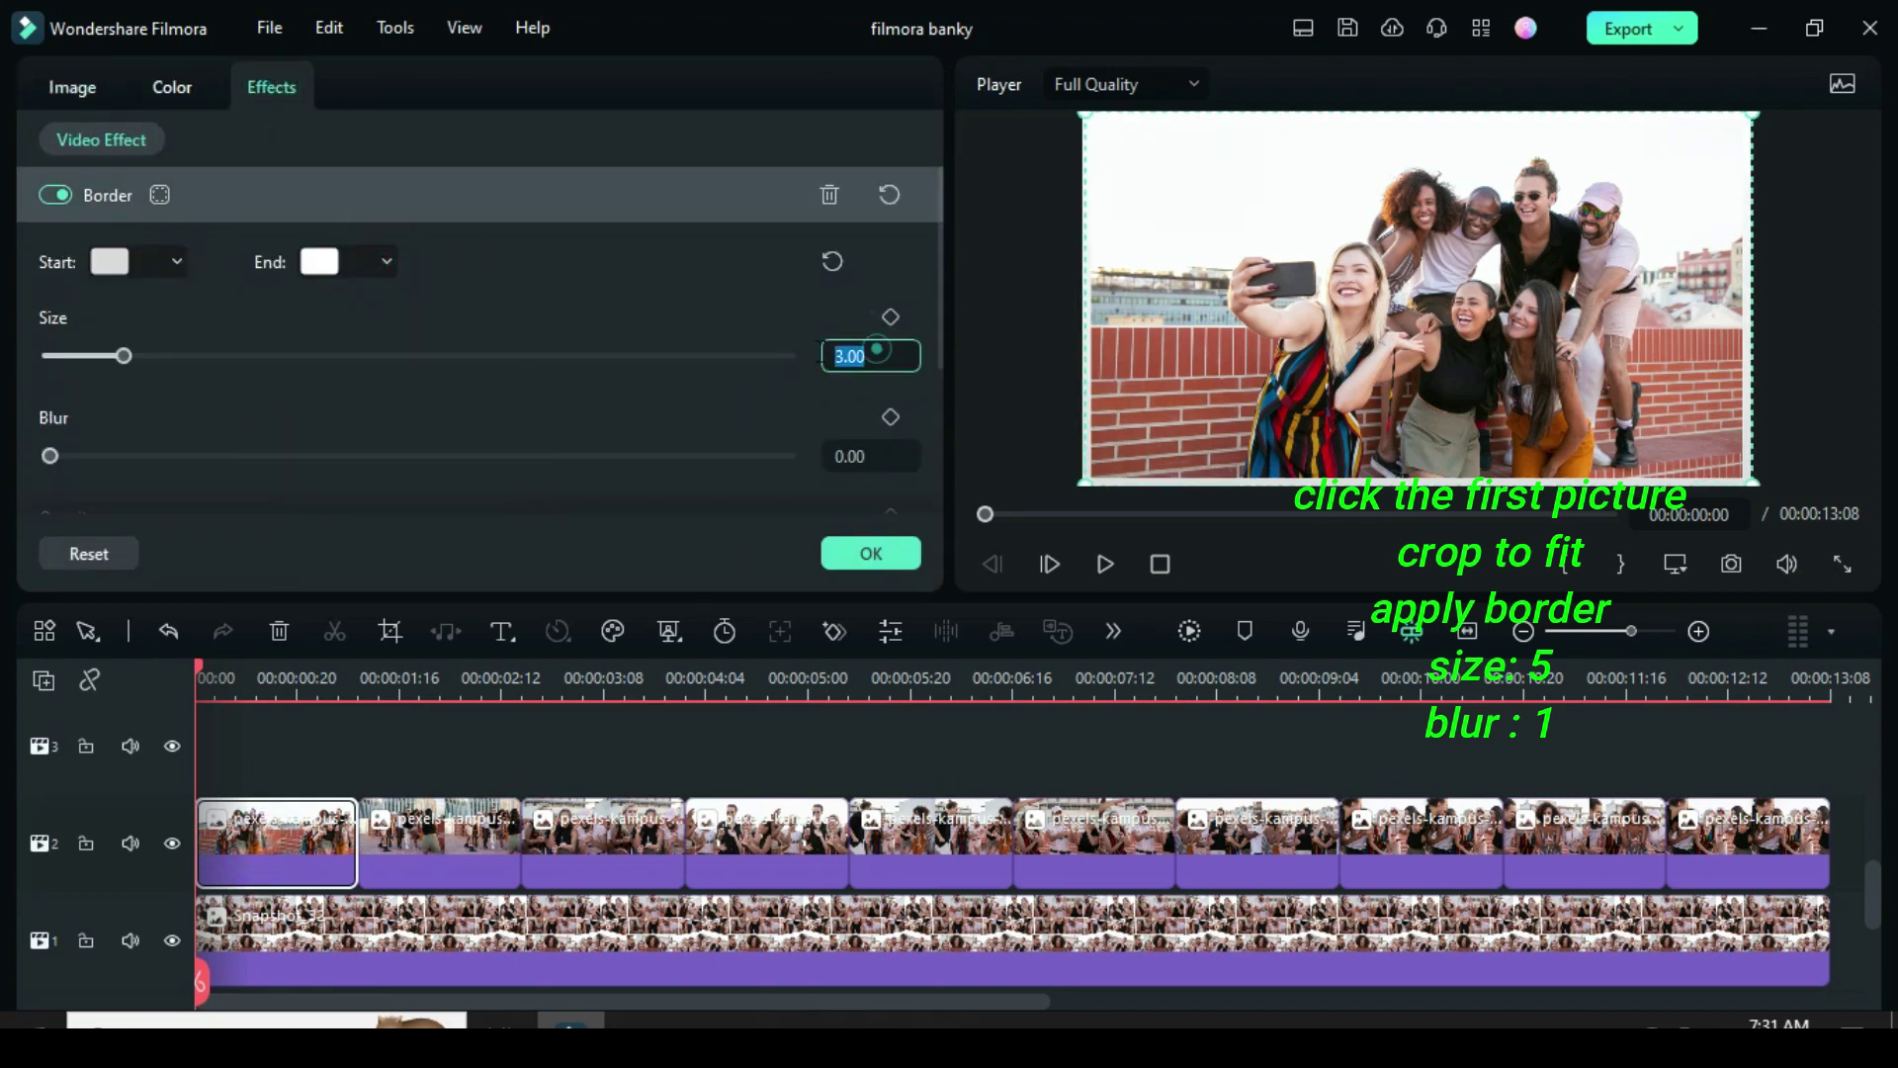
type("5")
left_click(852, 457)
key("Return")
scroll(379, 689, "up", 3)
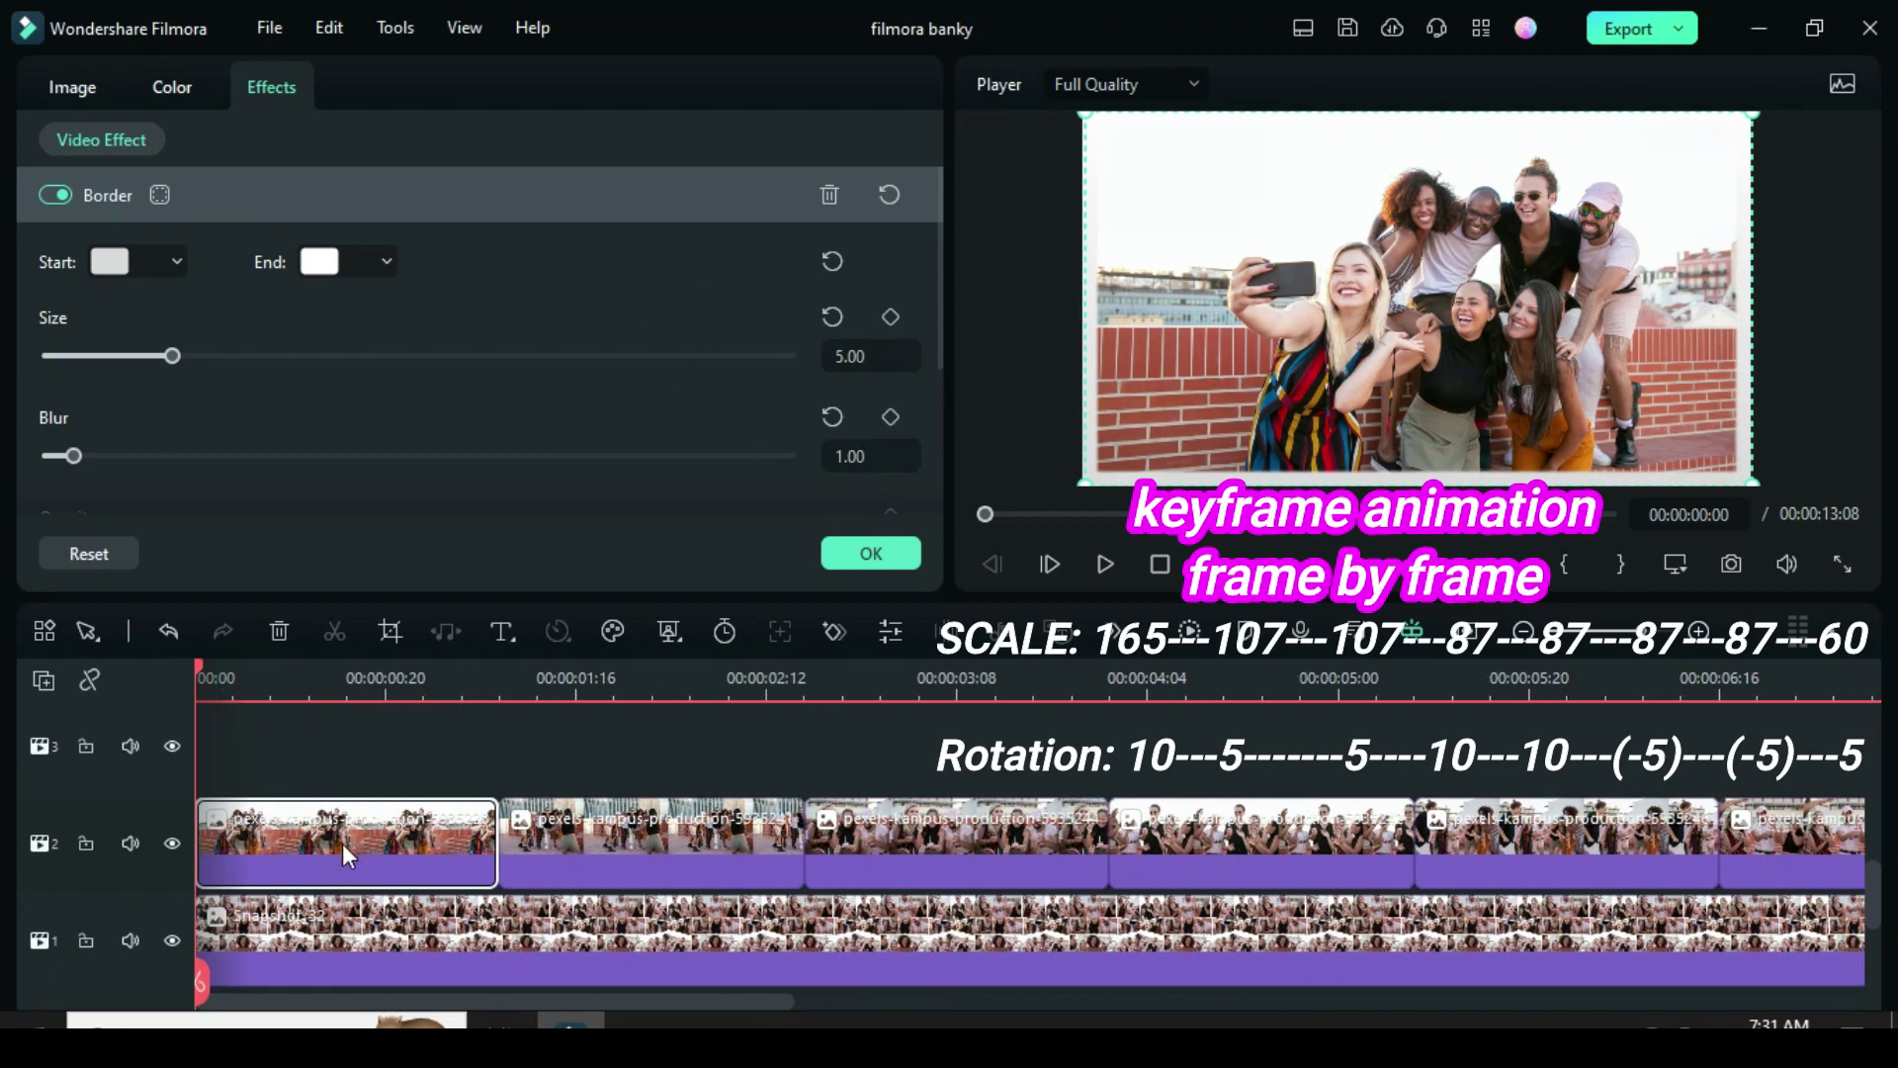
Add starting scale and rotation keyframes at 165% and 10°.
left_click(58, 86)
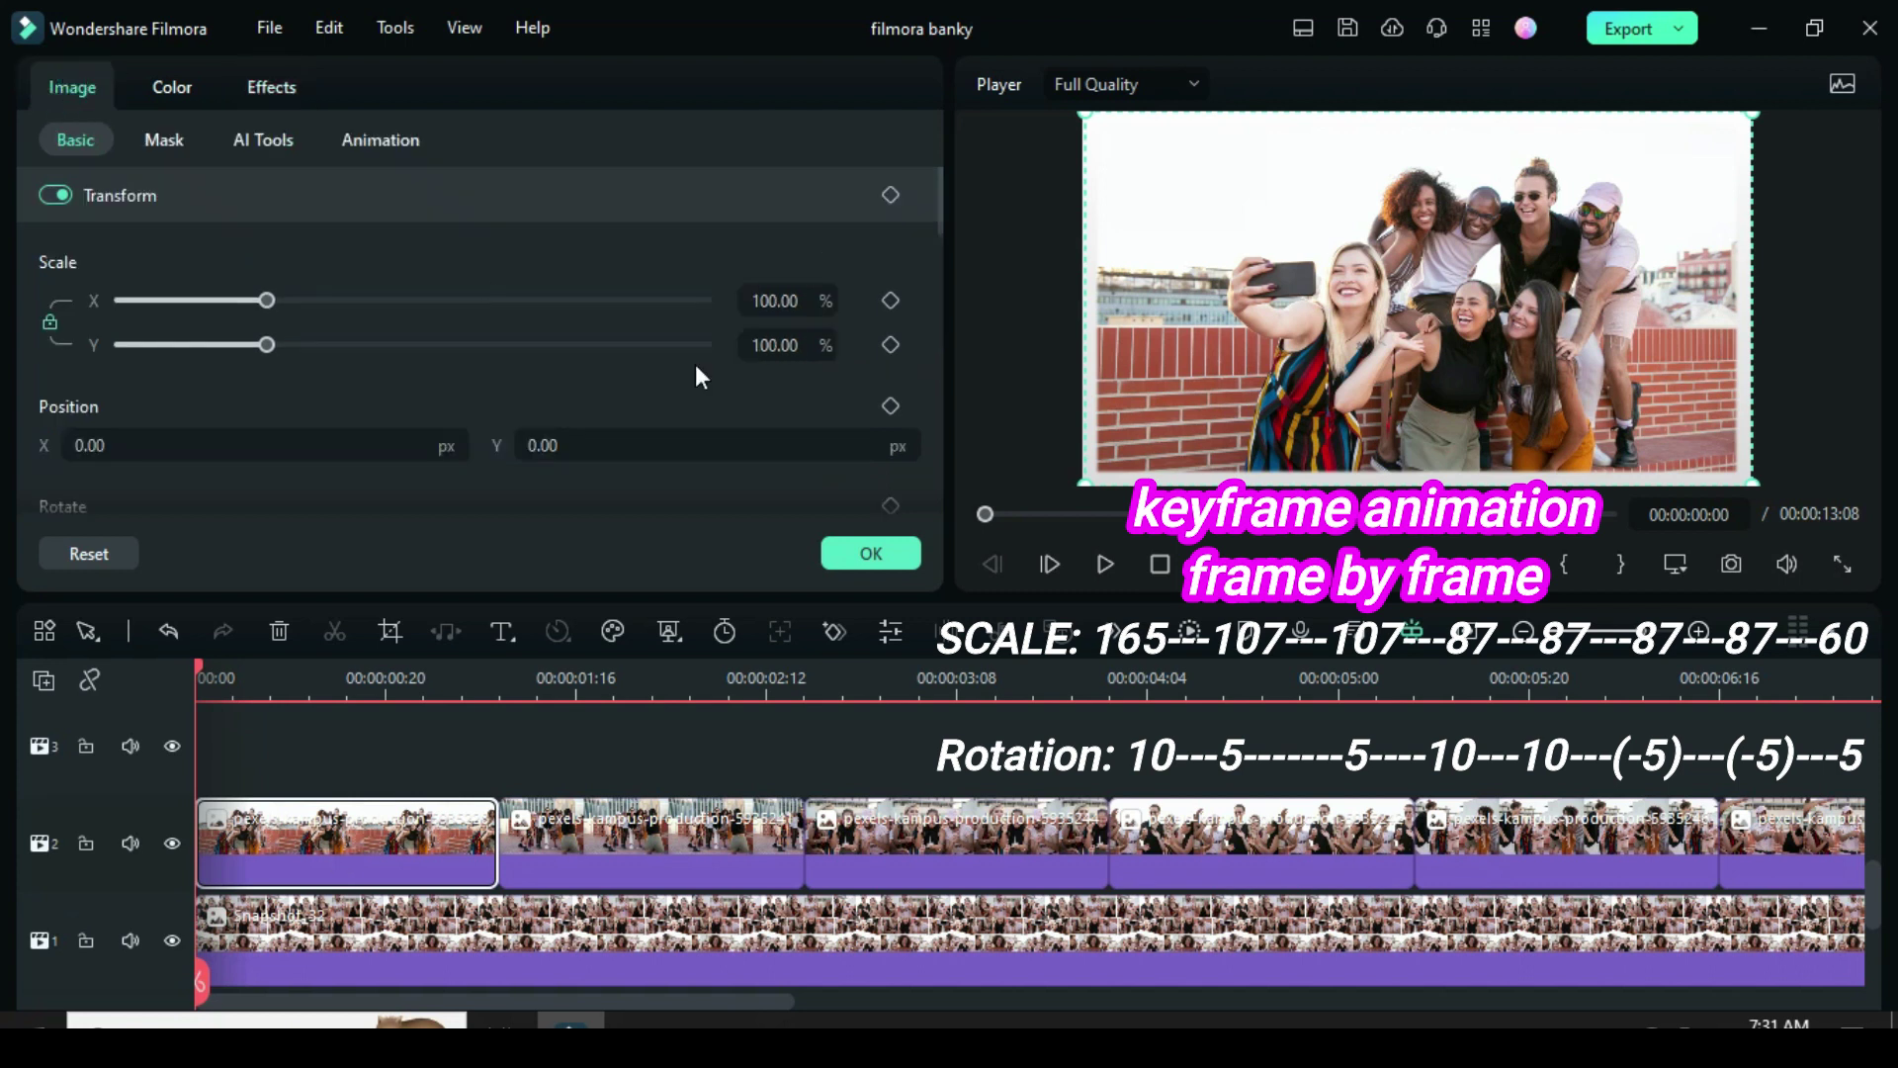
left_click(890, 301)
scroll(941, 210, "down", 2)
scroll(893, 473, "up", 1)
left_click(891, 471)
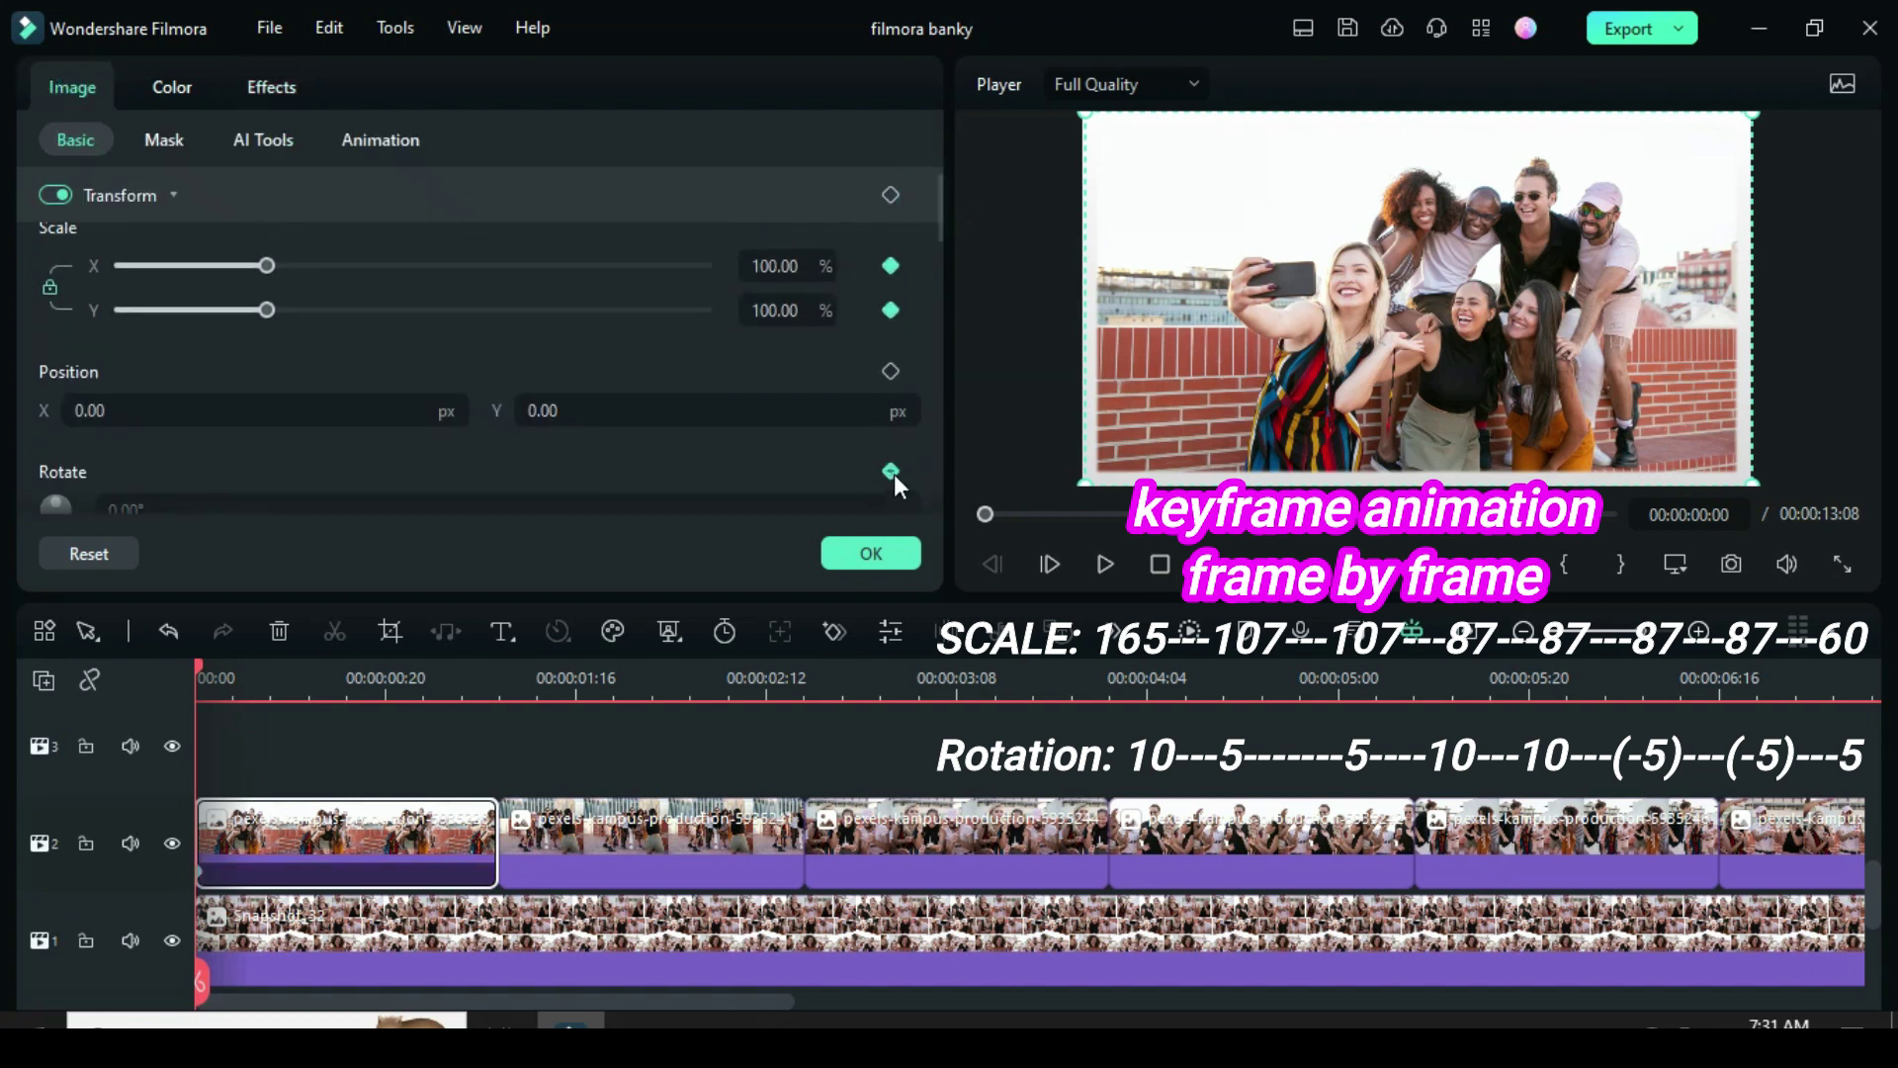
left_click(767, 265)
type("165")
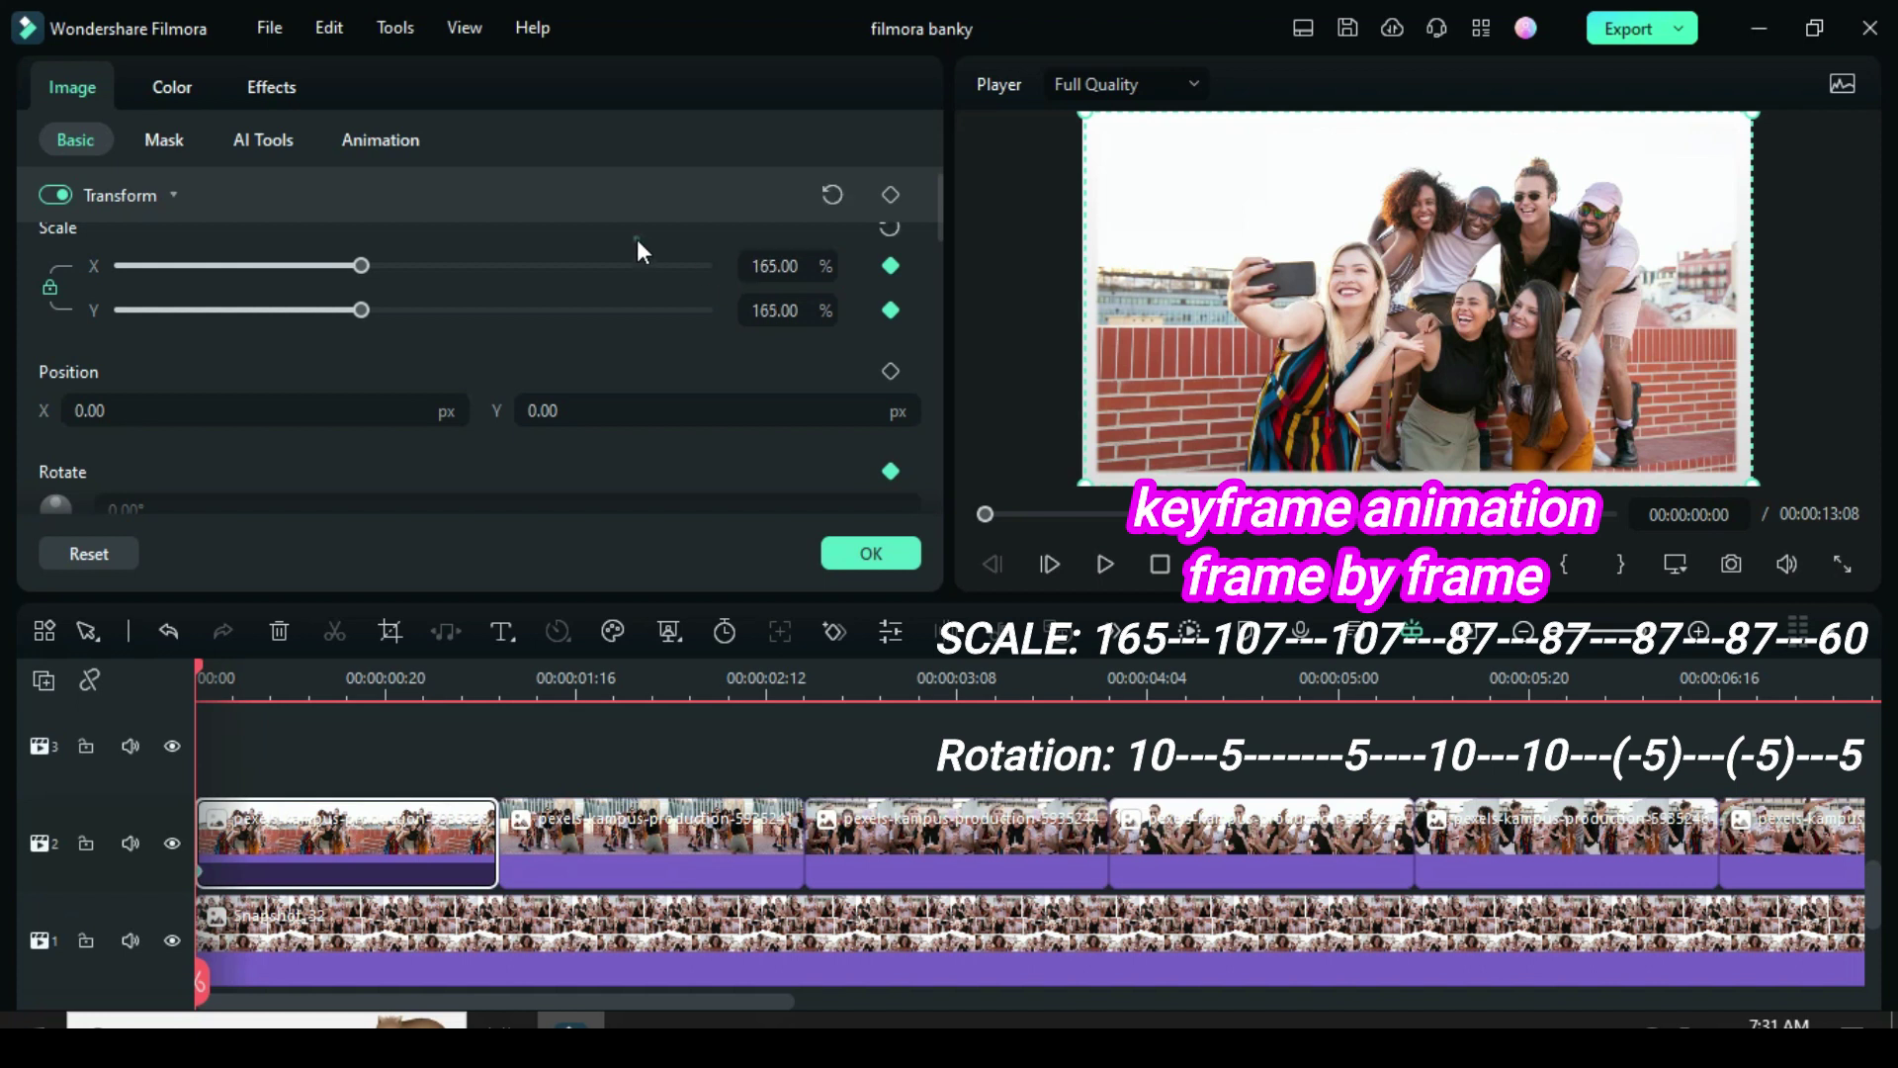
key("Return")
scroll(939, 217, "down", 1)
left_click(179, 474)
type("10")
left_click(209, 423)
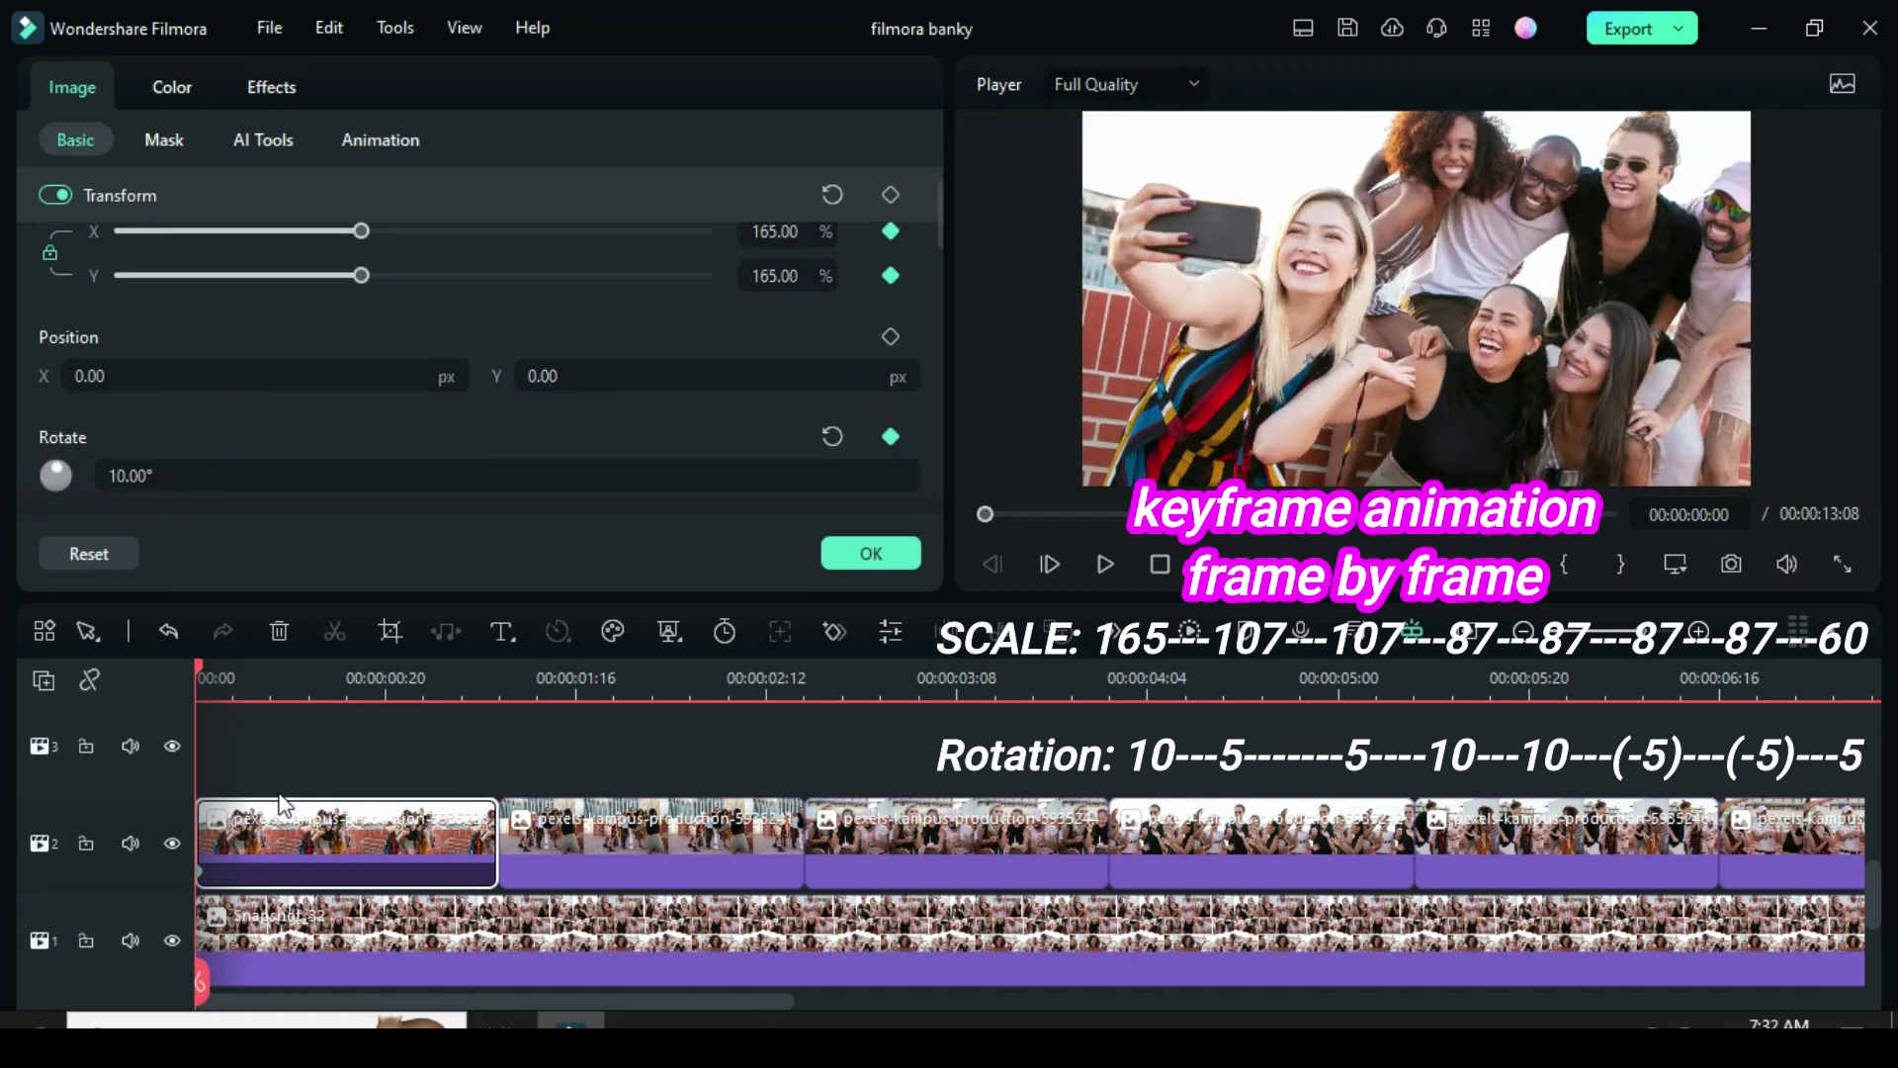
Keyframe 107% scale and 5° rotation at 00:00:00:04, and hold the rotation at 00:00:00:08.
left_click_drag(198, 668, 231, 667)
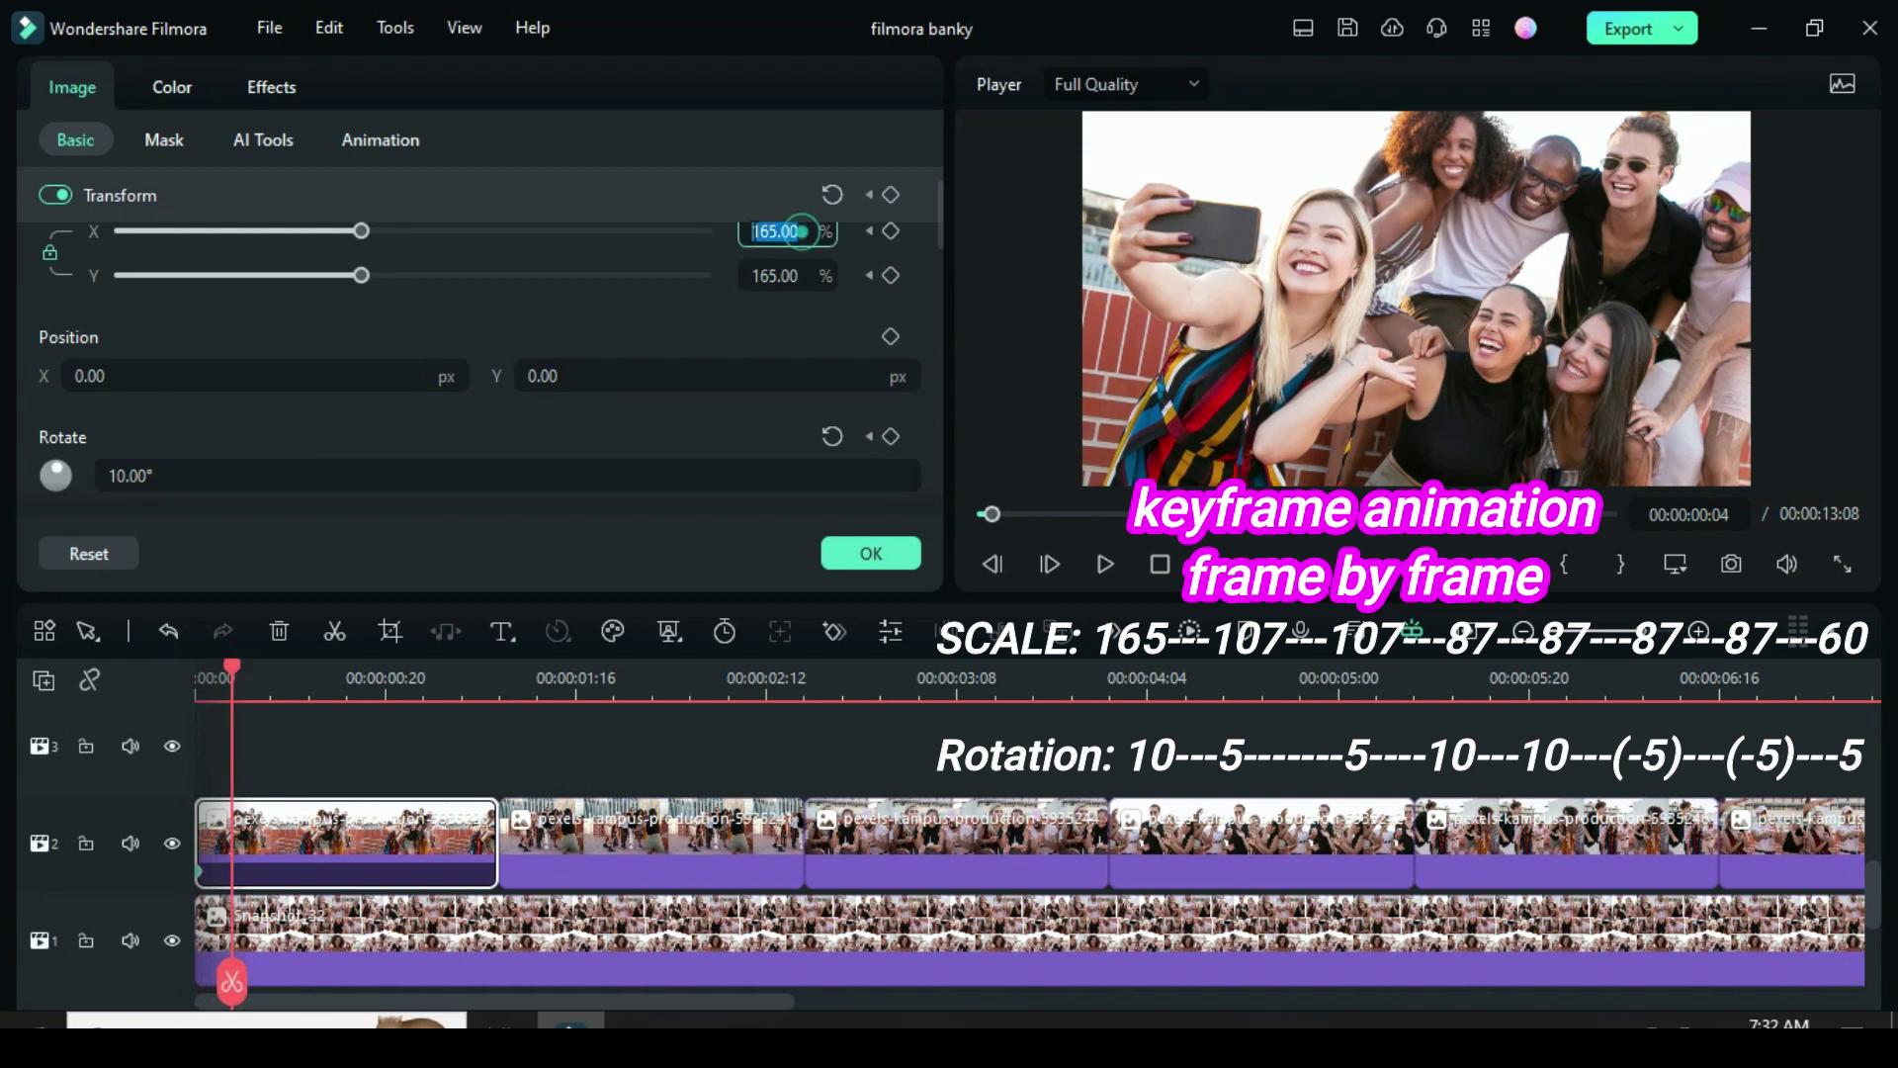
left_click(737, 237)
type("107")
key("Return")
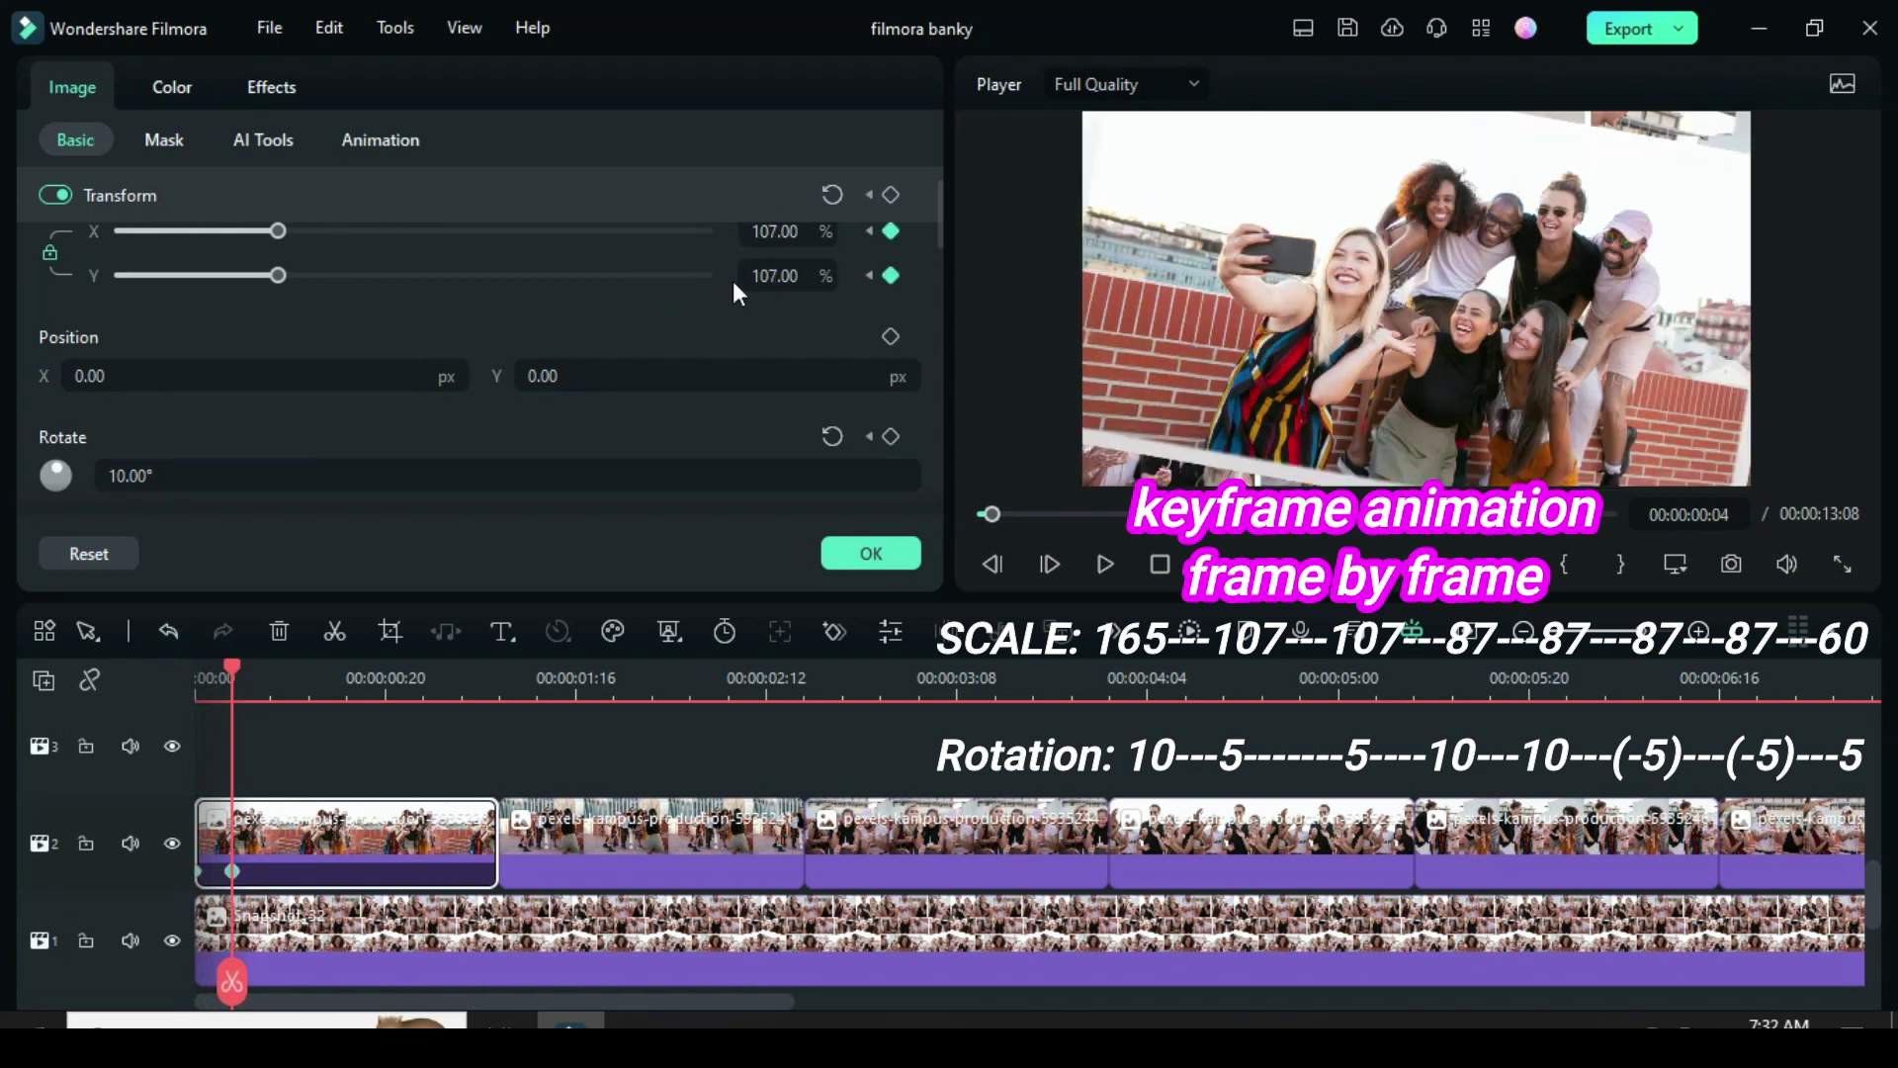
left_click(128, 474)
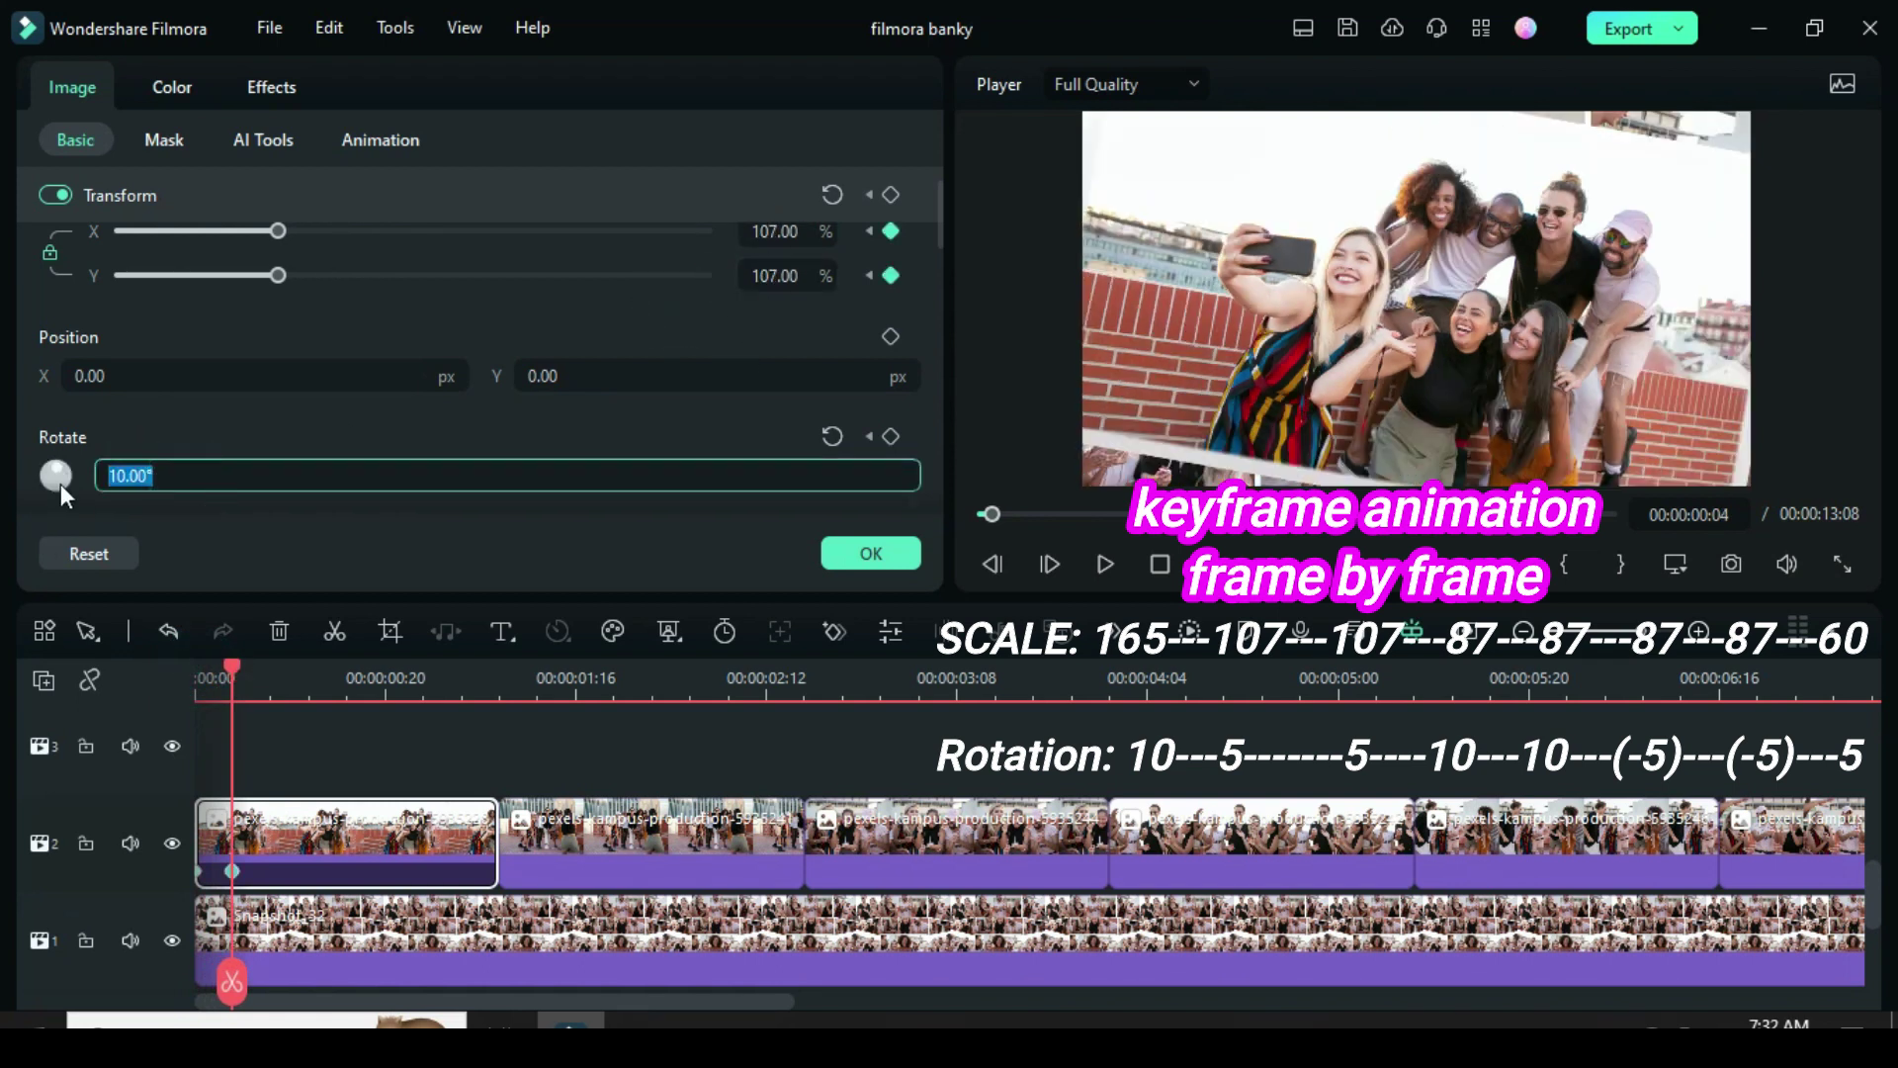
type("5")
left_click(195, 423)
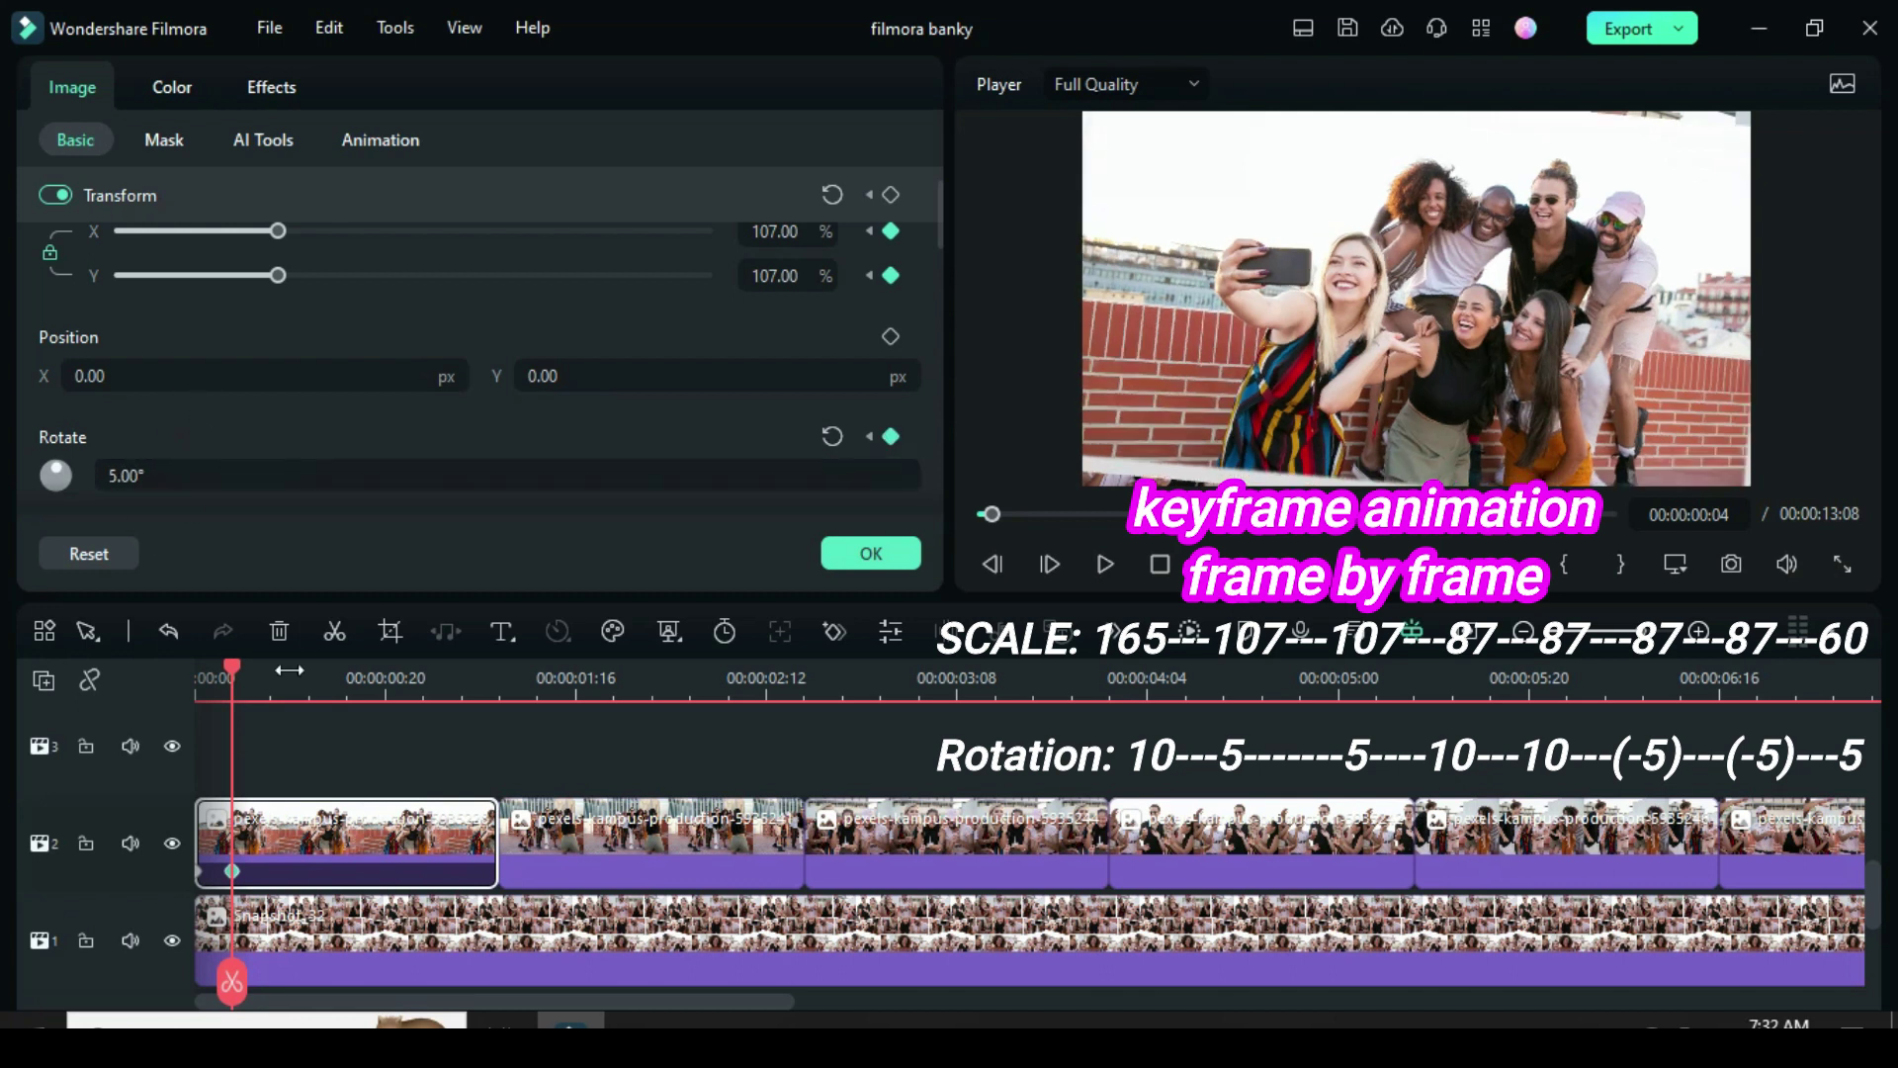
left_click_drag(235, 669, 272, 668)
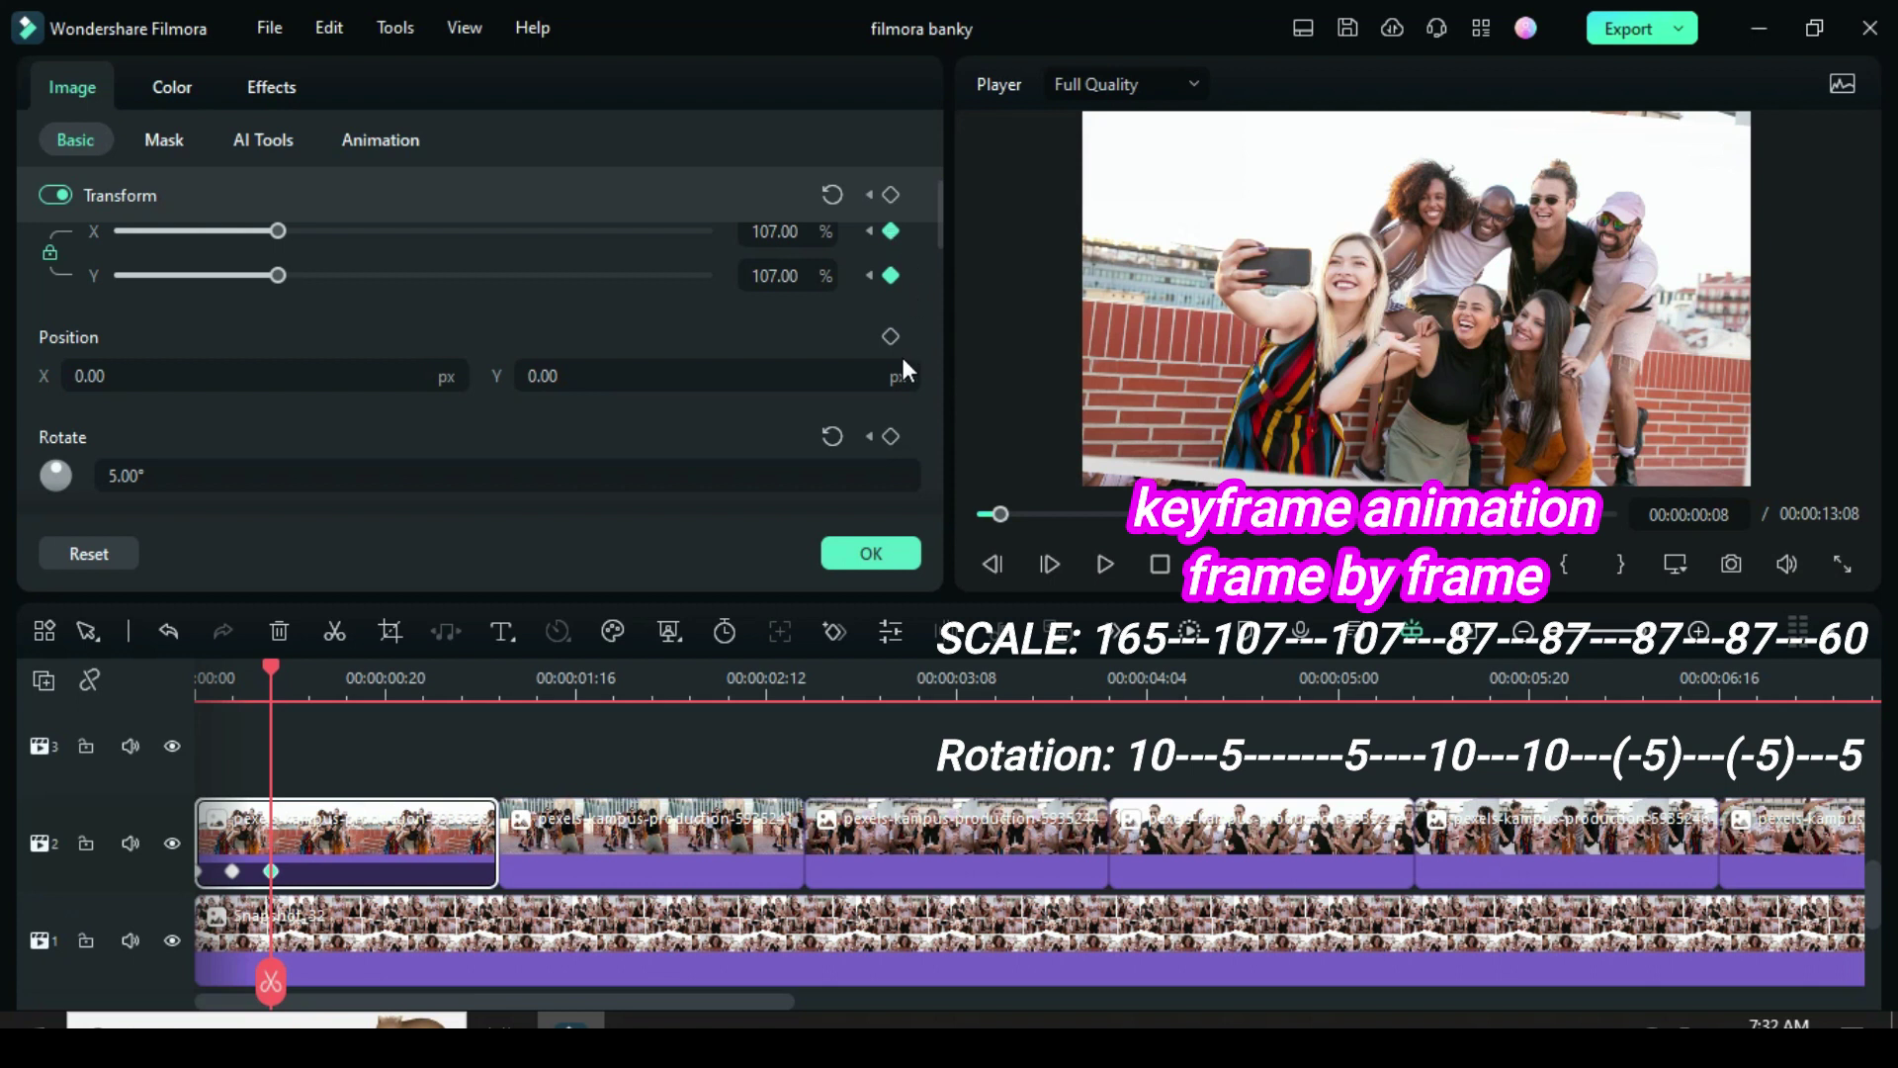
left_click(889, 435)
Keyframe 87% scale and 10° rotation at 00:00:00:12.
left_click_drag(280, 681, 309, 682)
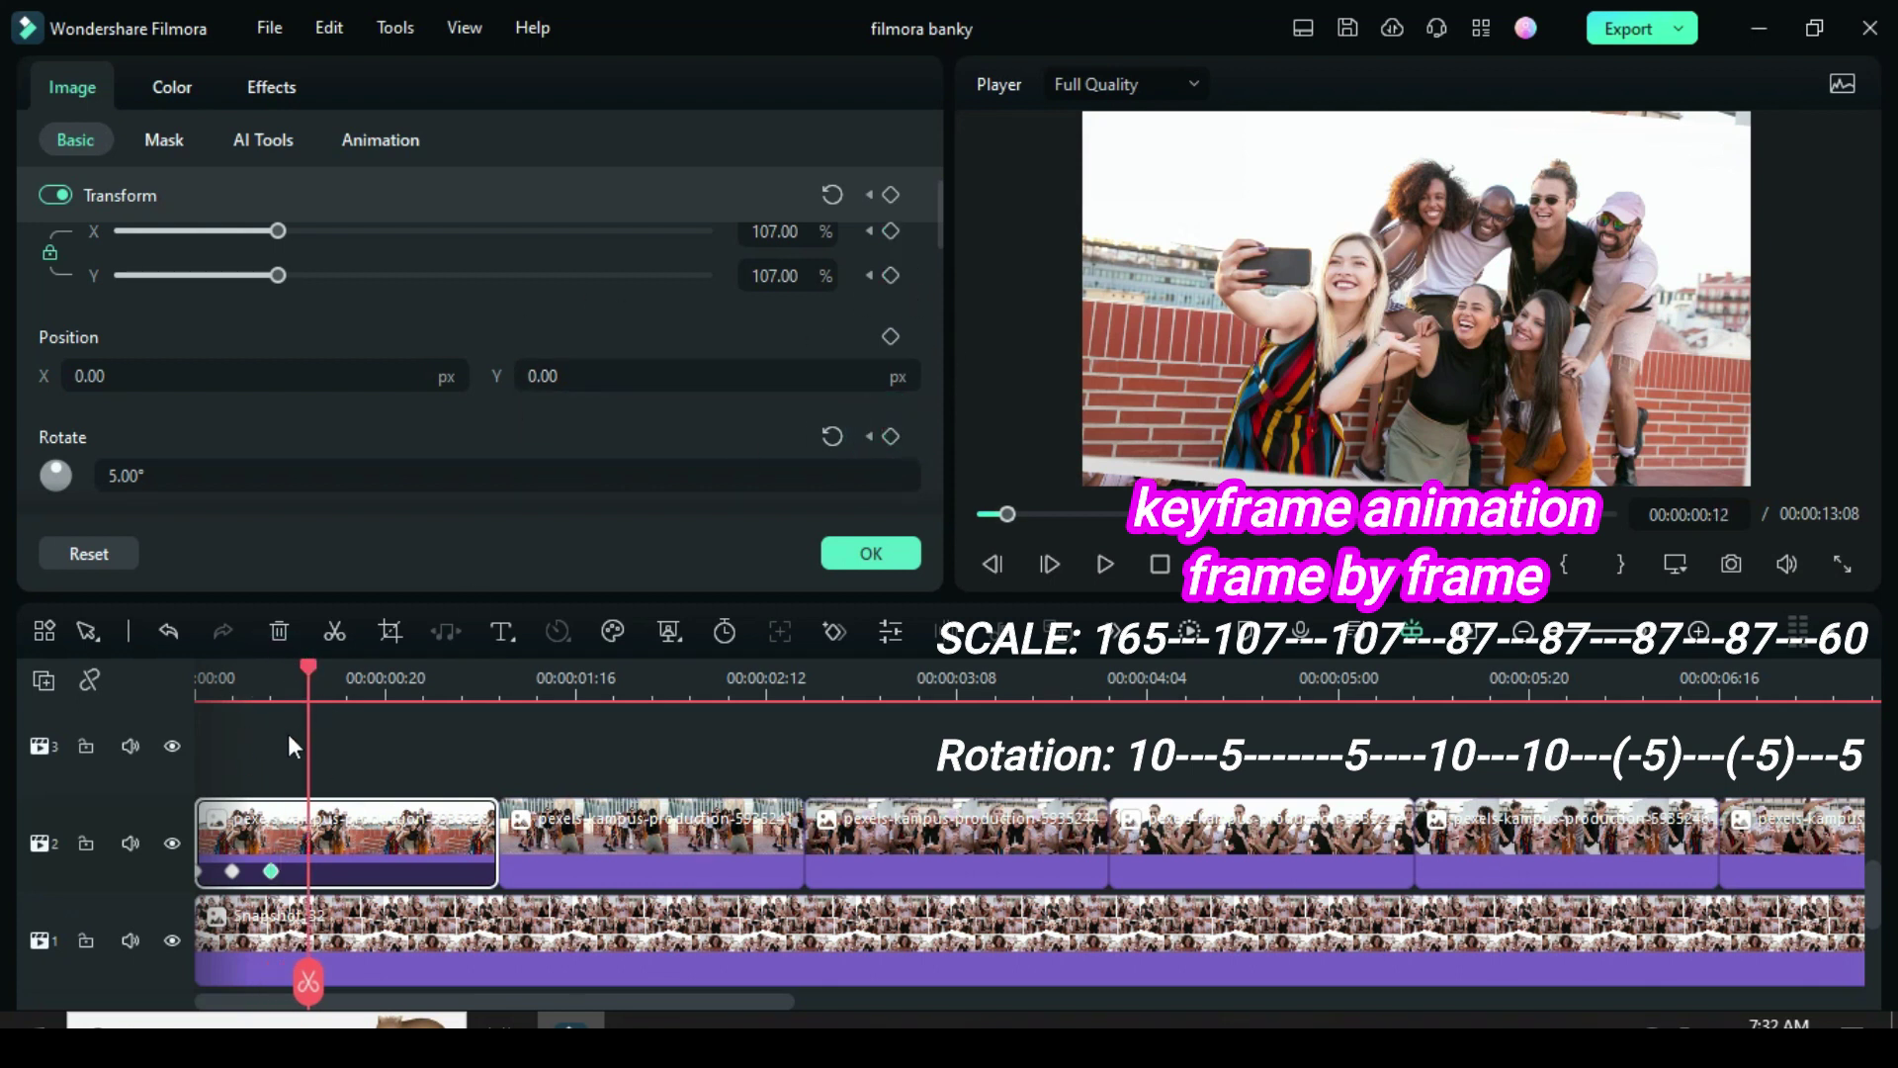
type("87")
key("Return")
left_click(146, 475)
type("10")
key("Return")
At 00:00:00:20, keyframe the 87% scale and a -5° rotation.
left_click_drag(310, 668, 346, 669)
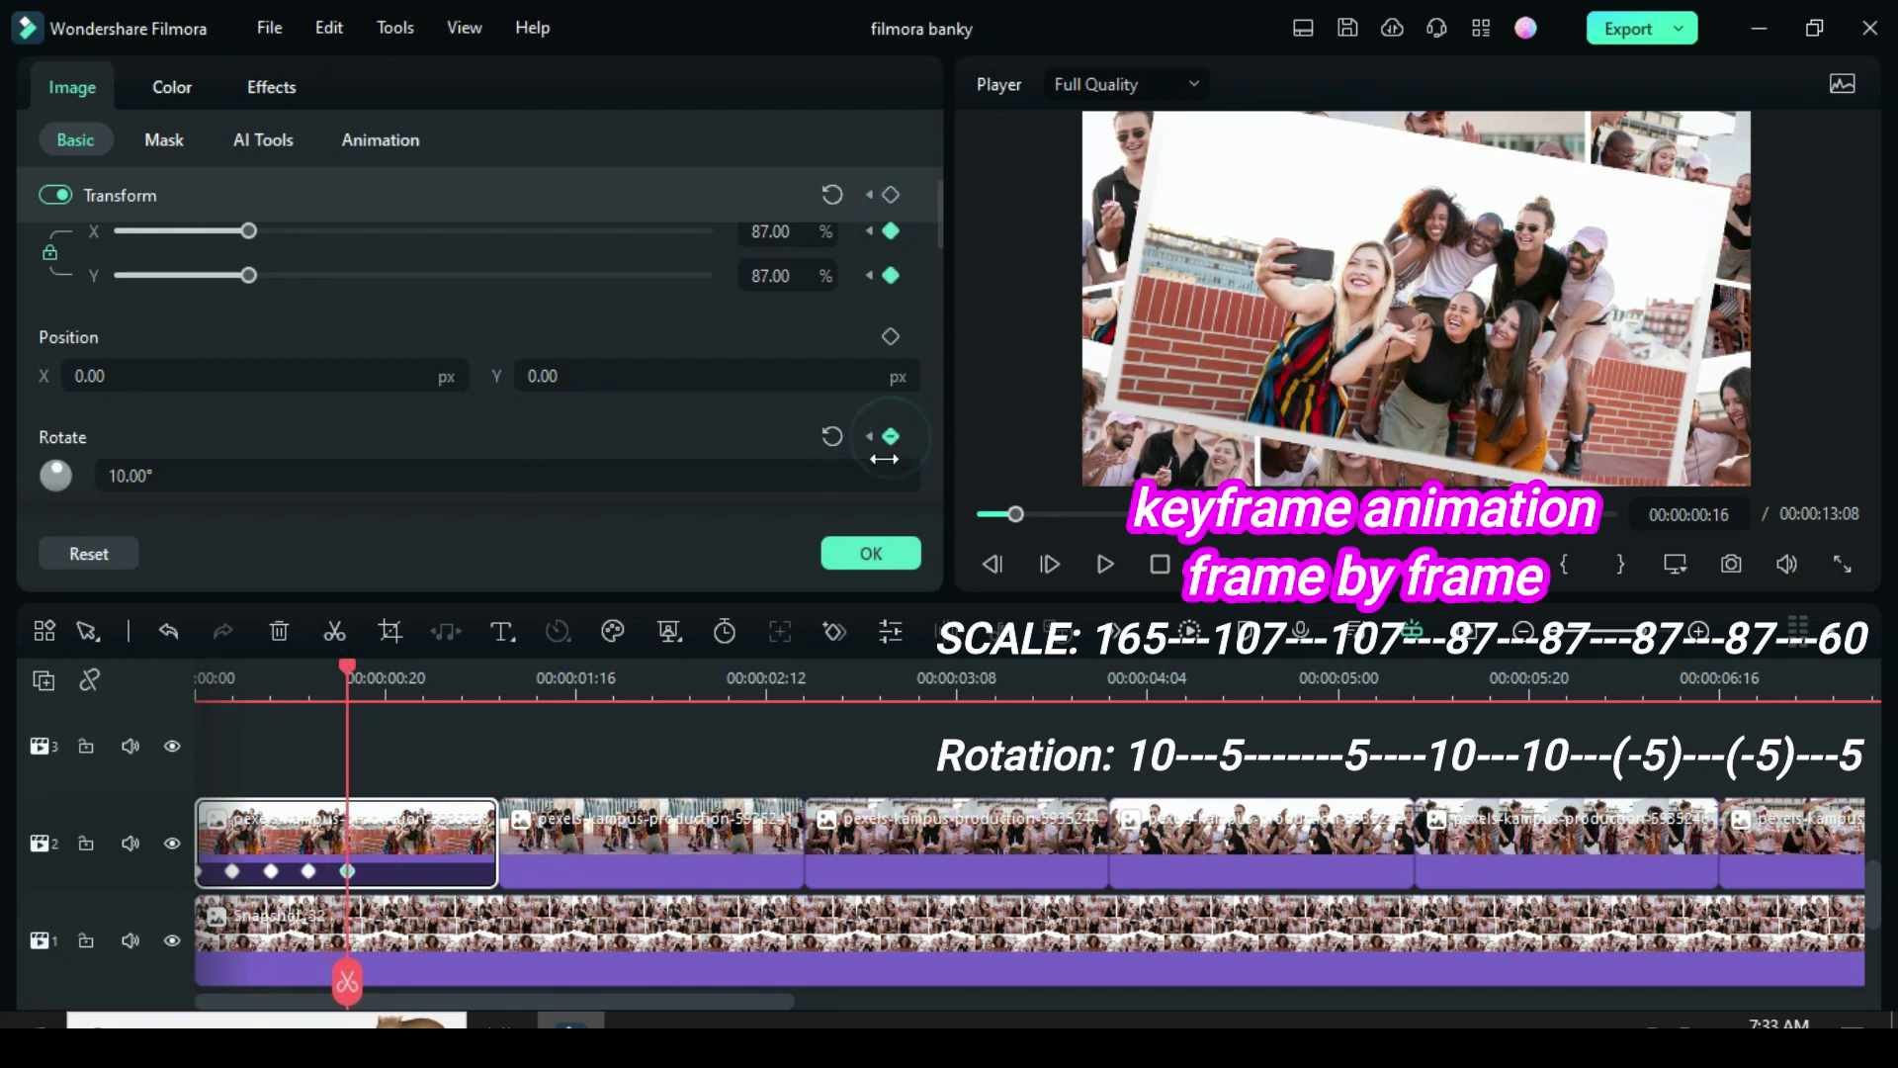
left_click_drag(350, 678, 385, 678)
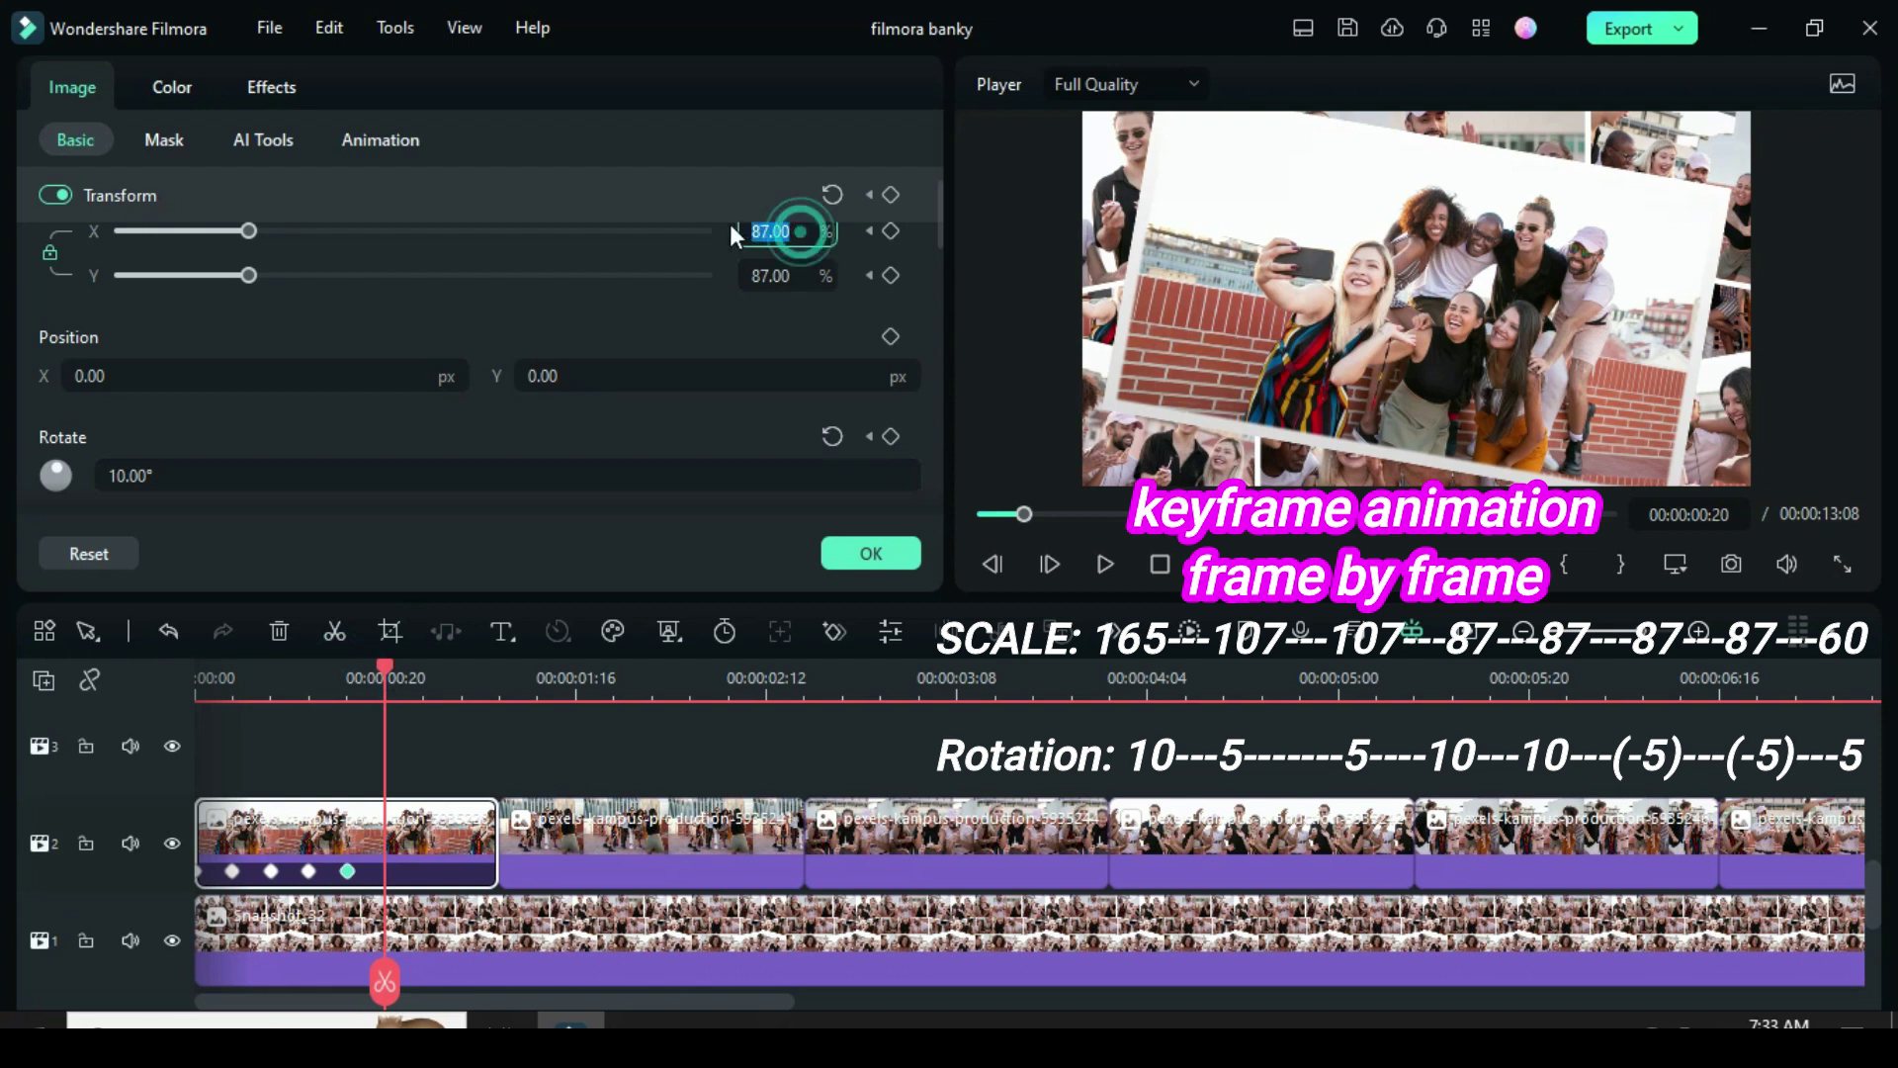
left_click(139, 477)
left_click(890, 230)
type("-5")
left_click(226, 419)
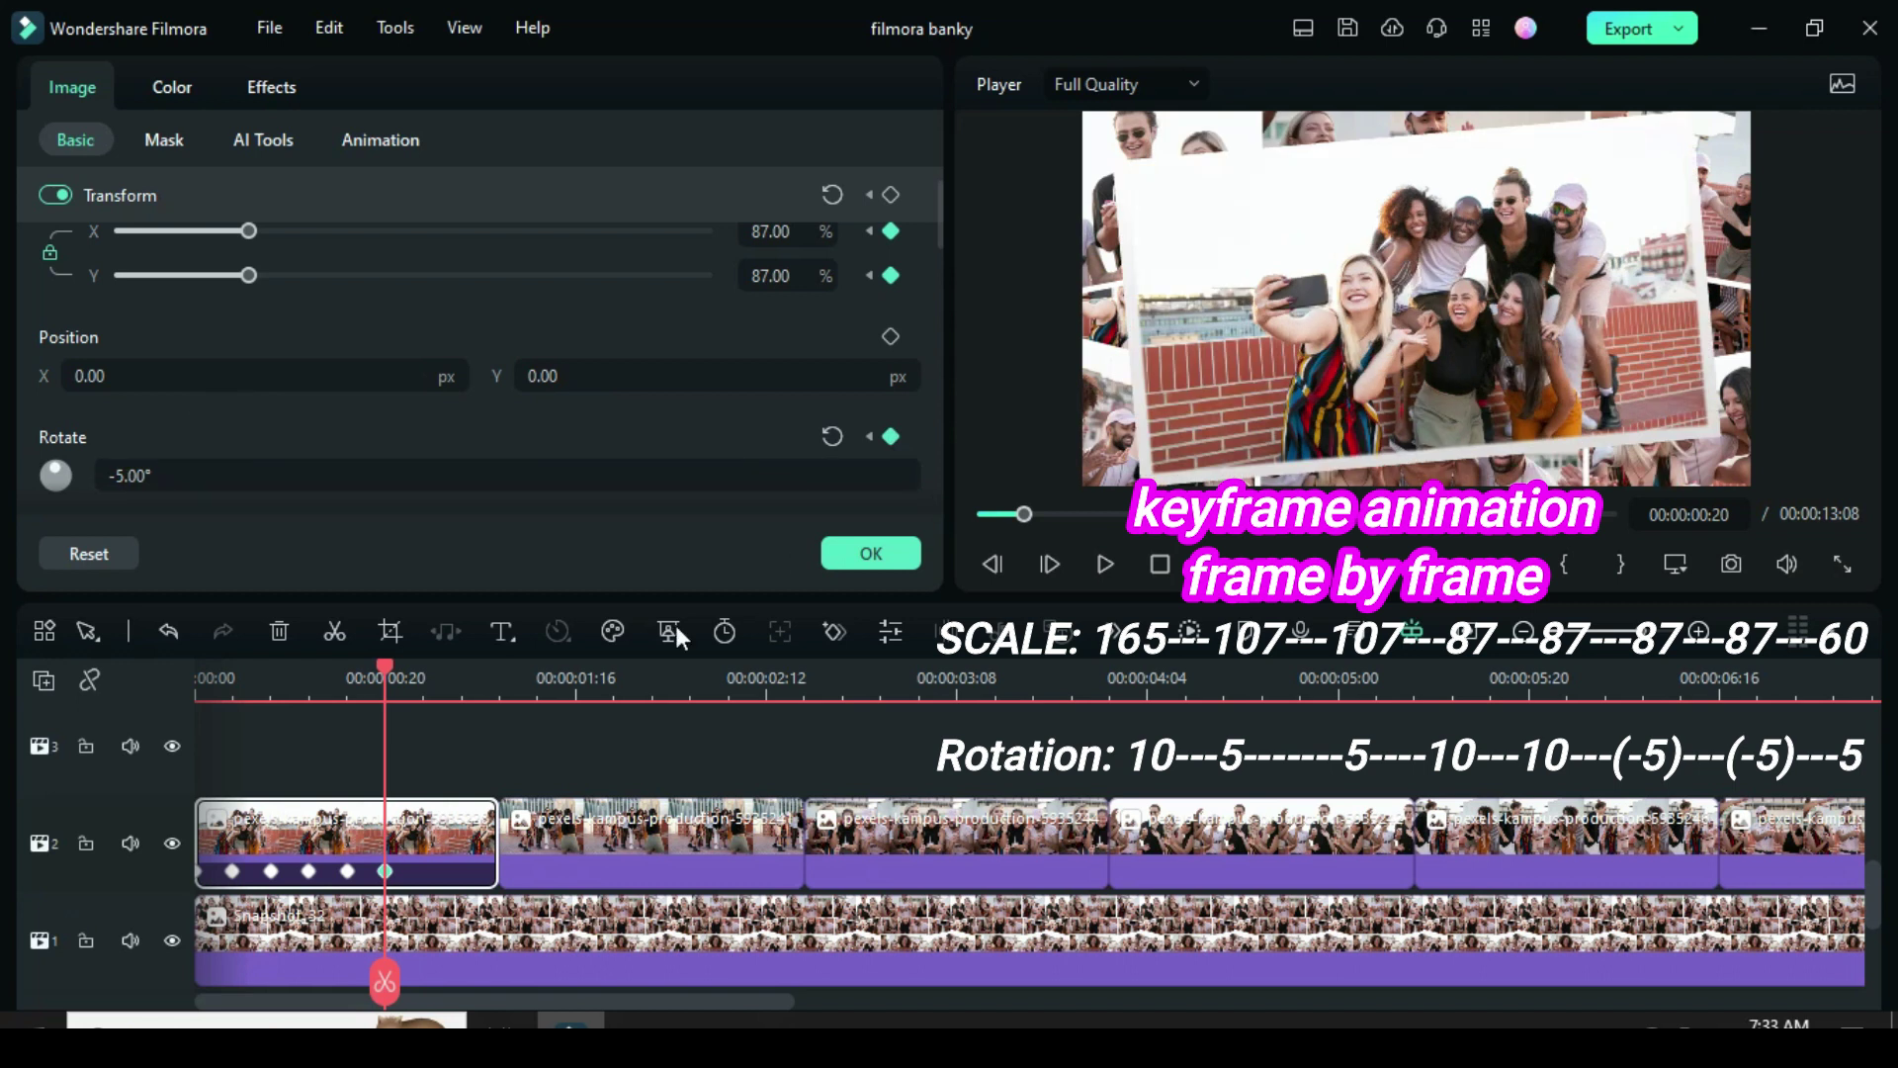
Keyframe a final 60% scale with 5° rotation, then return the playhead to the start.
left_click_drag(386, 674, 425, 666)
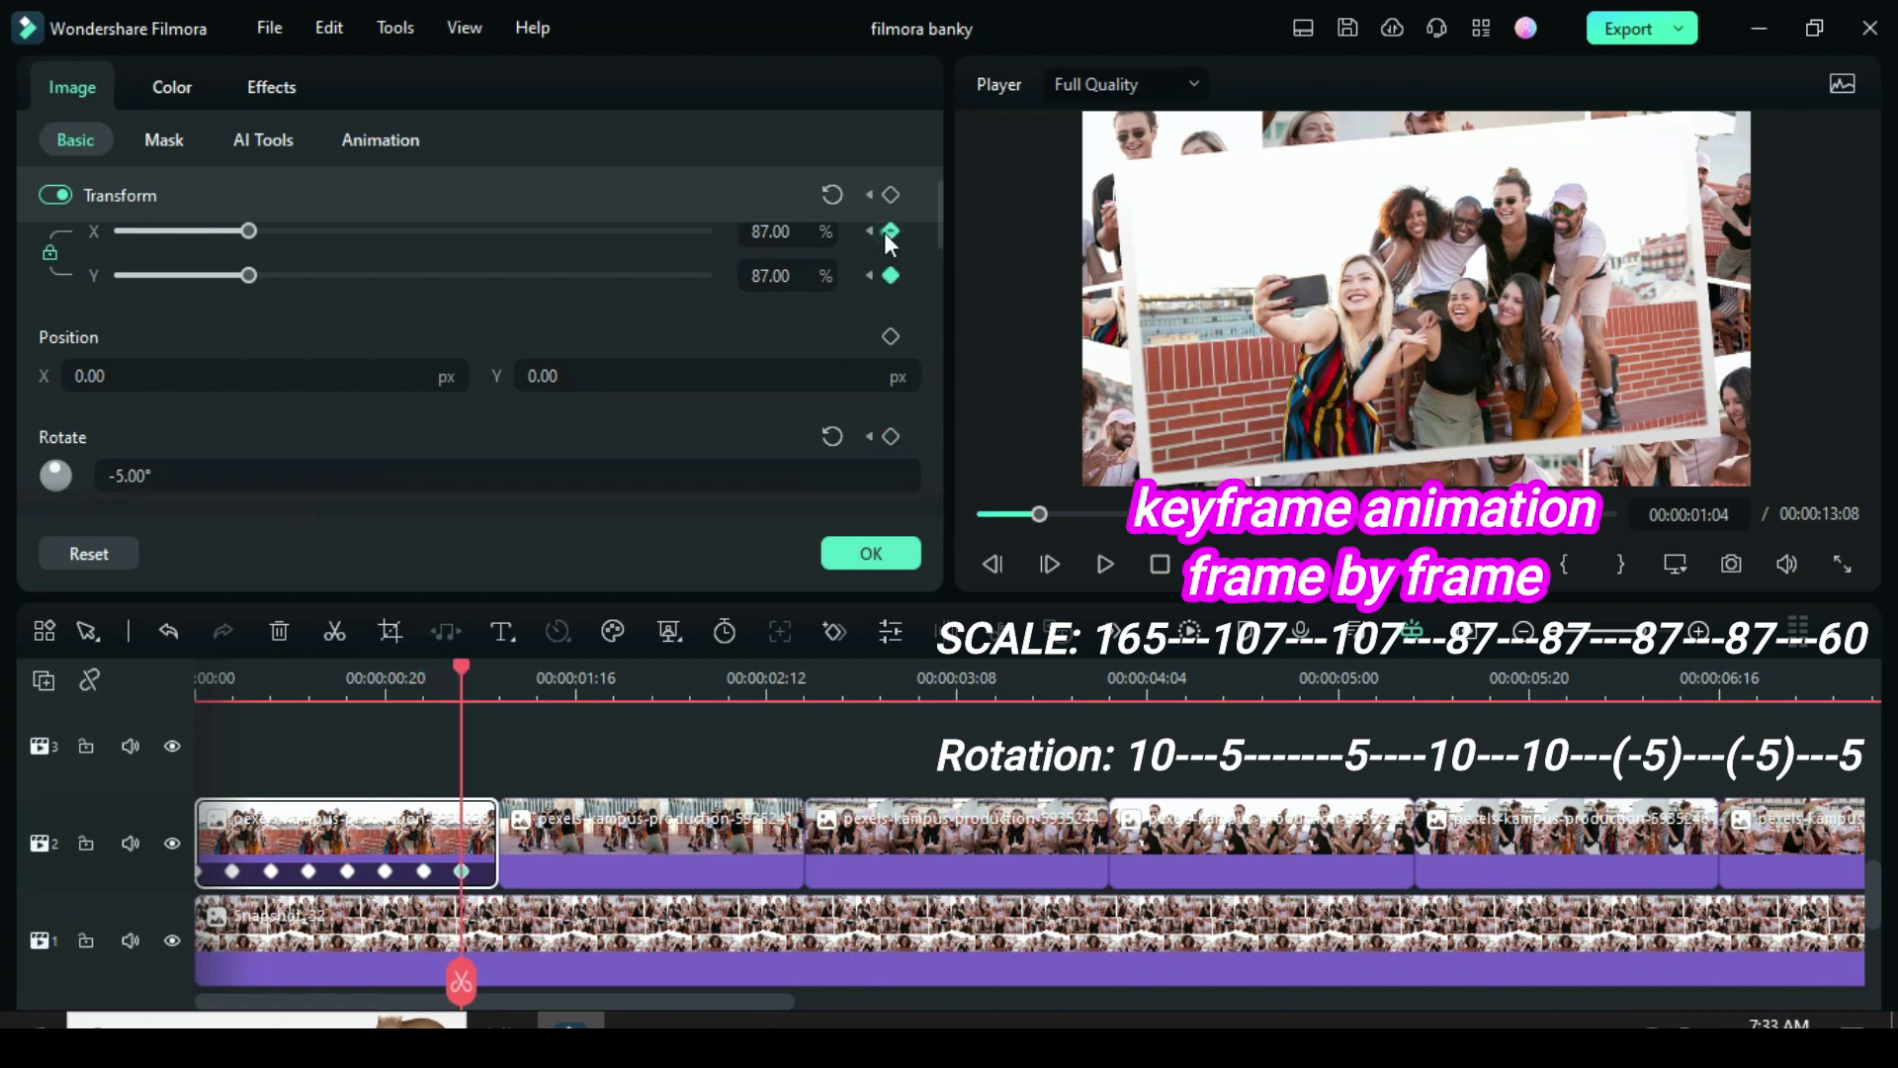
type("60")
left_click(631, 312)
left_click(201, 445)
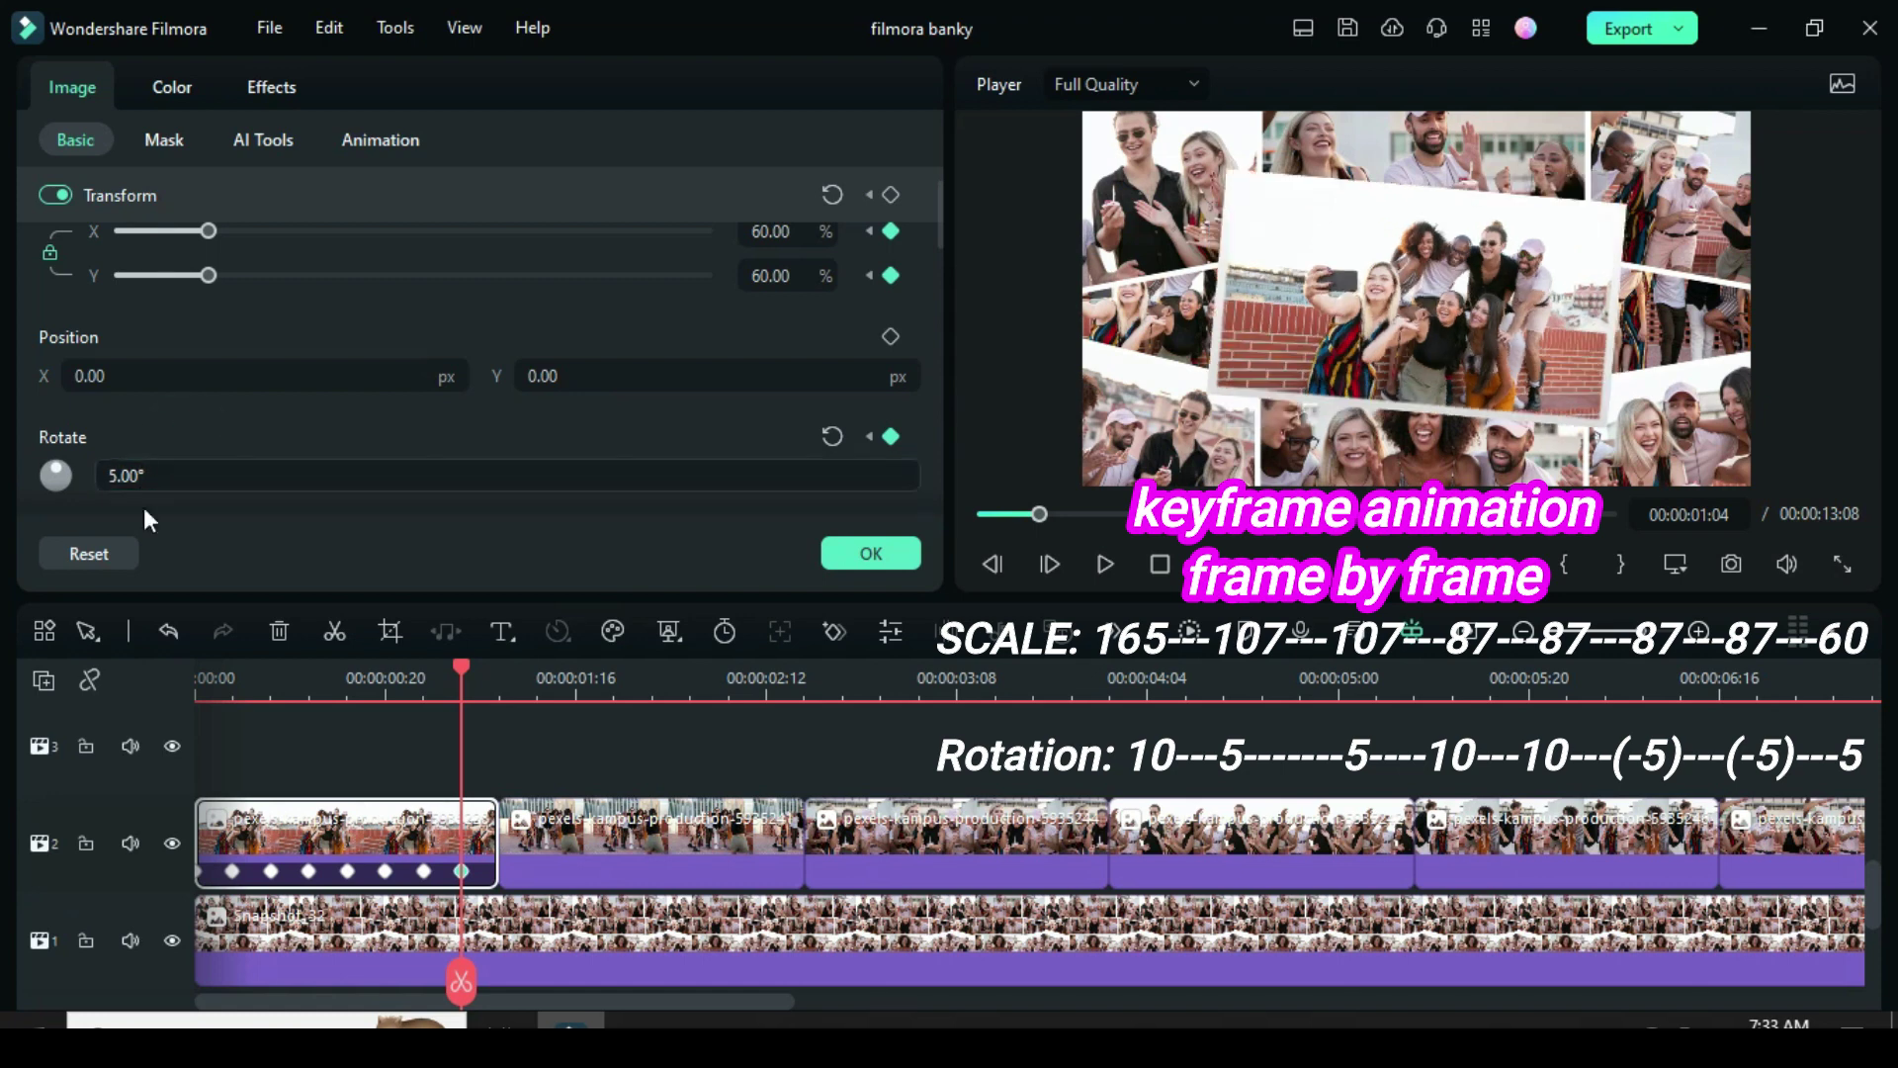
left_click_drag(459, 661, 197, 682)
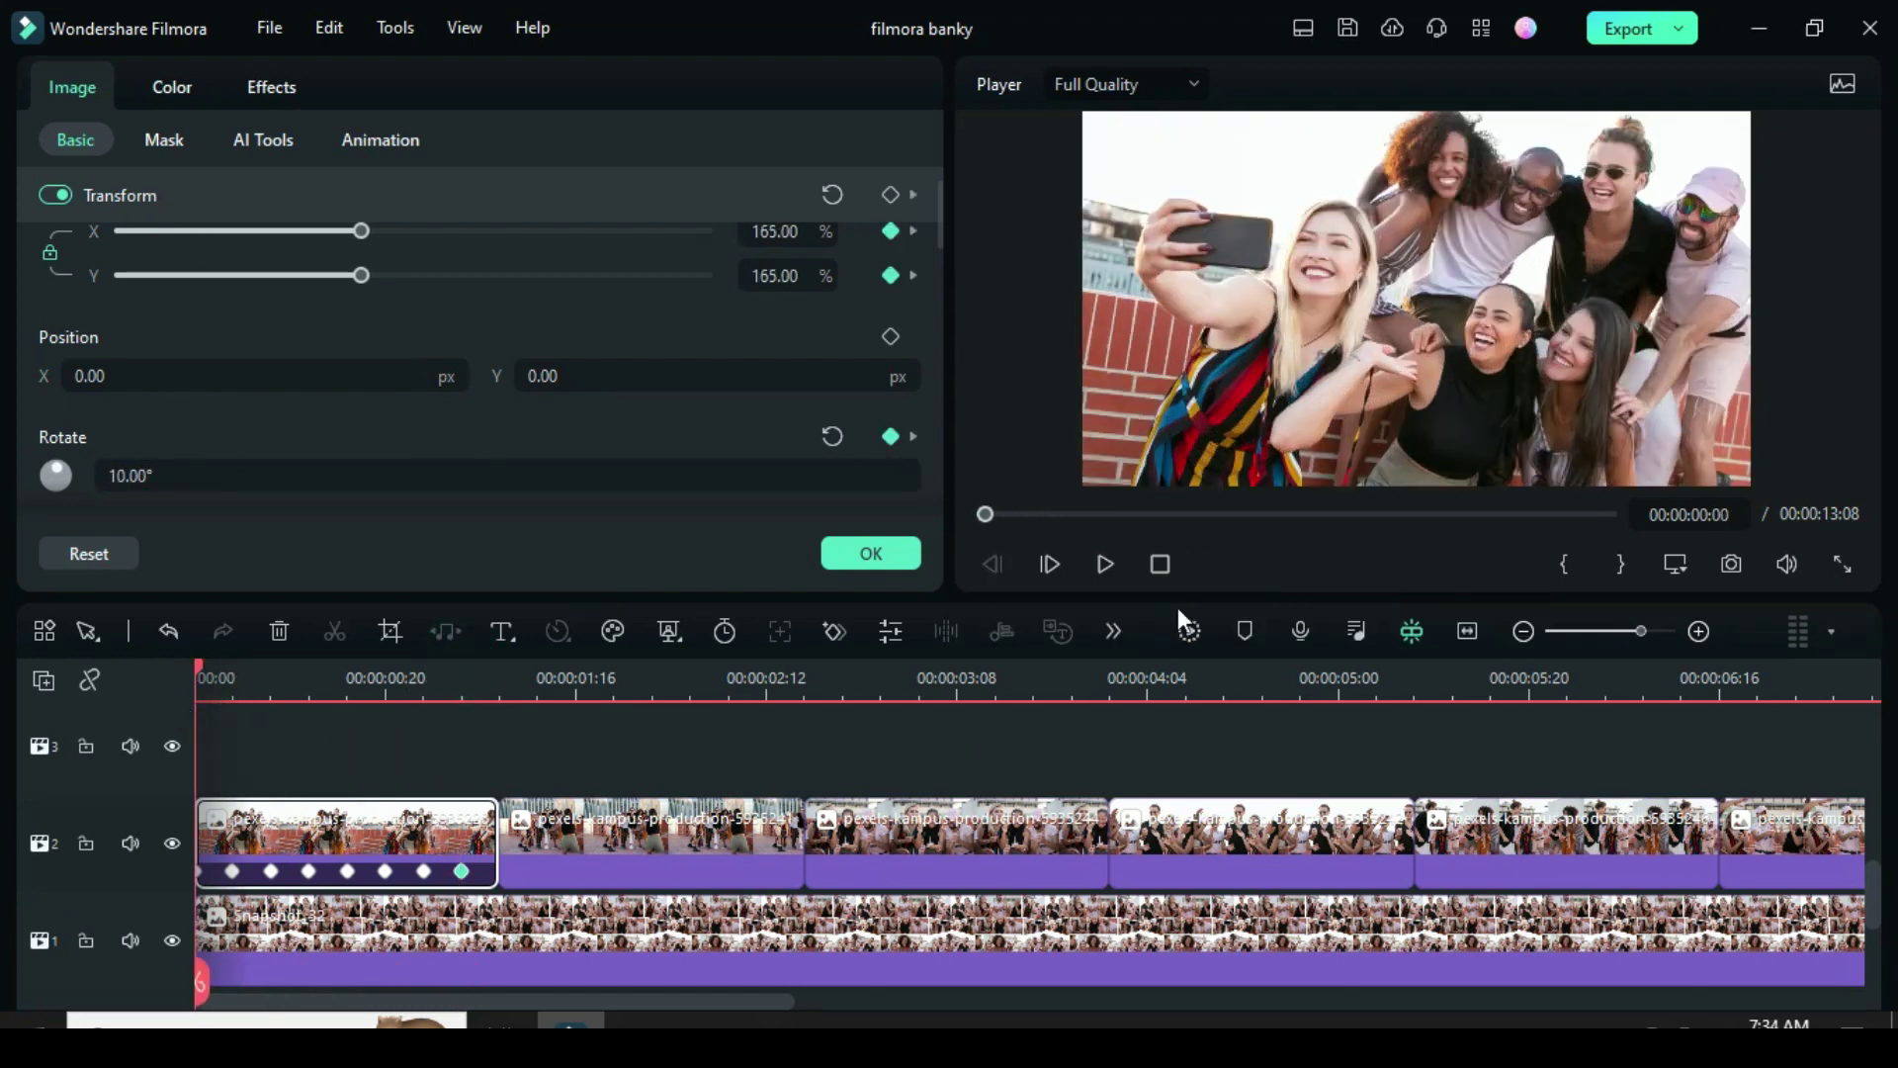
Play the first picture's scale and rotation animation from the start to review it.
key("space")
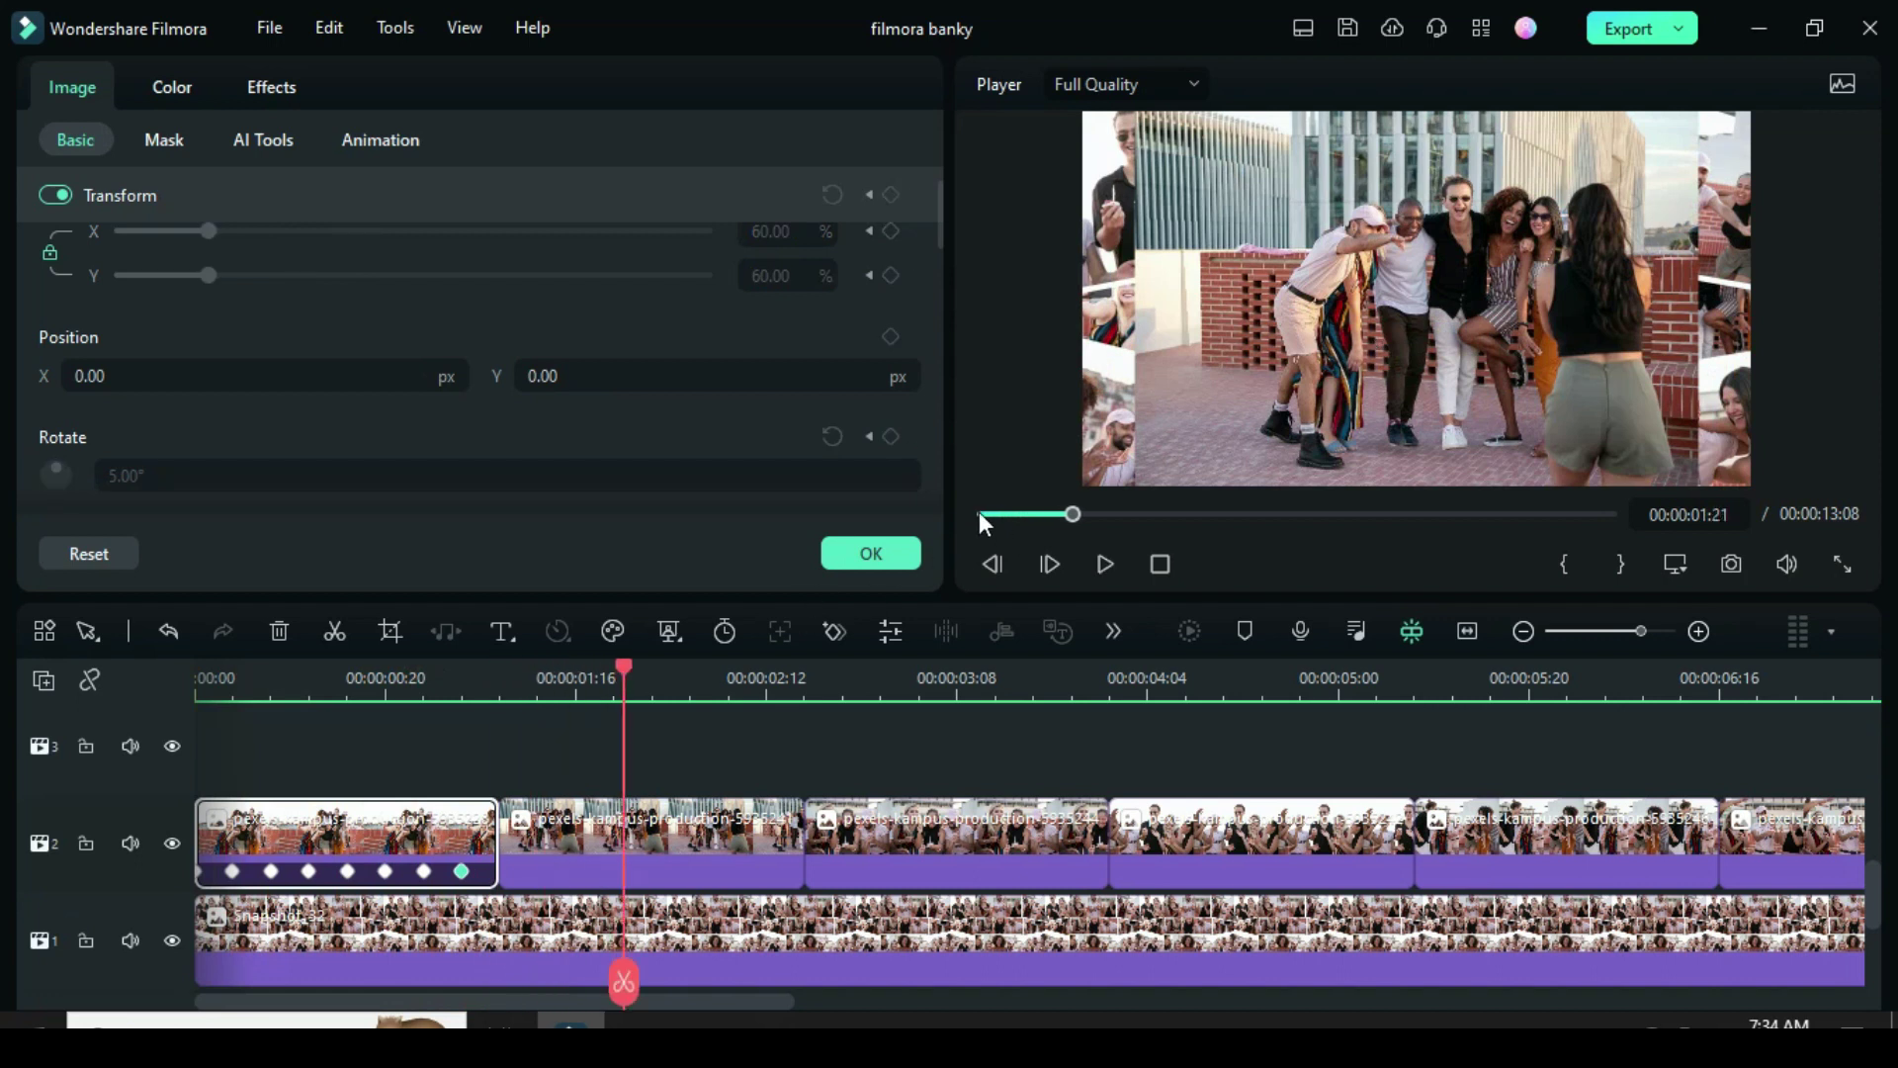
left_click(978, 512)
key("space")
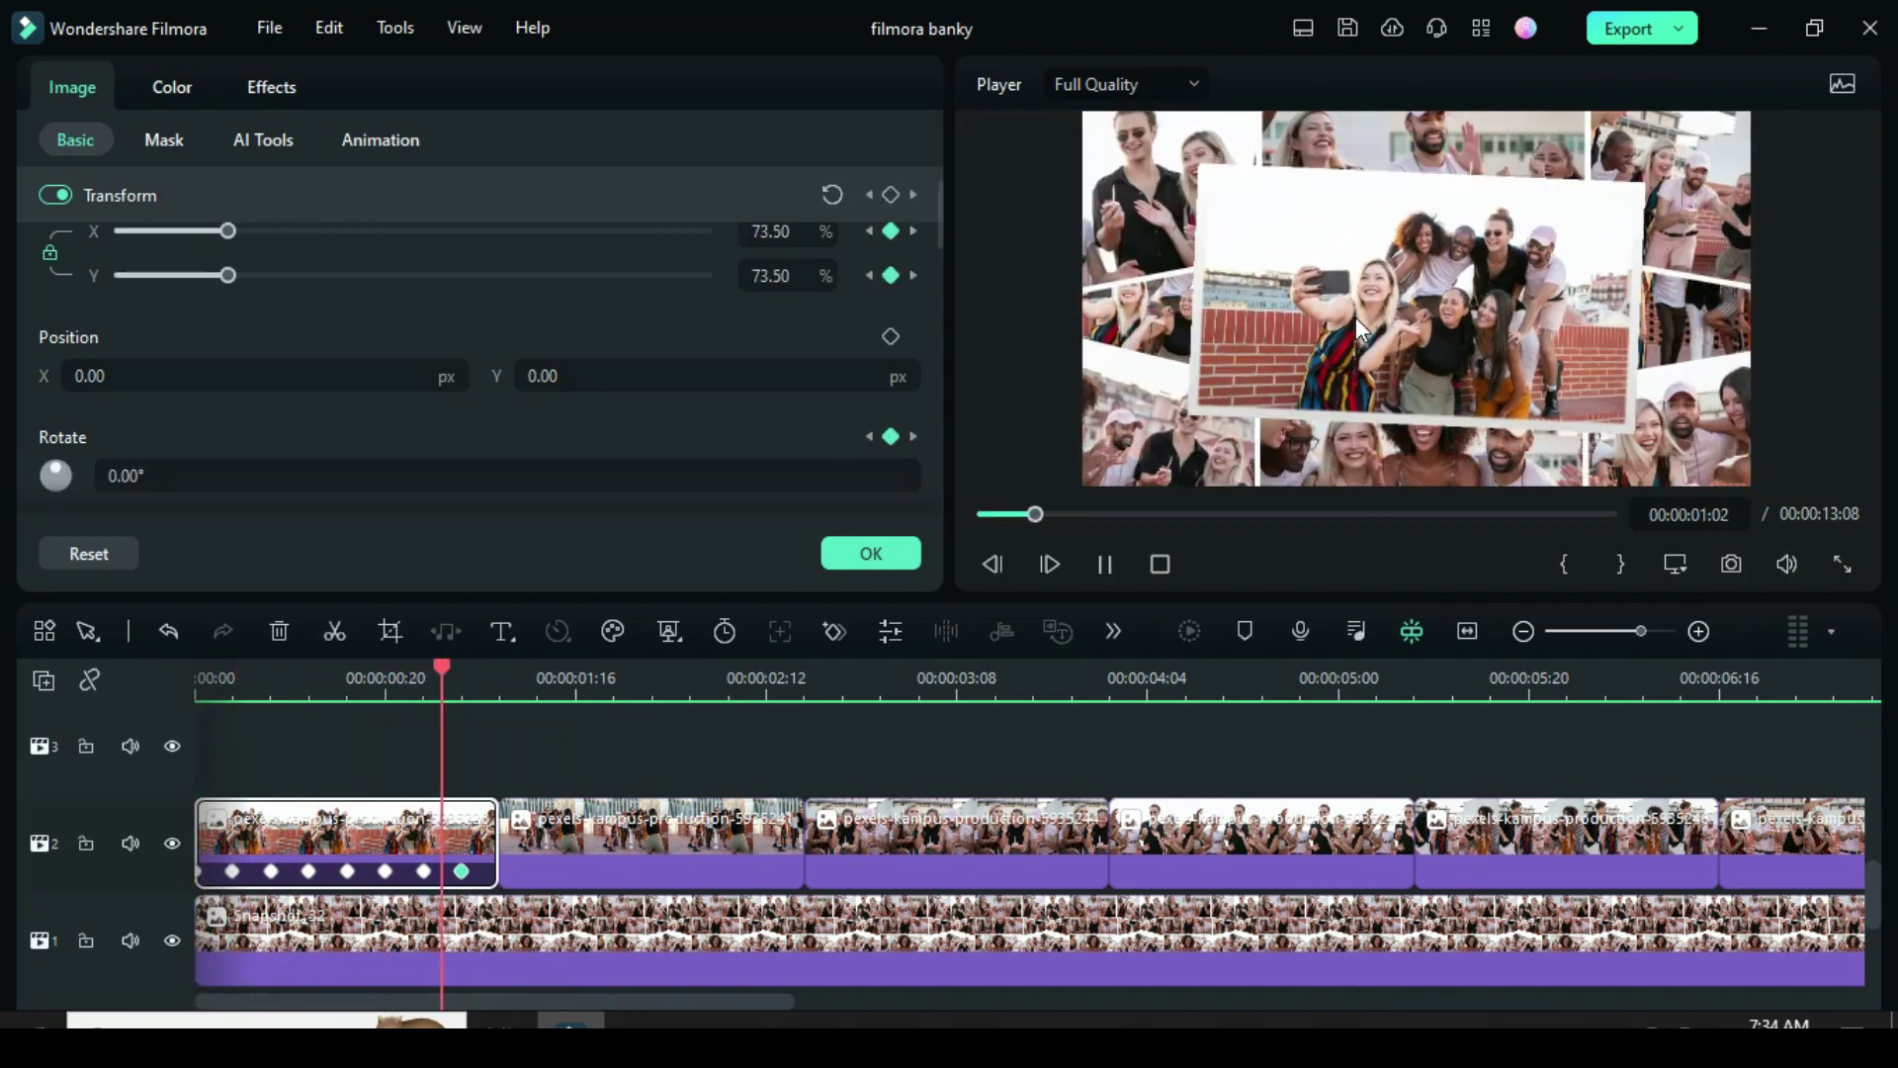
key("space")
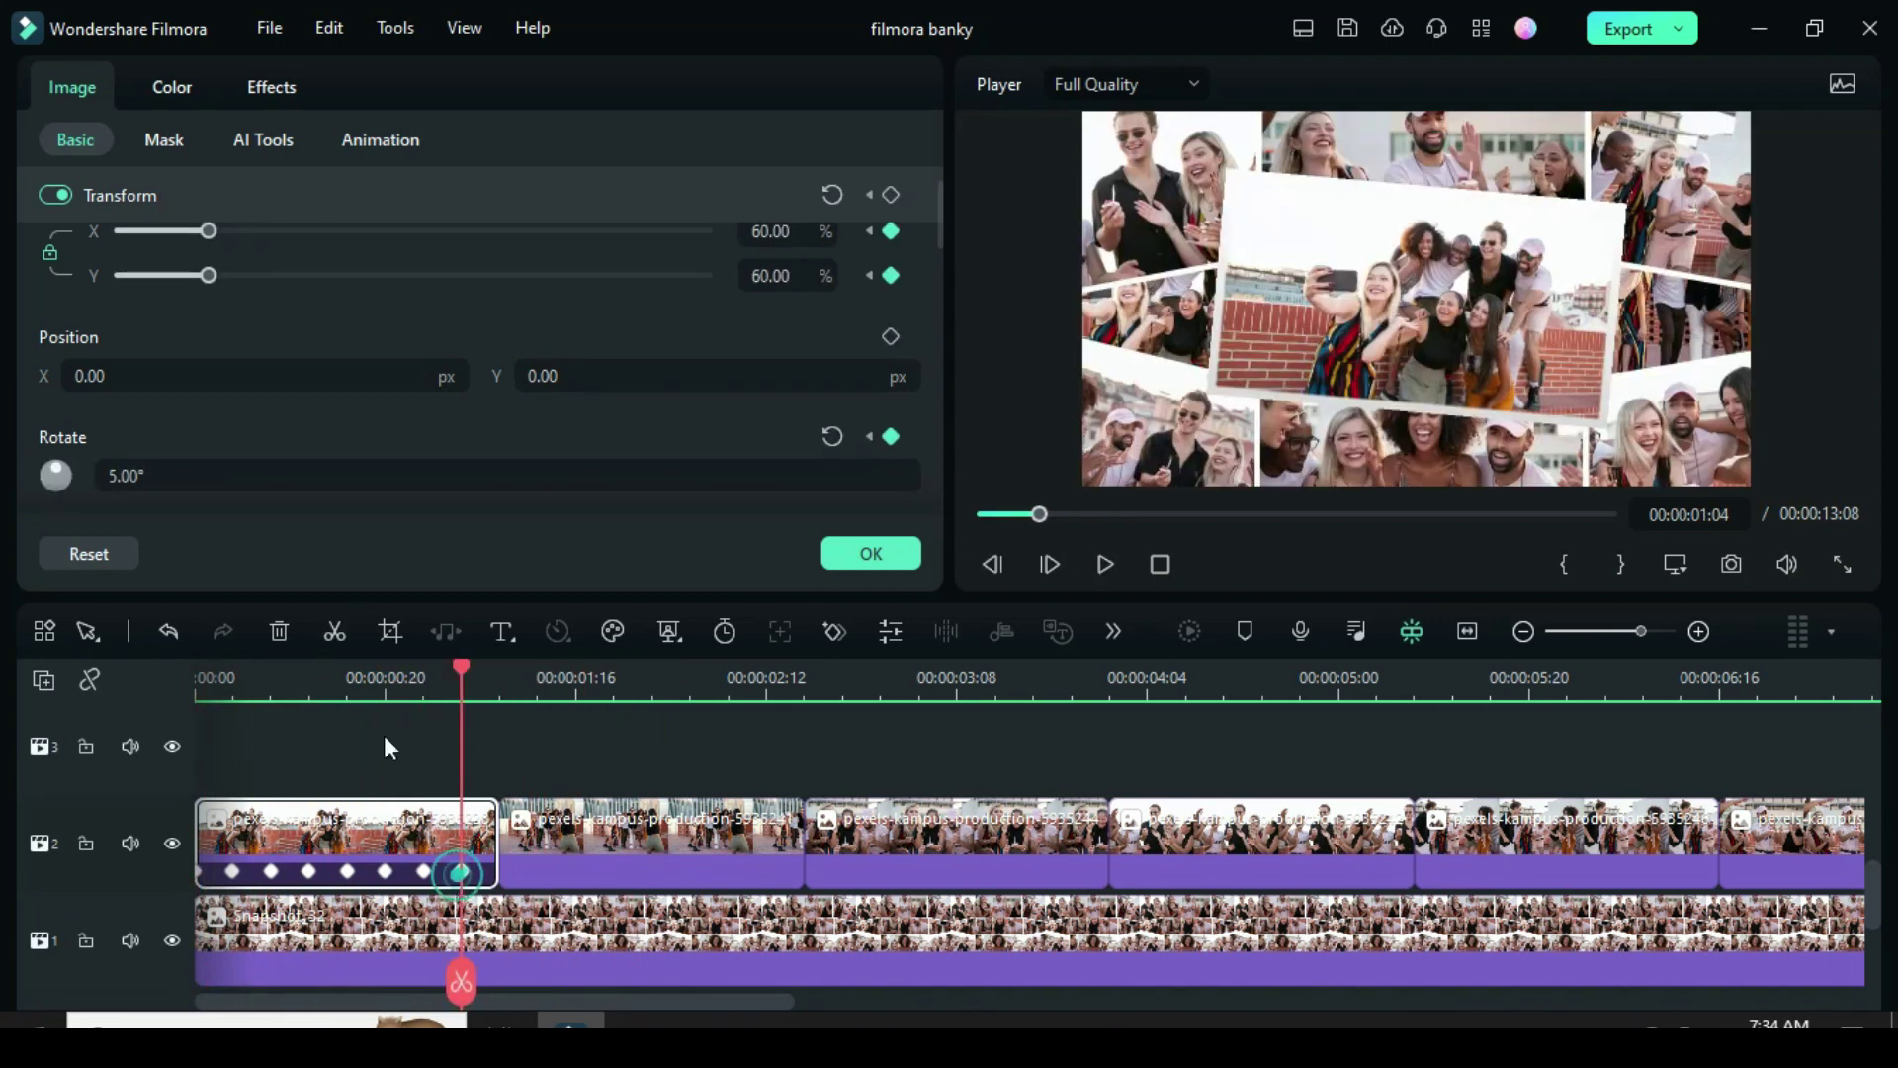
Copy the first picture's effects and paste them onto the second picture.
right_click(368, 836)
left_click(446, 826)
left_click(609, 833)
right_click(608, 832)
left_click(702, 861)
left_click(649, 848)
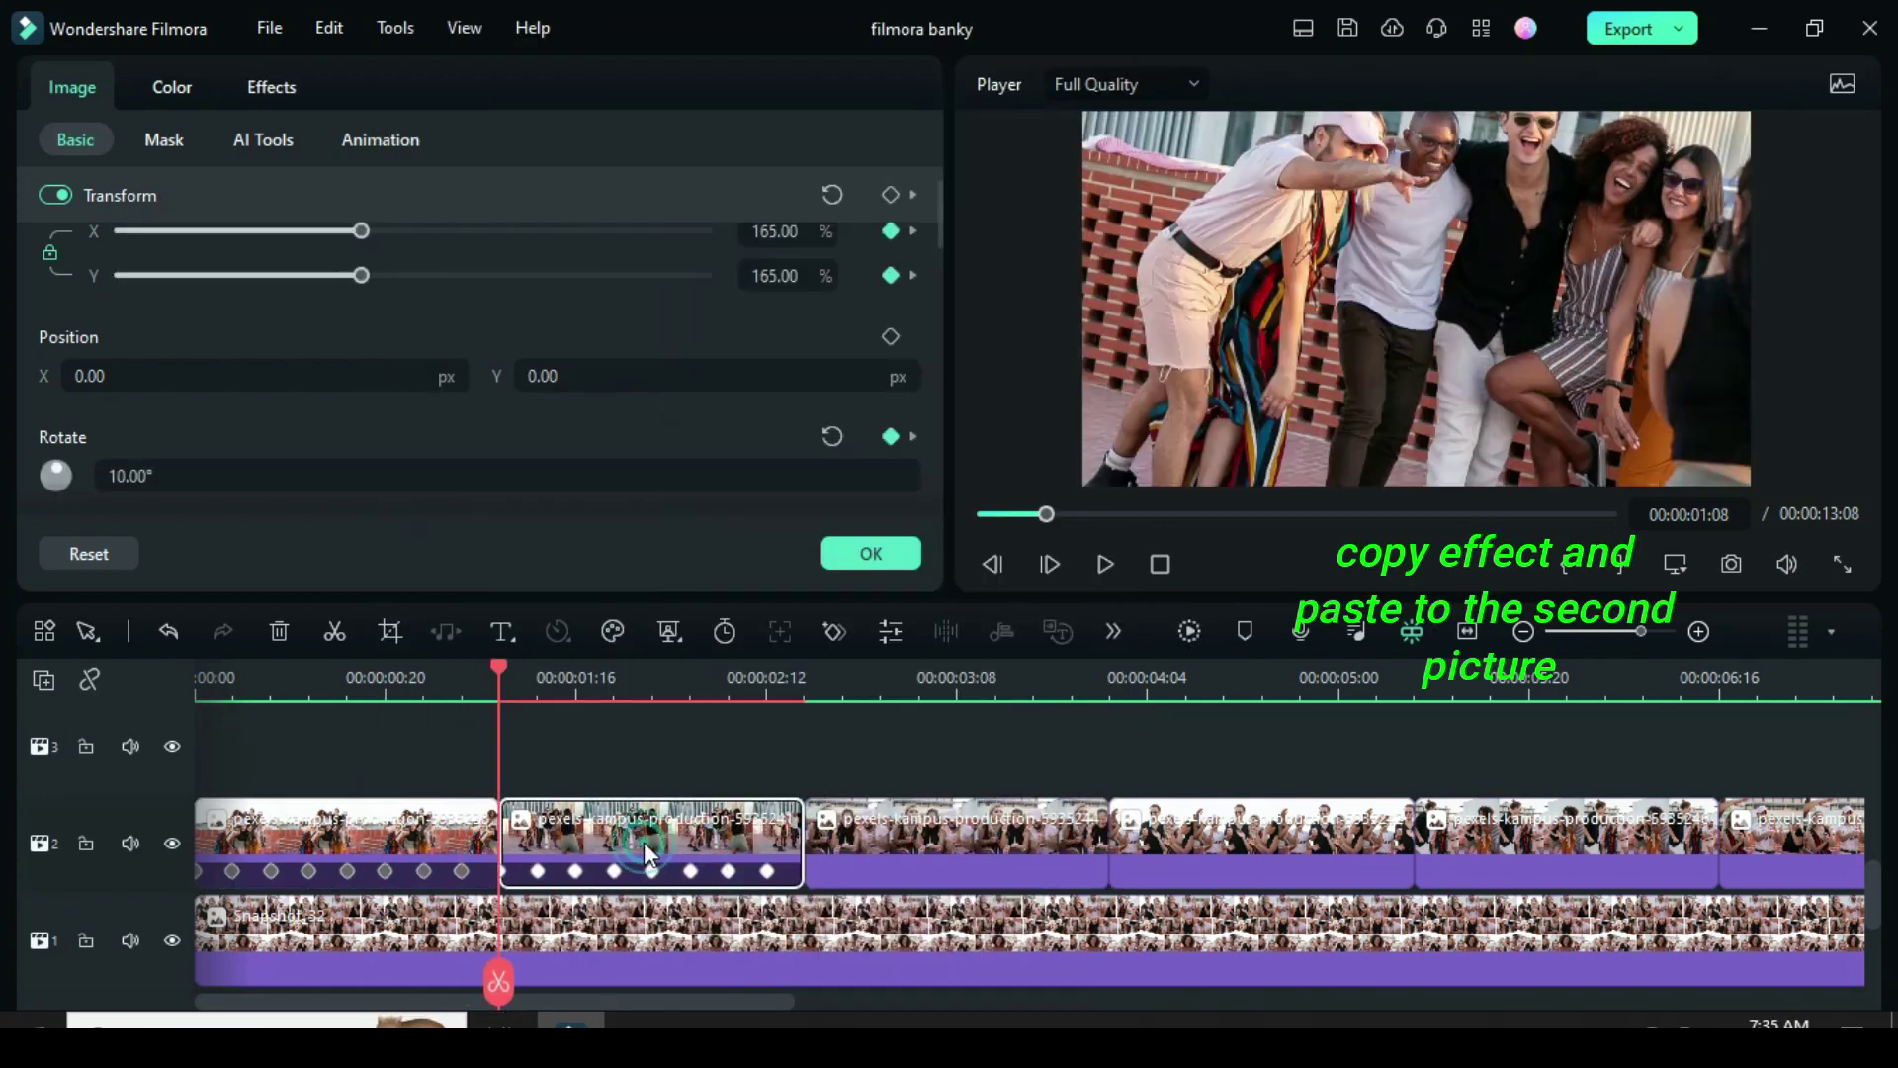
left_click_drag(940, 212, 941, 248)
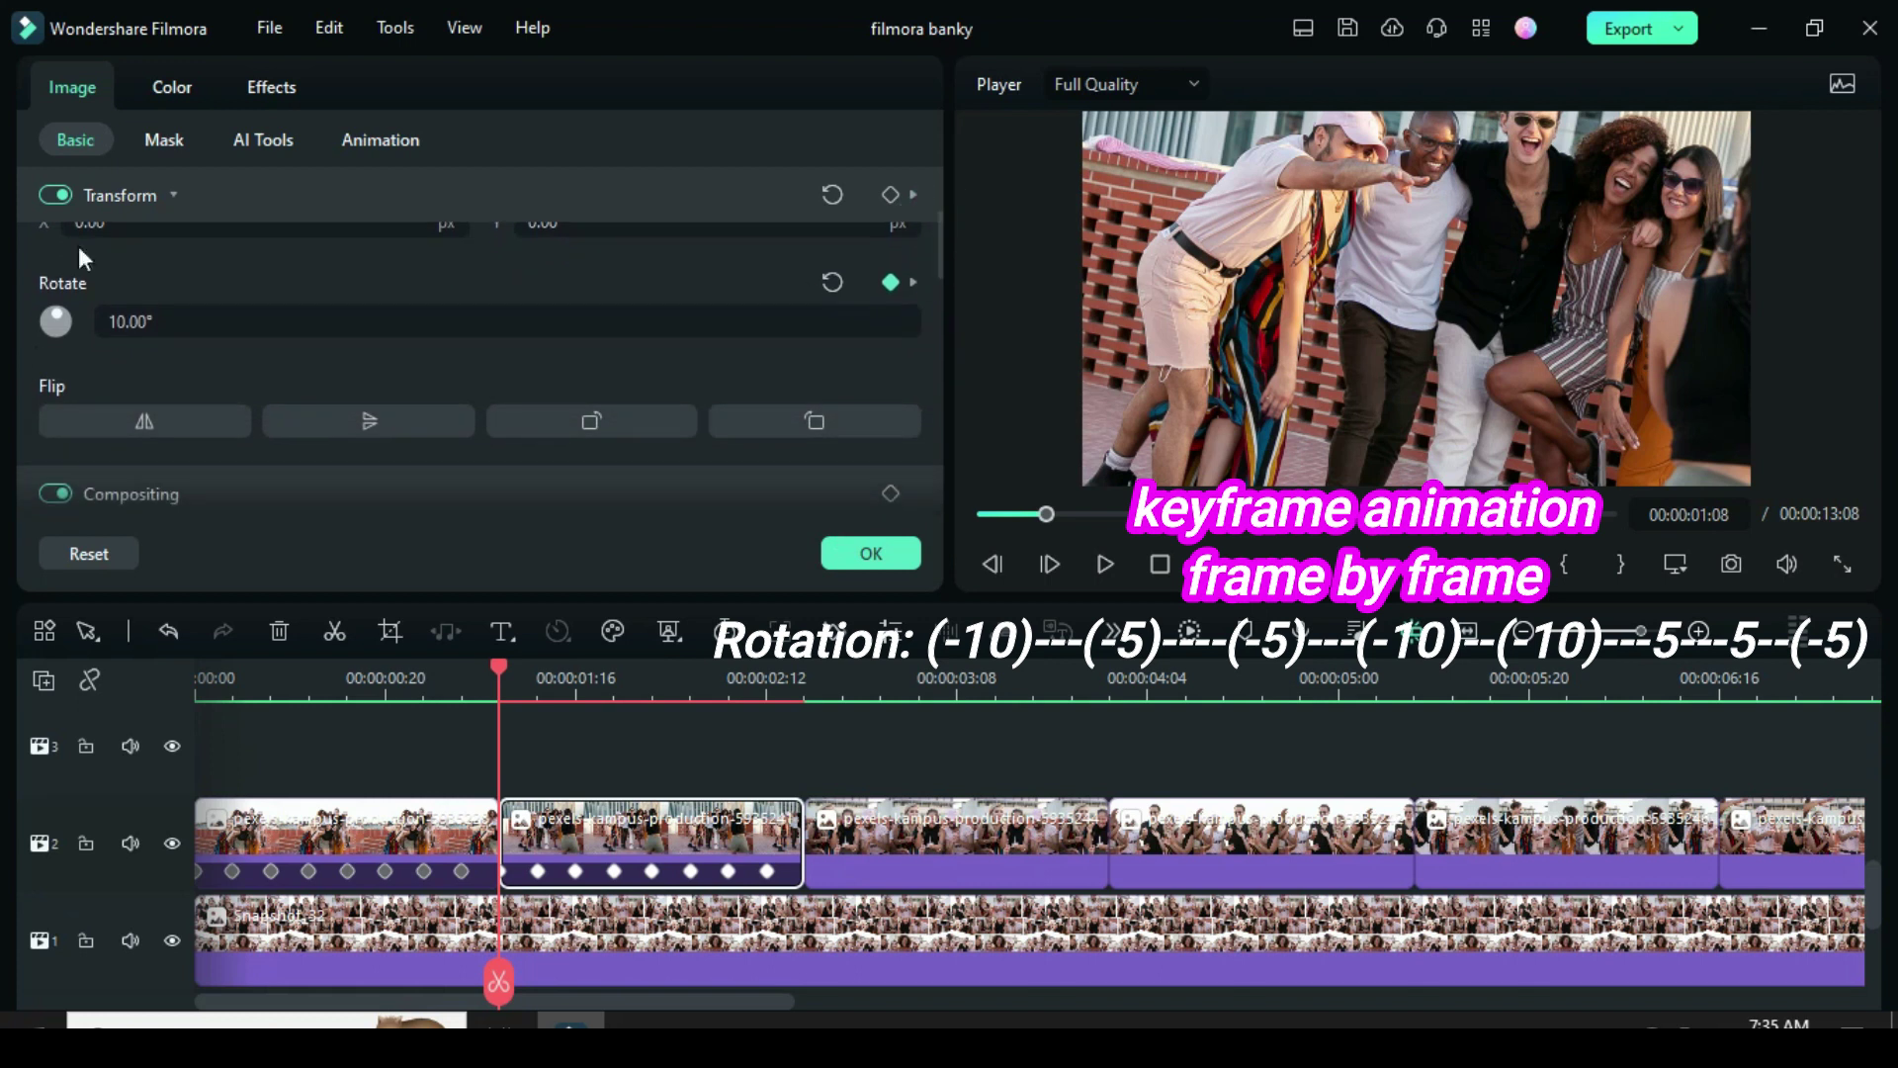
Set the second picture's first three rotation keyframes to -10°, -5° and -10°.
type("-")
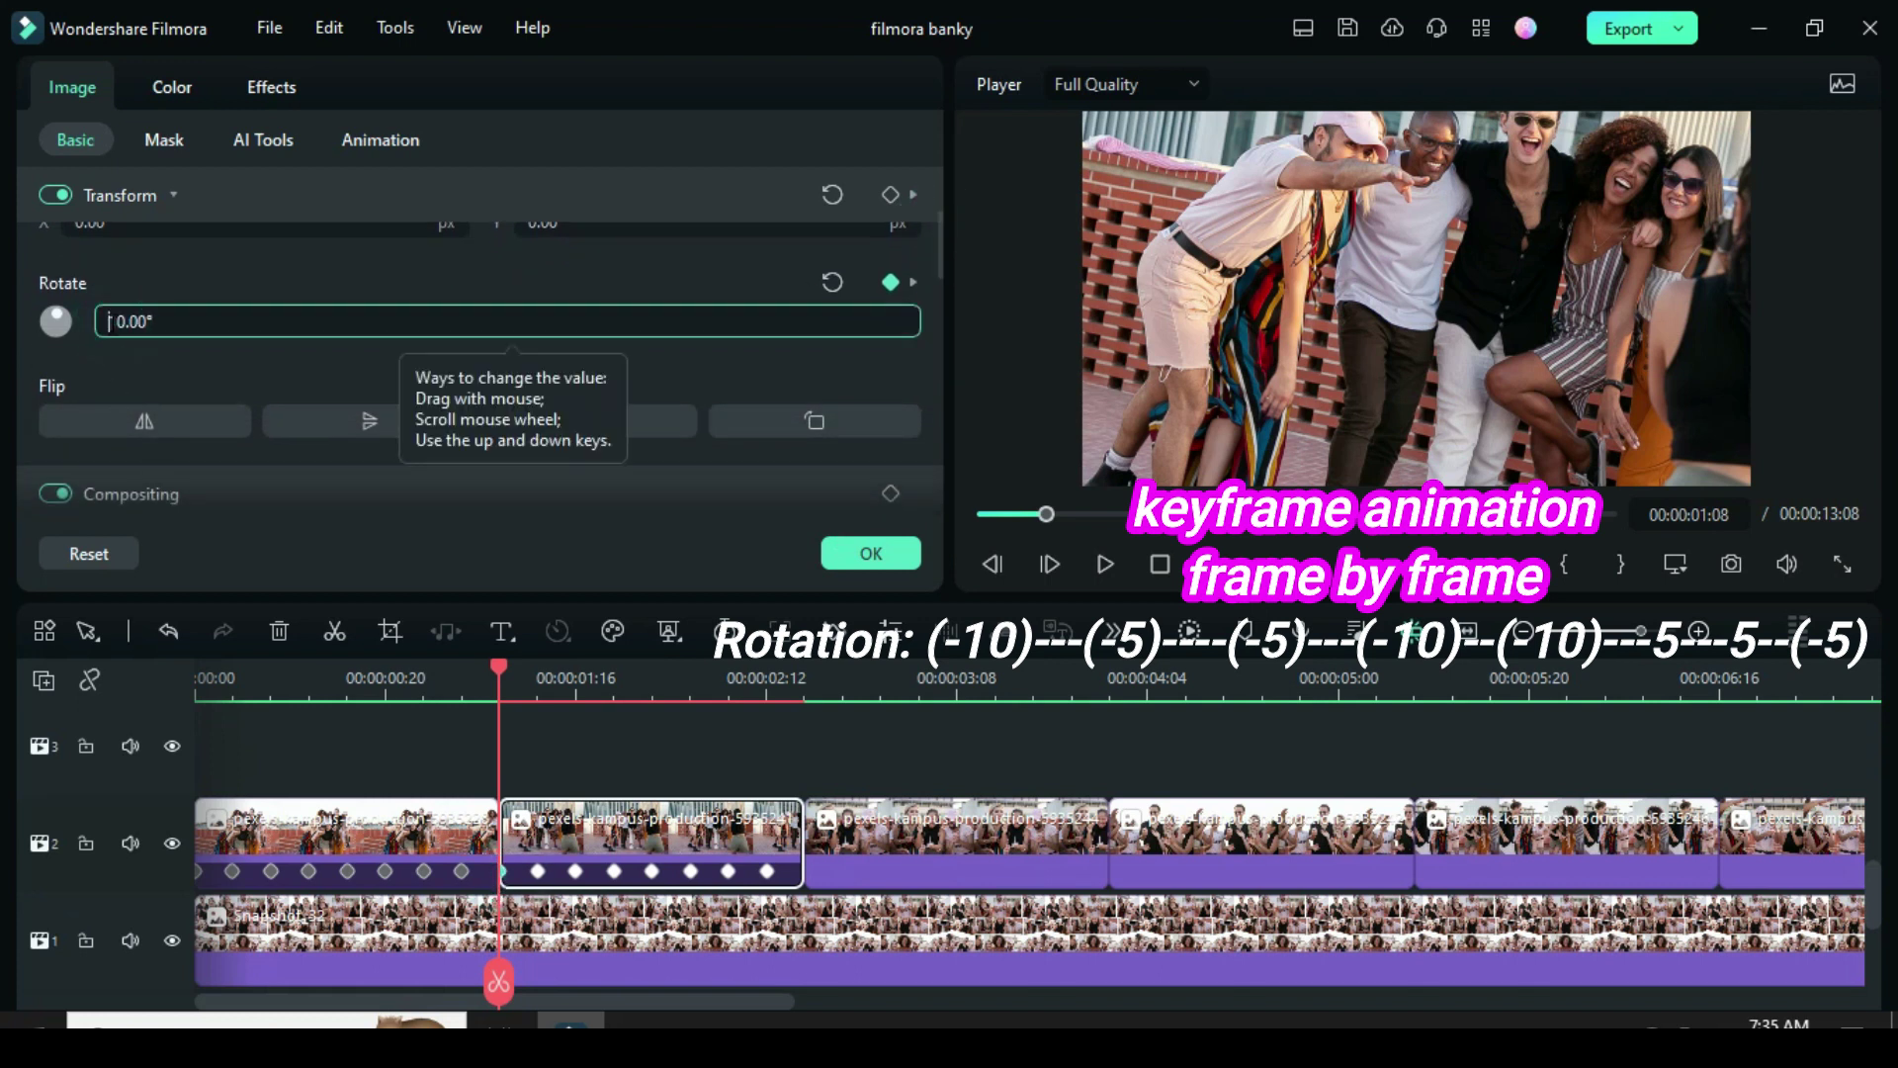
key("Return")
left_click(539, 871)
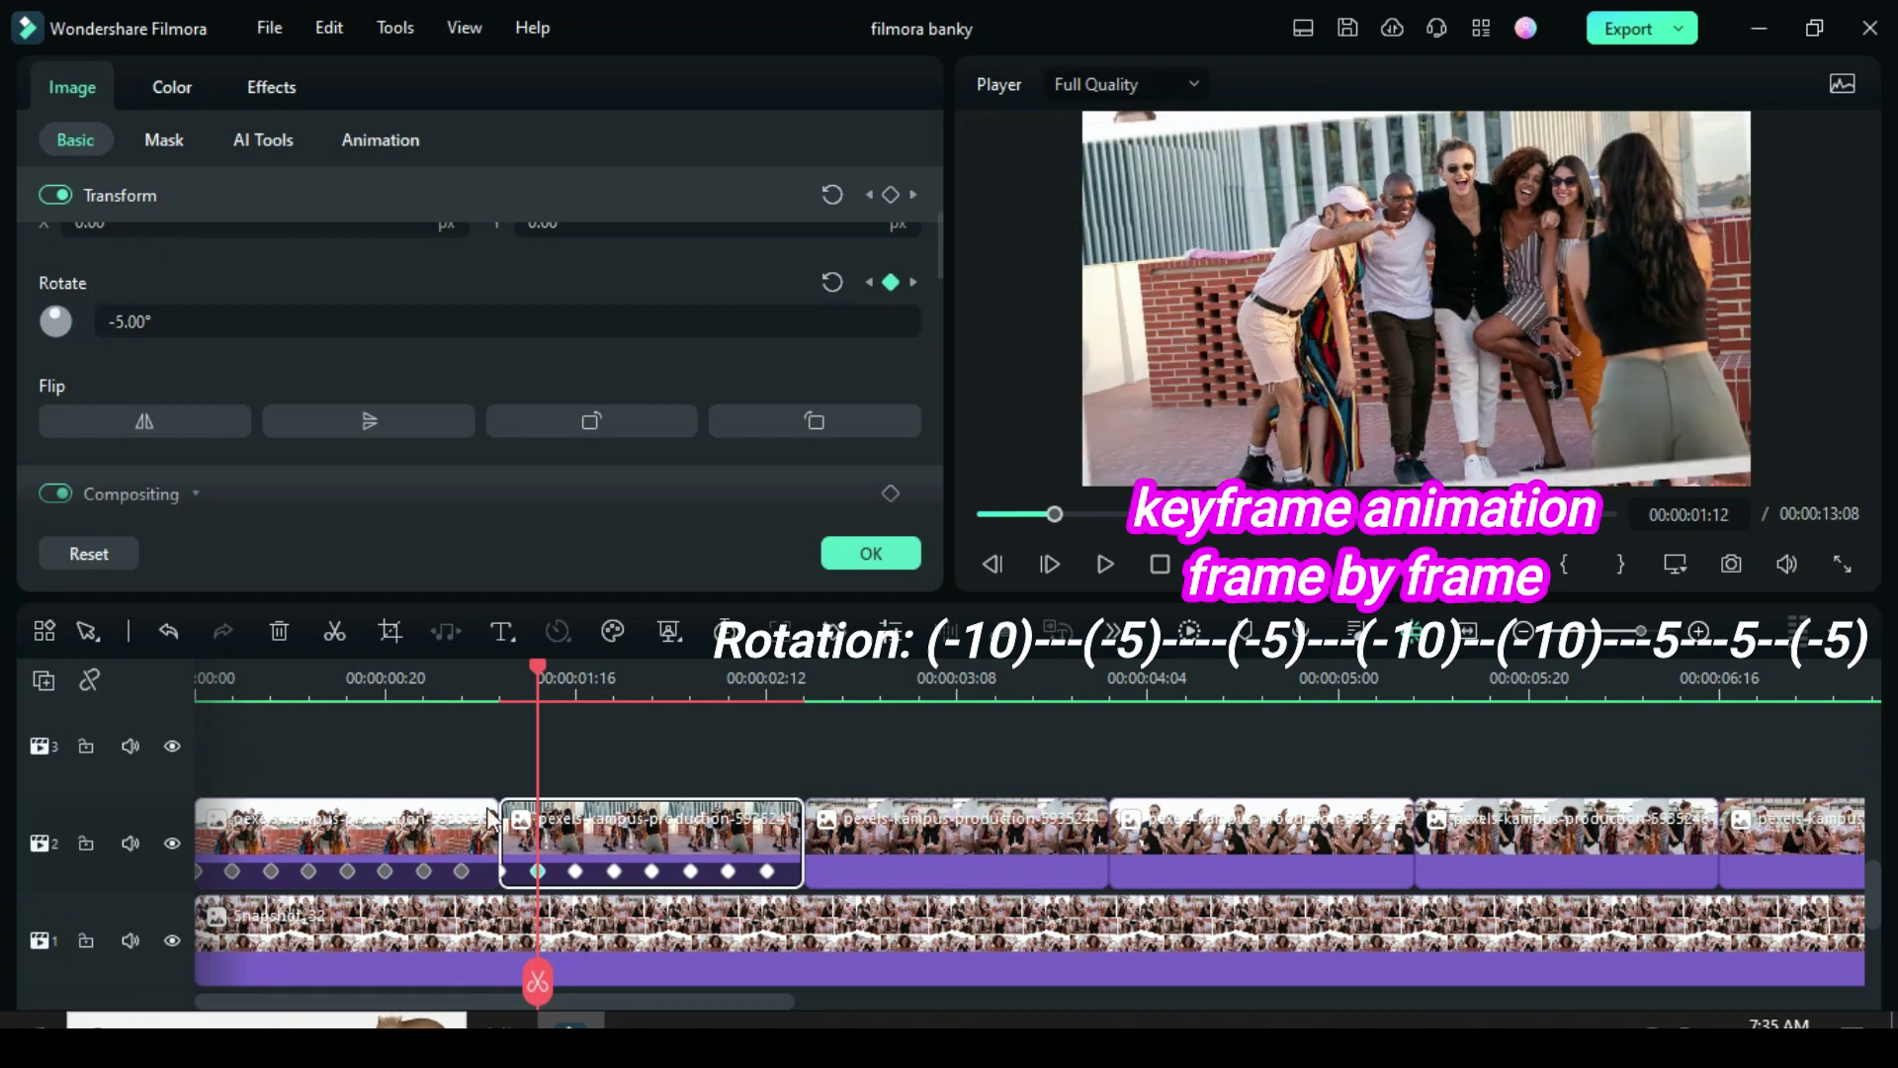
left_click(133, 323)
left_click(191, 274)
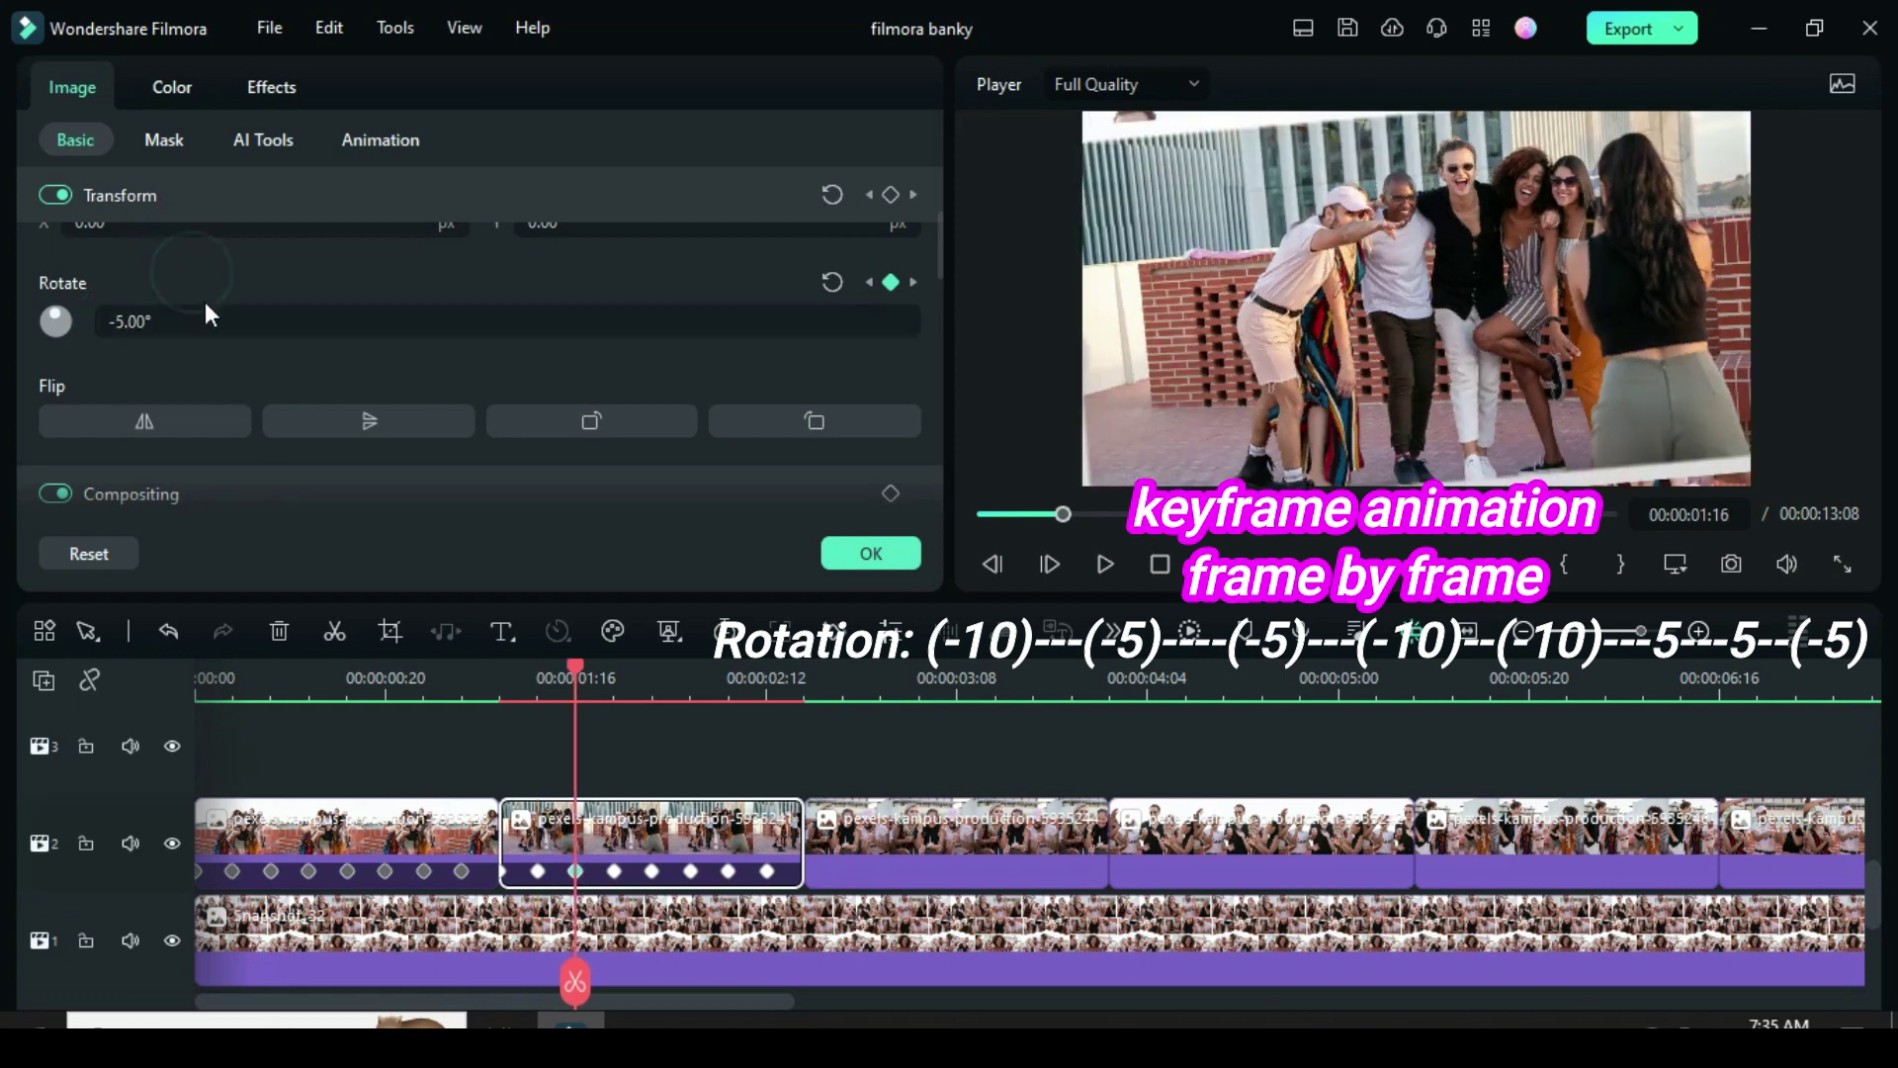
left_click(614, 871)
type("-")
left_click(161, 267)
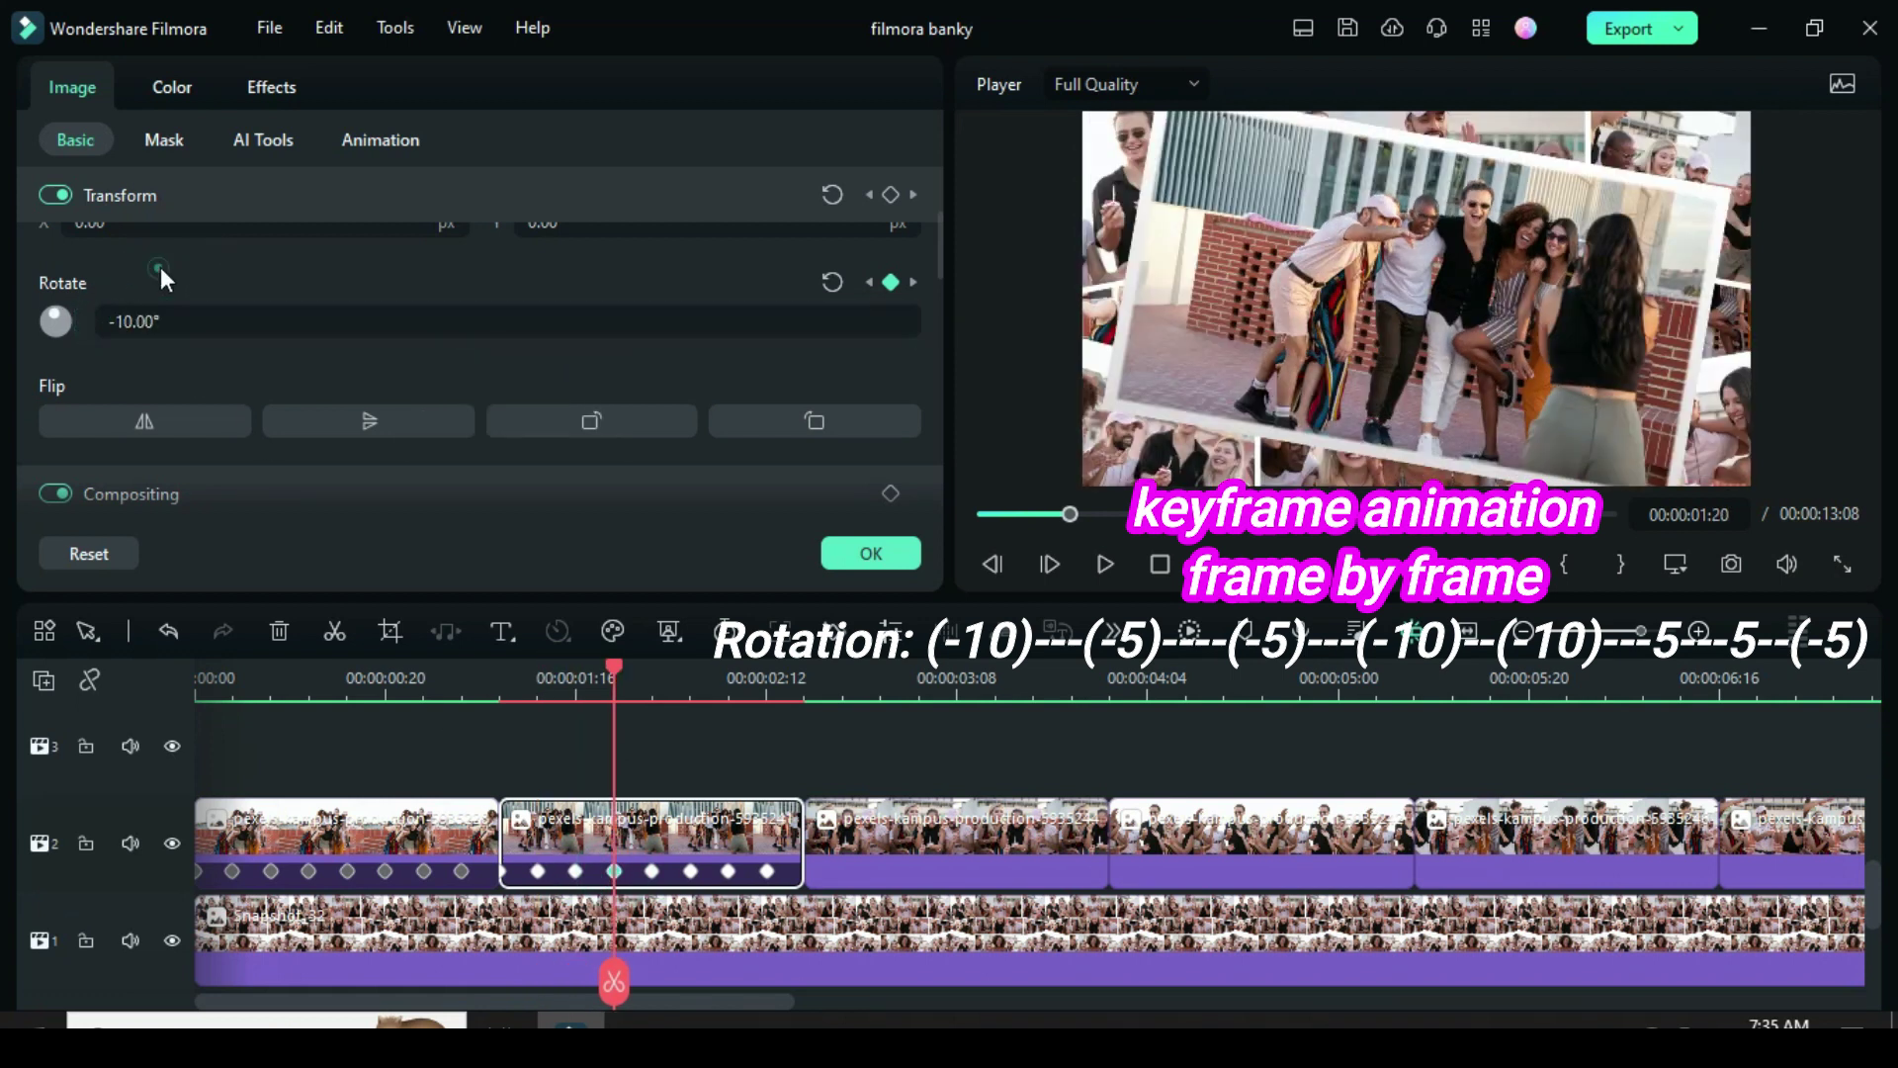
left_click(146, 320)
type("-")
left_click(174, 281)
Set the remaining two rotation keyframes to 5° and -5°.
left_click(689, 871)
left_click(123, 322)
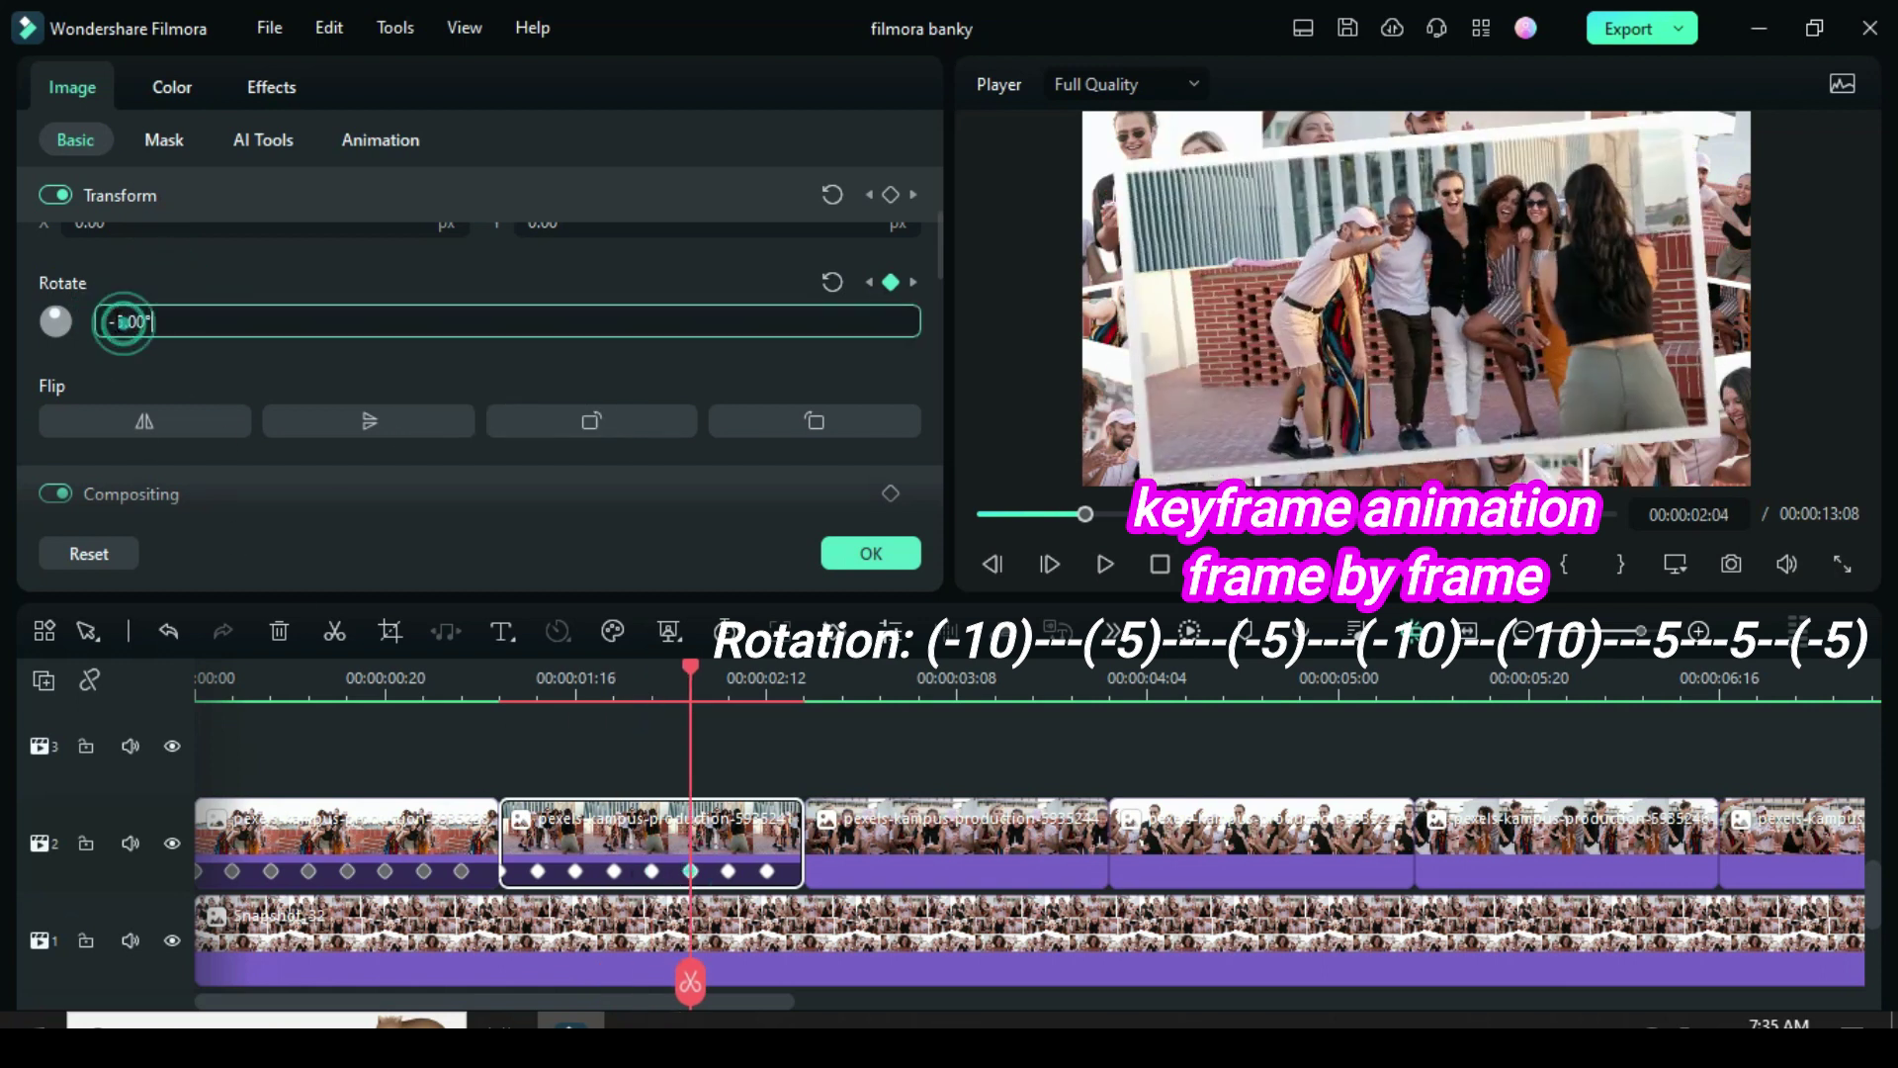
key("BackSpace")
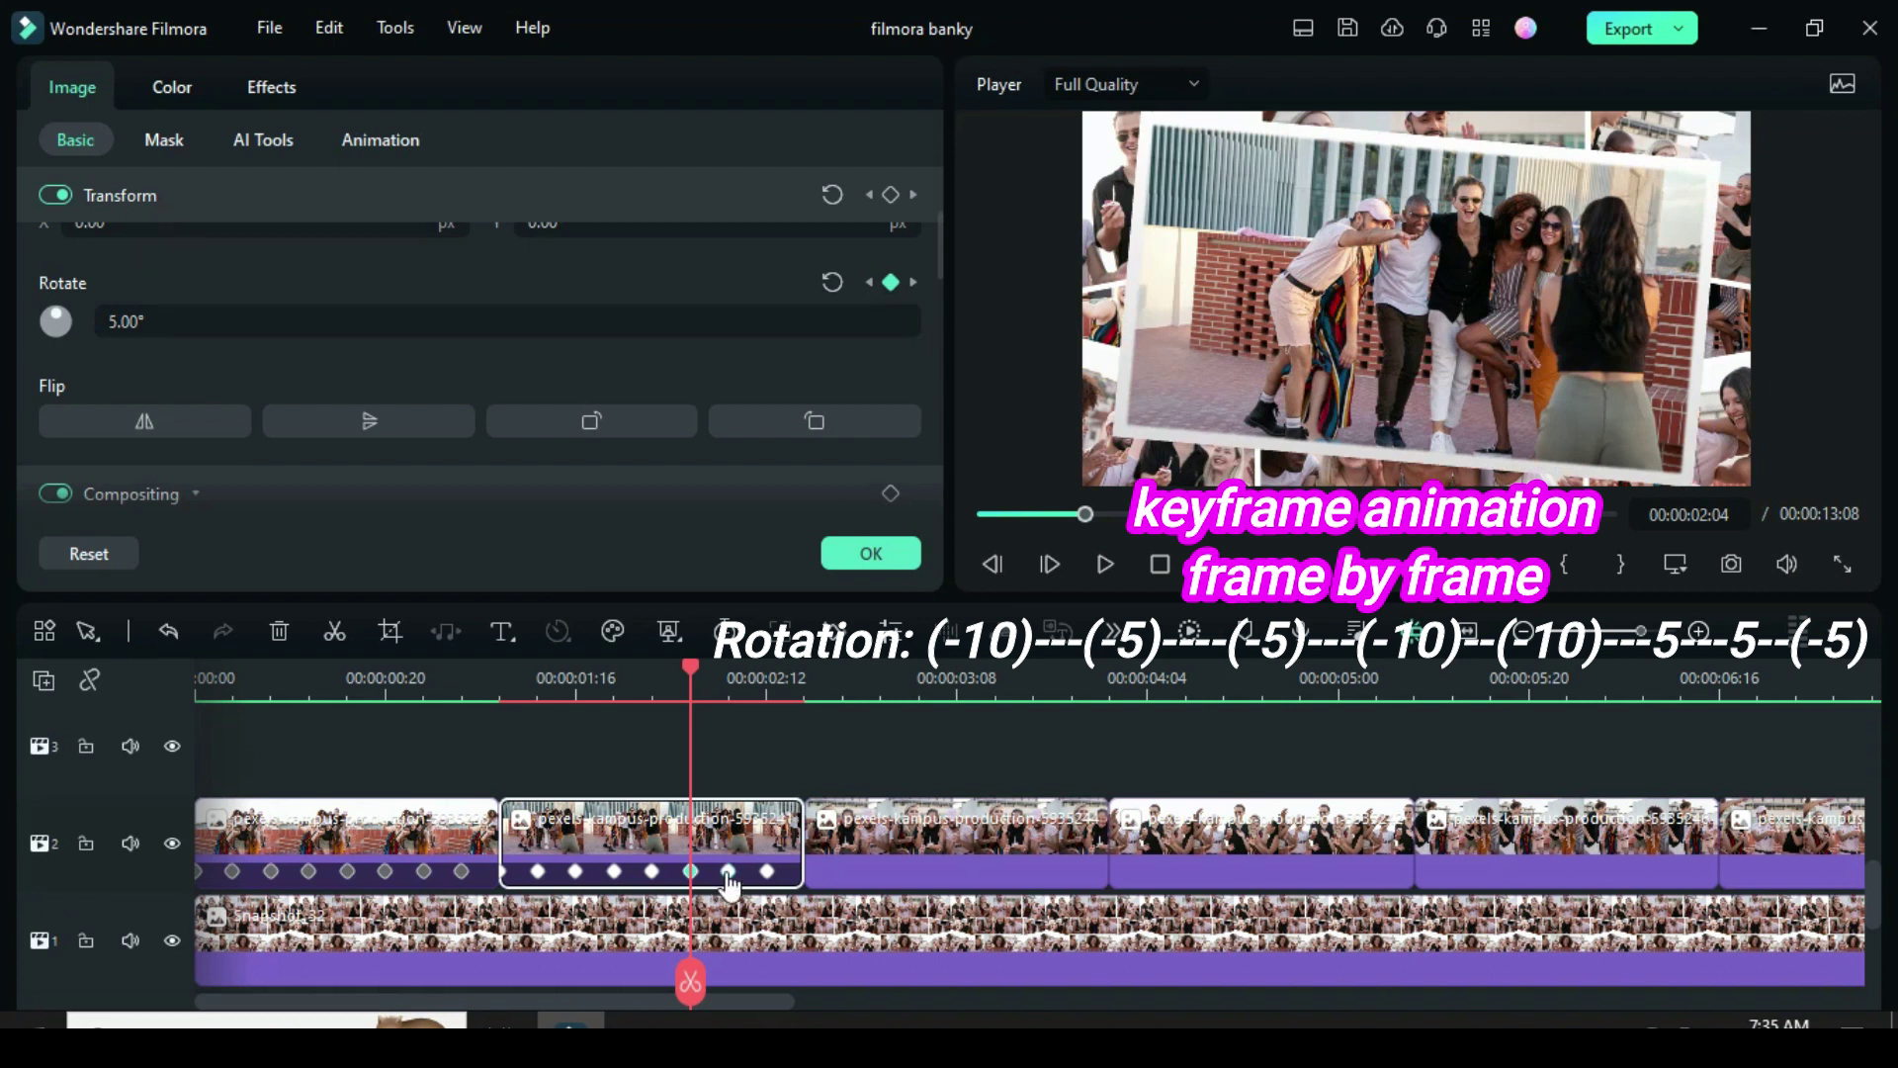
left_click(728, 871)
key("Return")
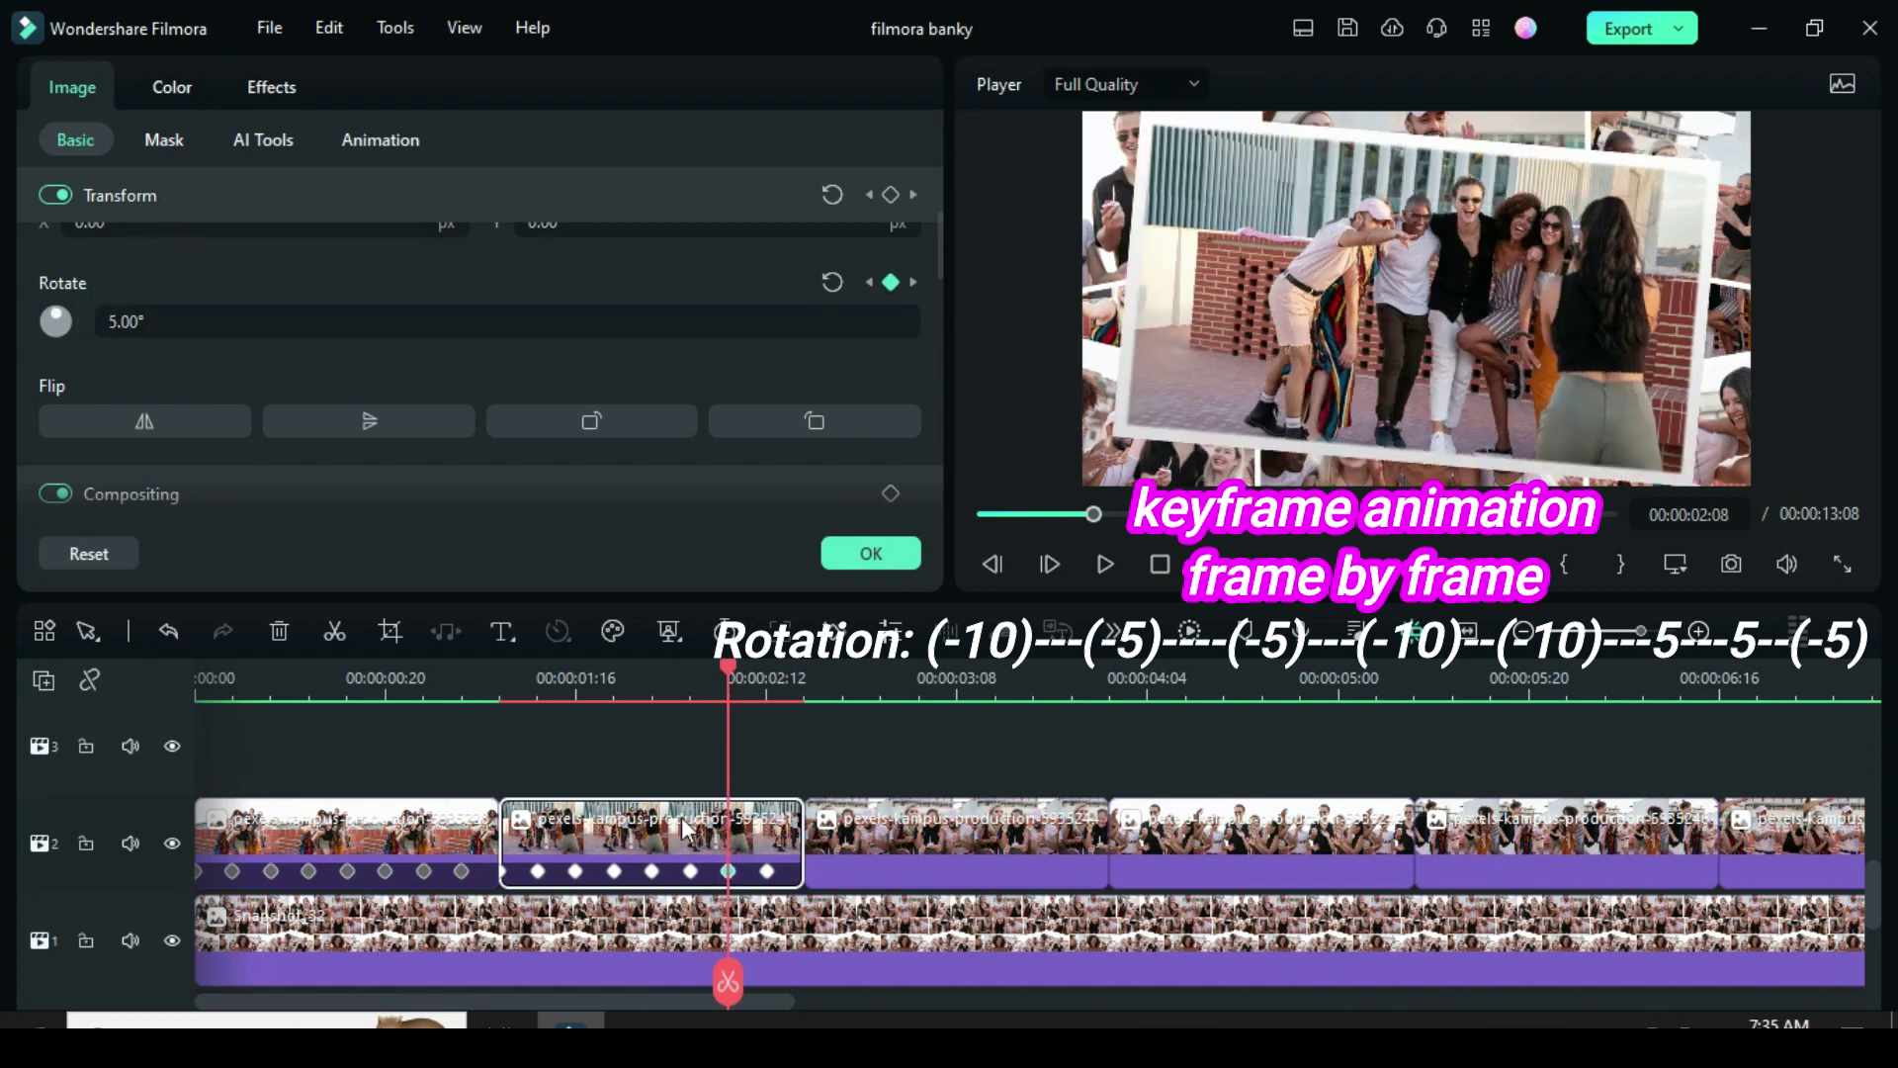
left_click(138, 324)
type("-")
left_click(185, 273)
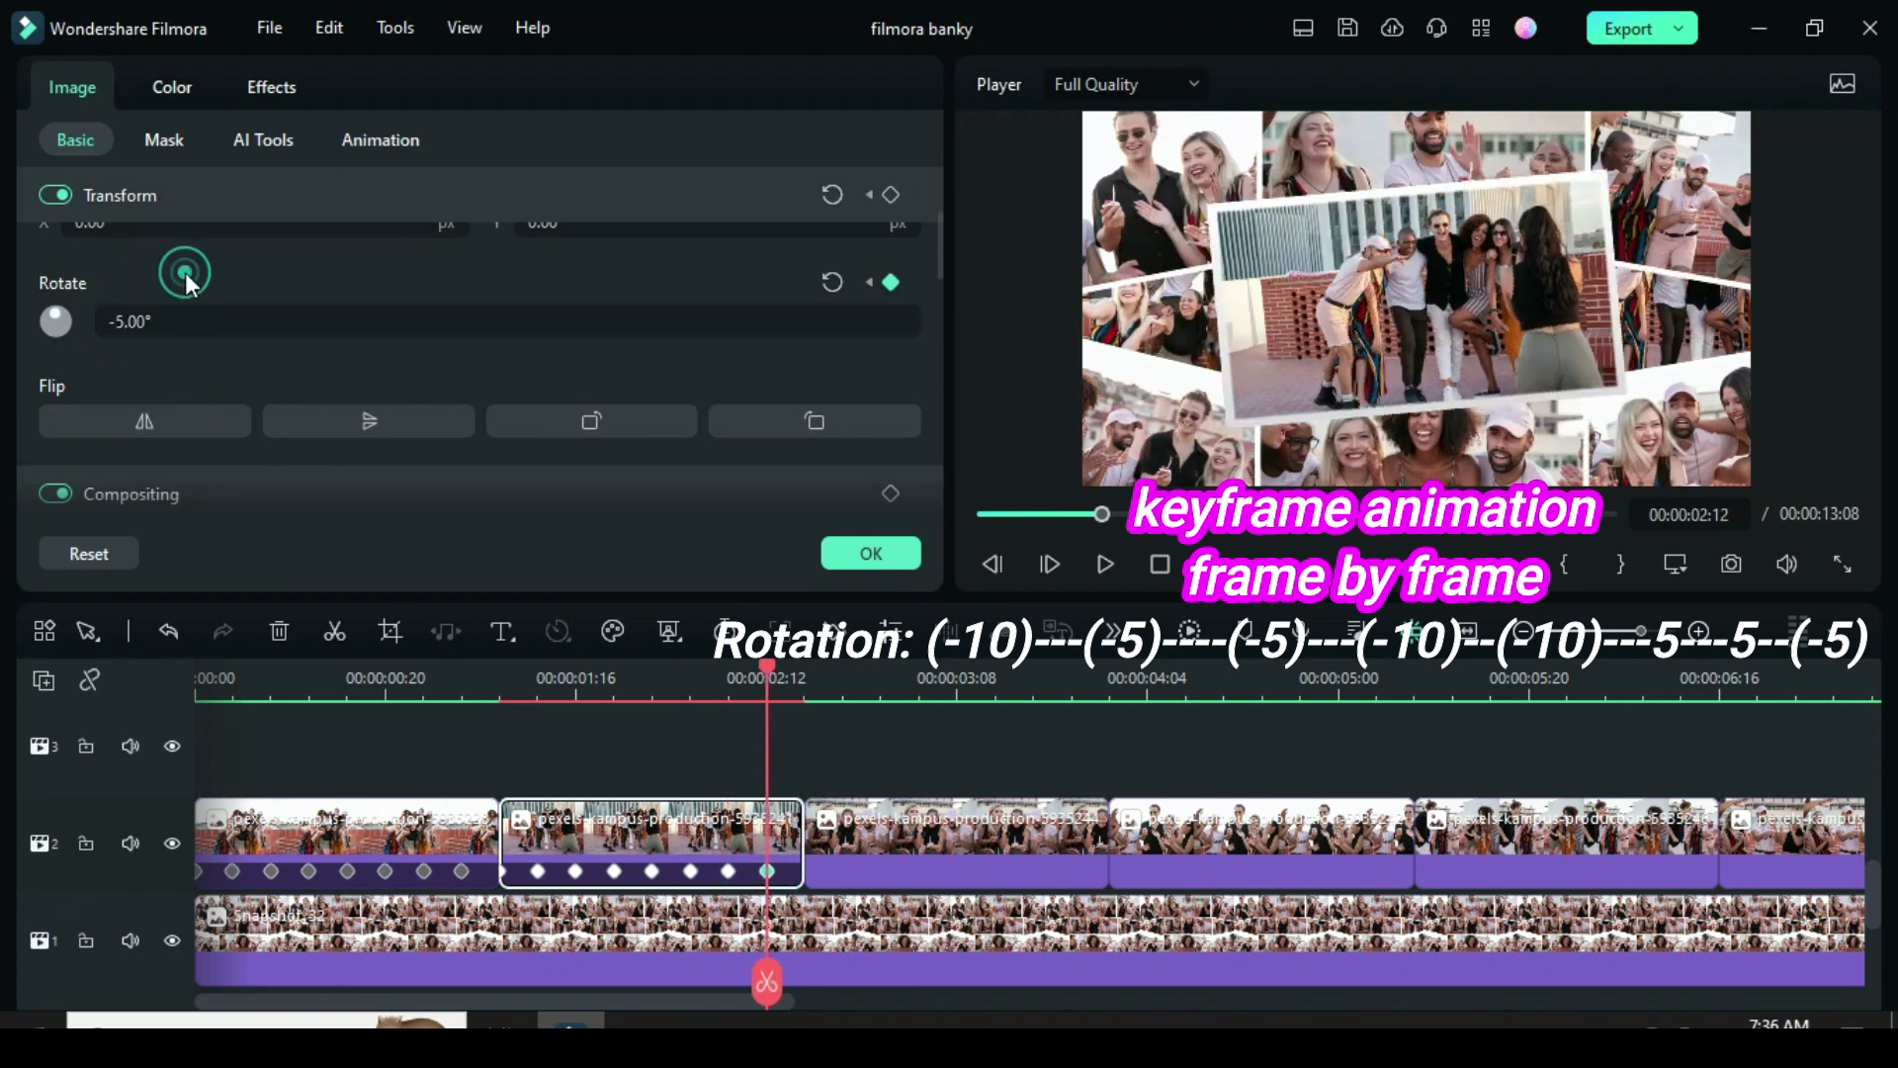
Play the reversed tilt from the start, then fit all pictures into the timeline view.
left_click(976, 513)
key("space")
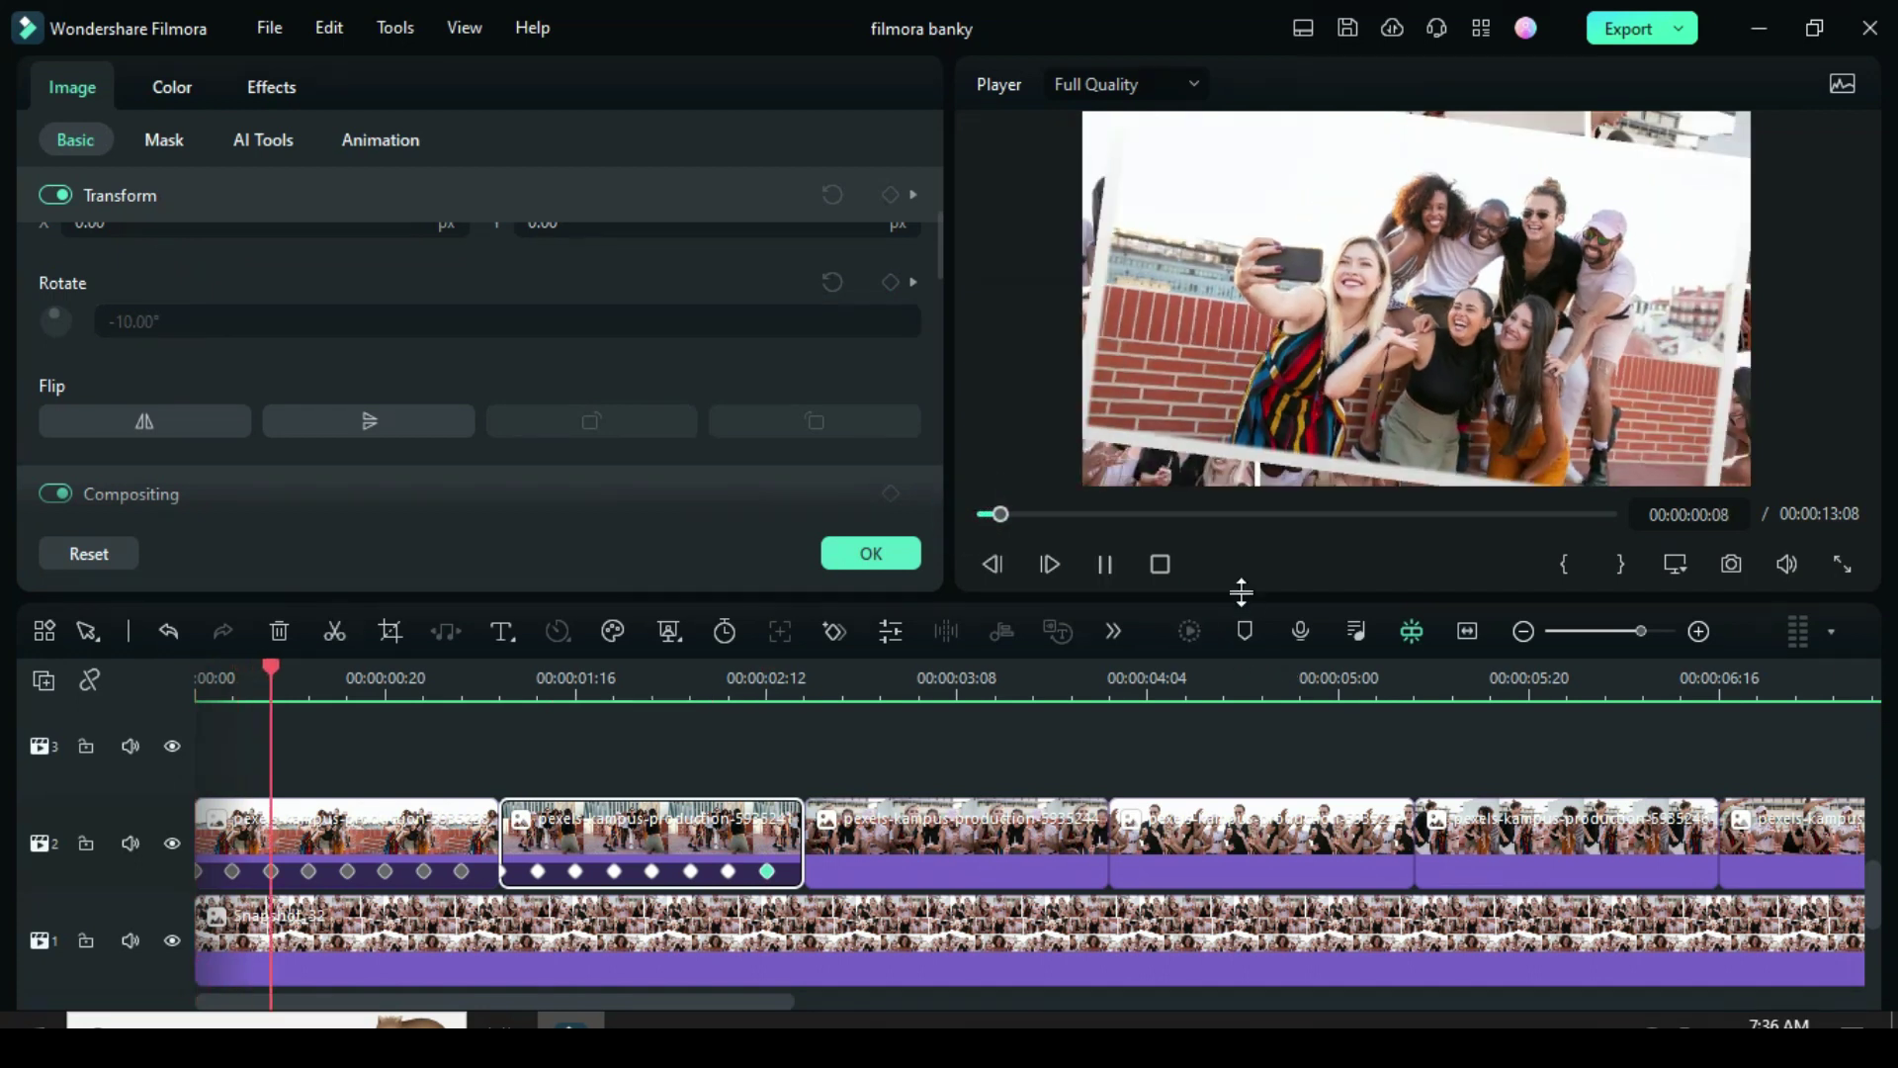
key("space")
left_click_drag(903, 666, 198, 665)
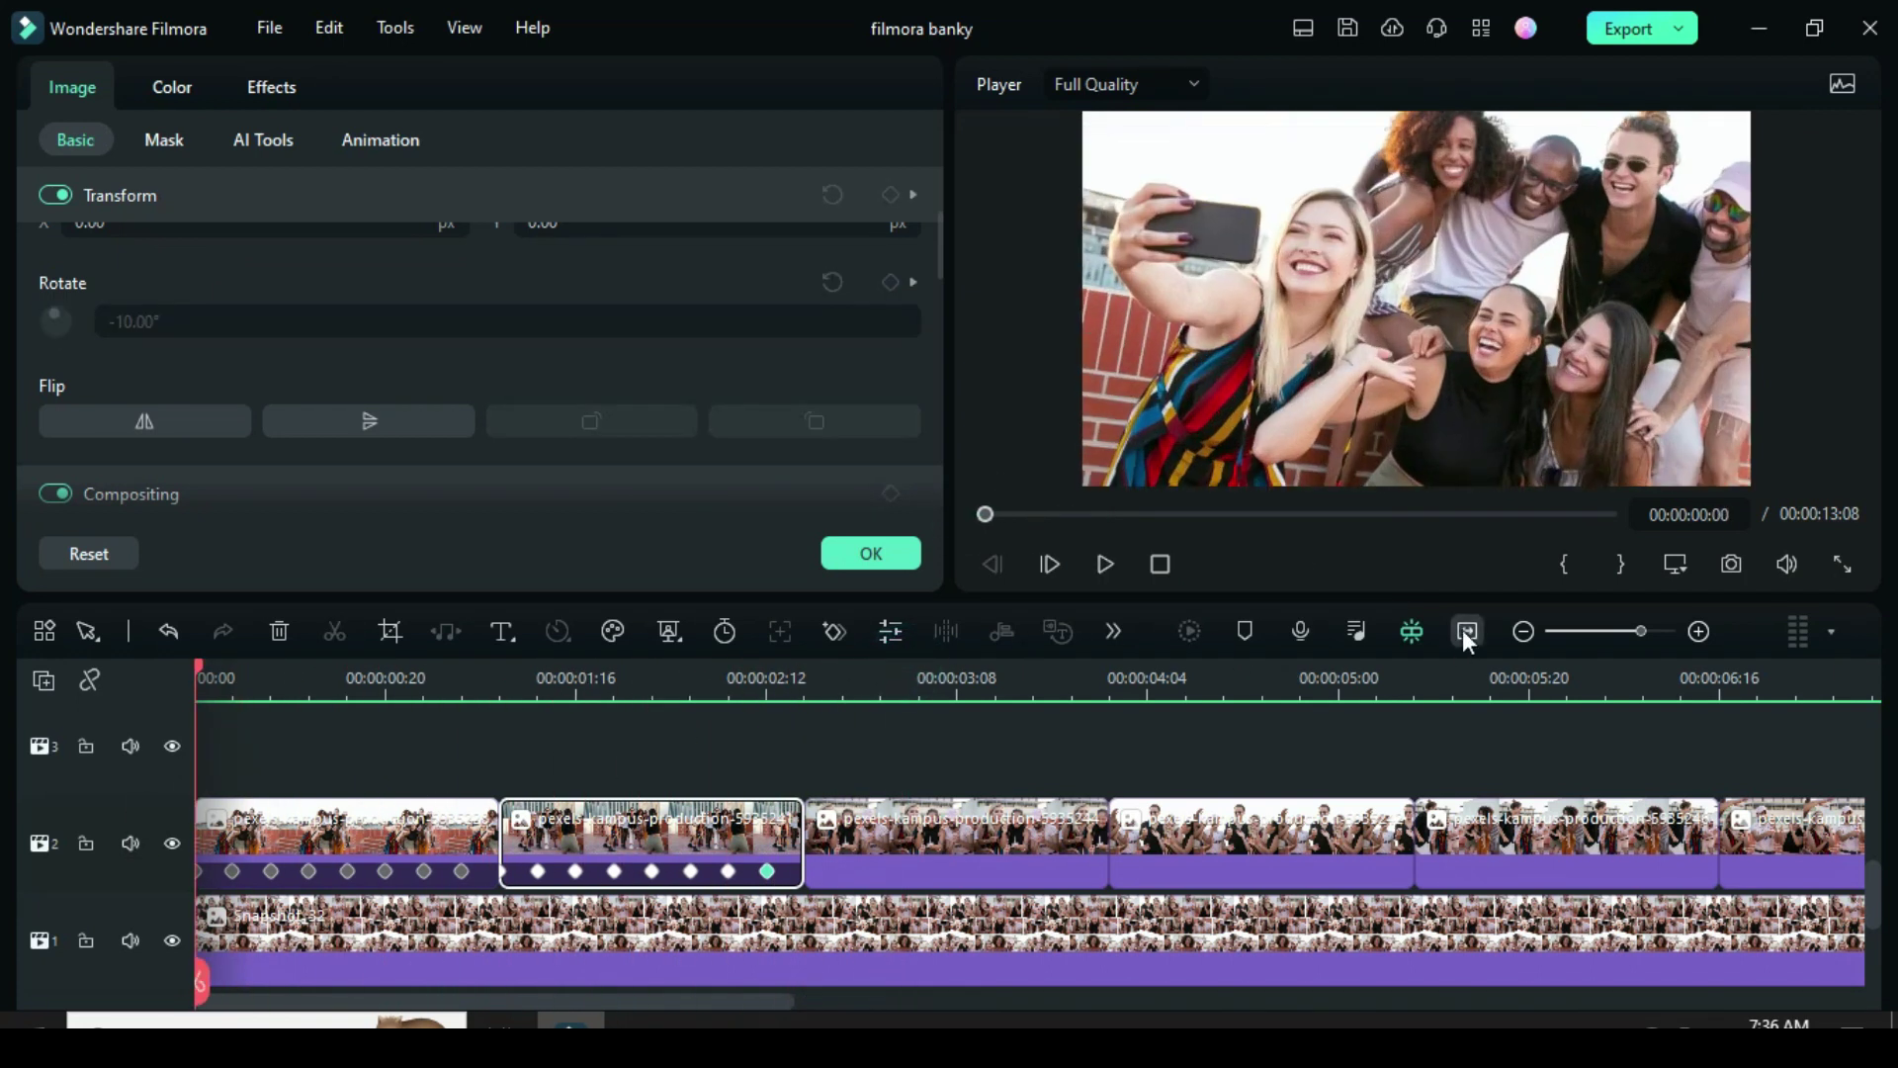
left_click(1467, 631)
Paste the first picture's animation onto pictures 3, 5, 7 and 9.
right_click(306, 829)
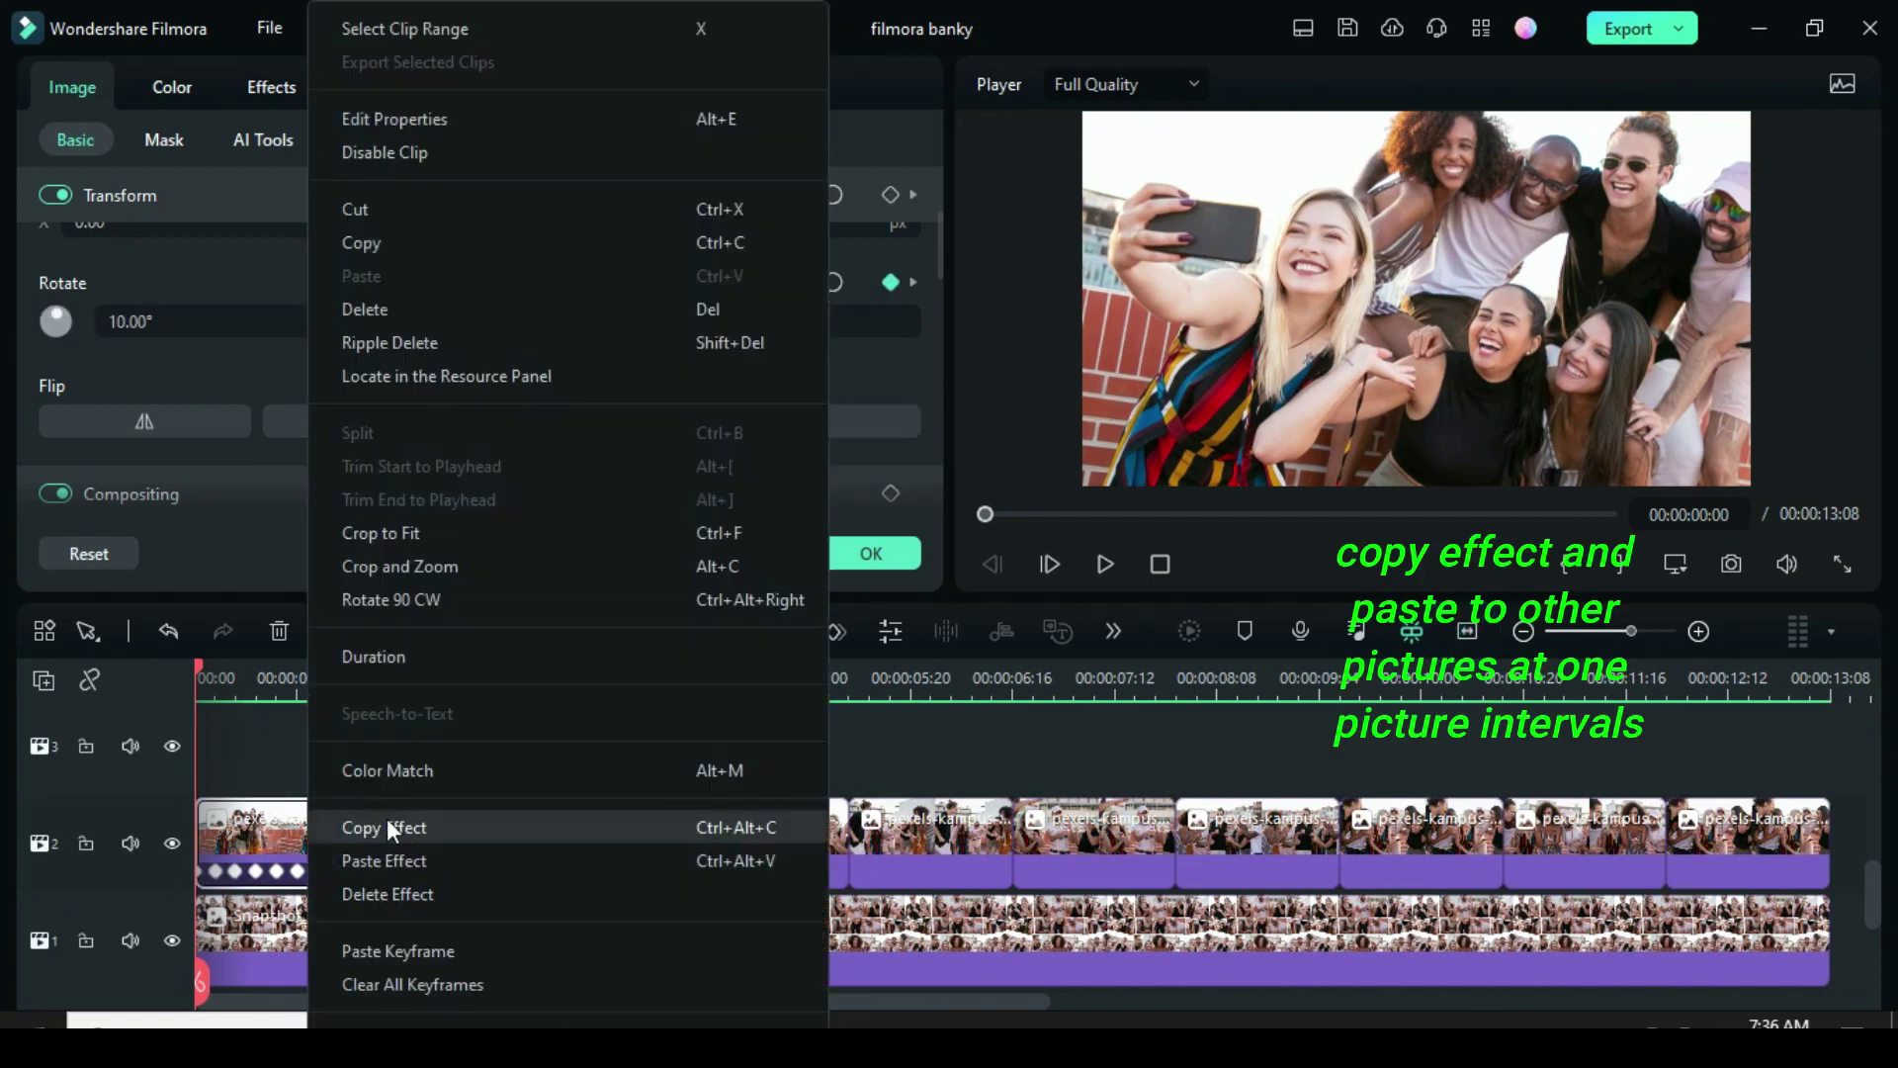
left_click(388, 822)
left_click(617, 850)
right_click(616, 850)
left_click(698, 866)
right_click(890, 847)
left_click(911, 860)
right_click(1232, 829)
left_click(1286, 860)
right_click(1544, 830)
left_click(1497, 854)
Paste the second picture's reversed animation onto pictures 4, 6, 8 and 10.
right_click(424, 813)
left_click(673, 832)
right_click(741, 836)
left_click(843, 860)
right_click(1072, 840)
left_click(1133, 860)
right_click(1433, 838)
left_click(1475, 859)
right_click(1698, 840)
left_click(1496, 858)
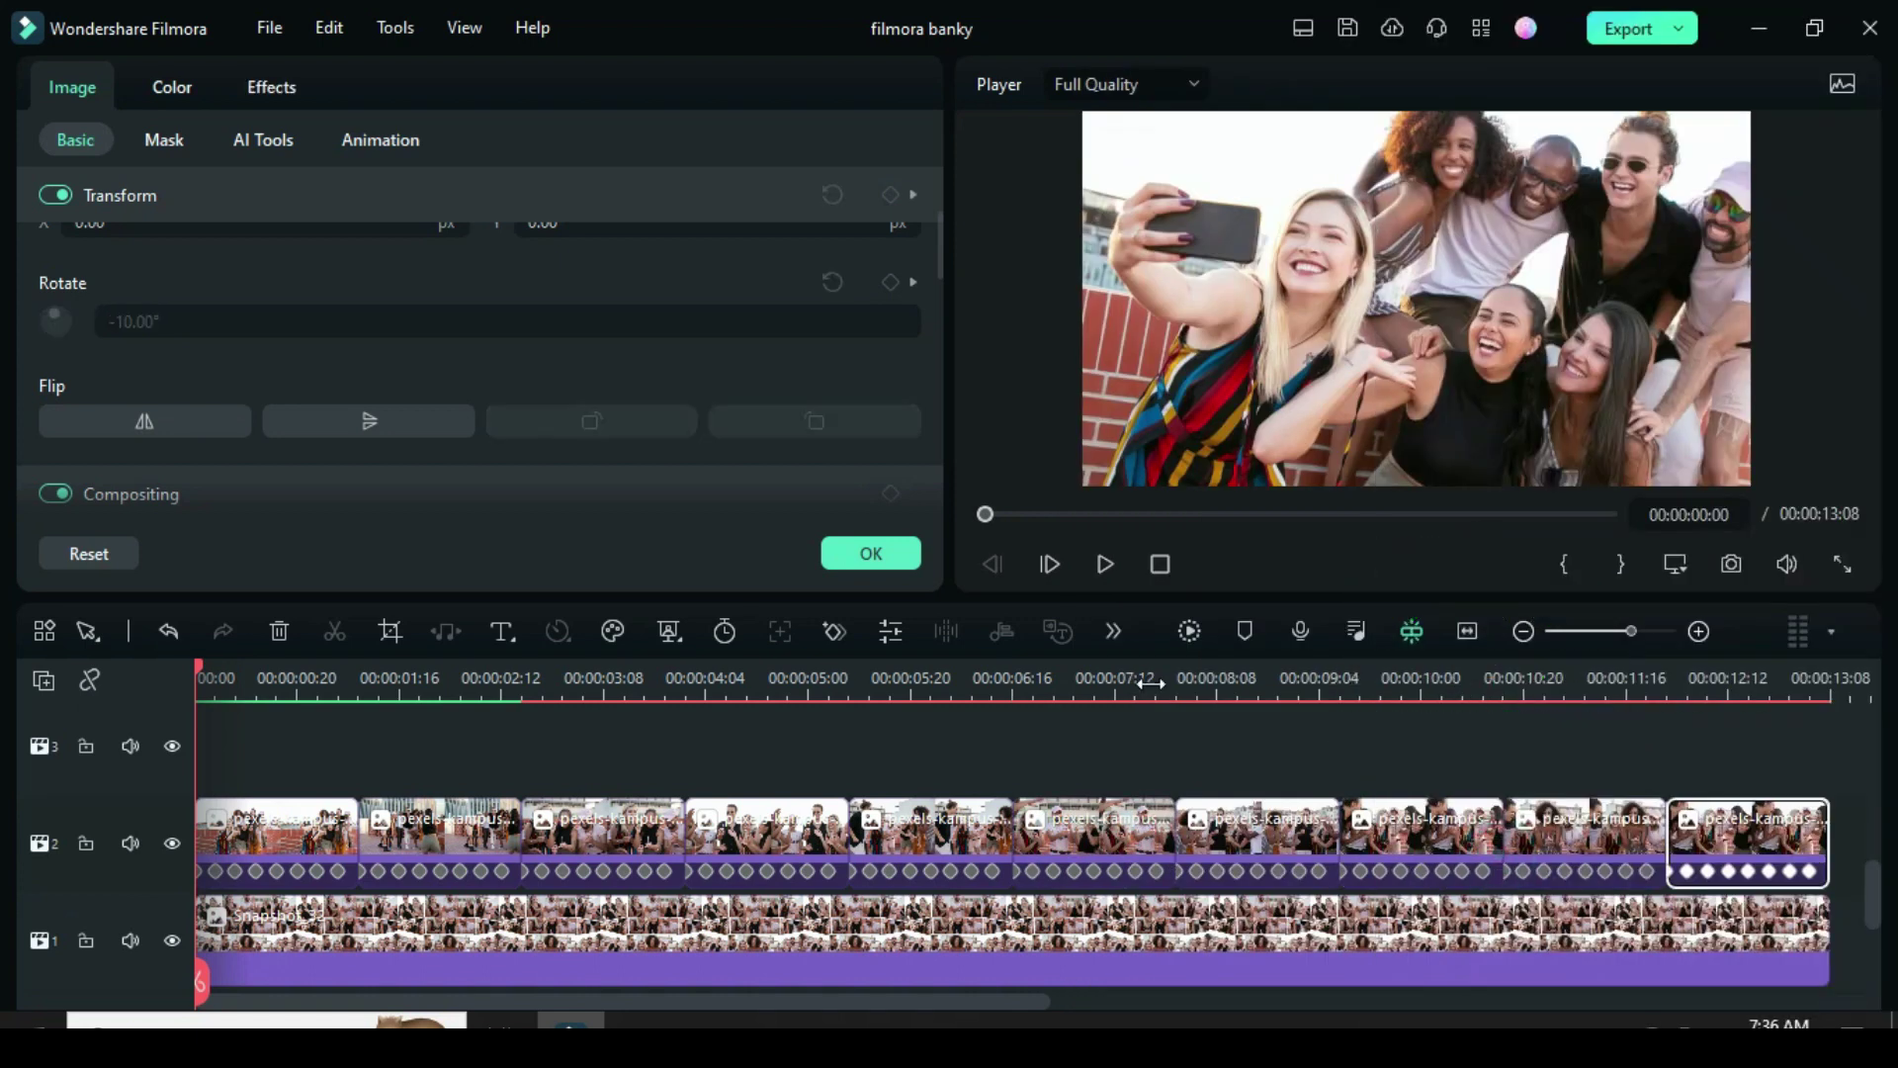
left_click(1189, 632)
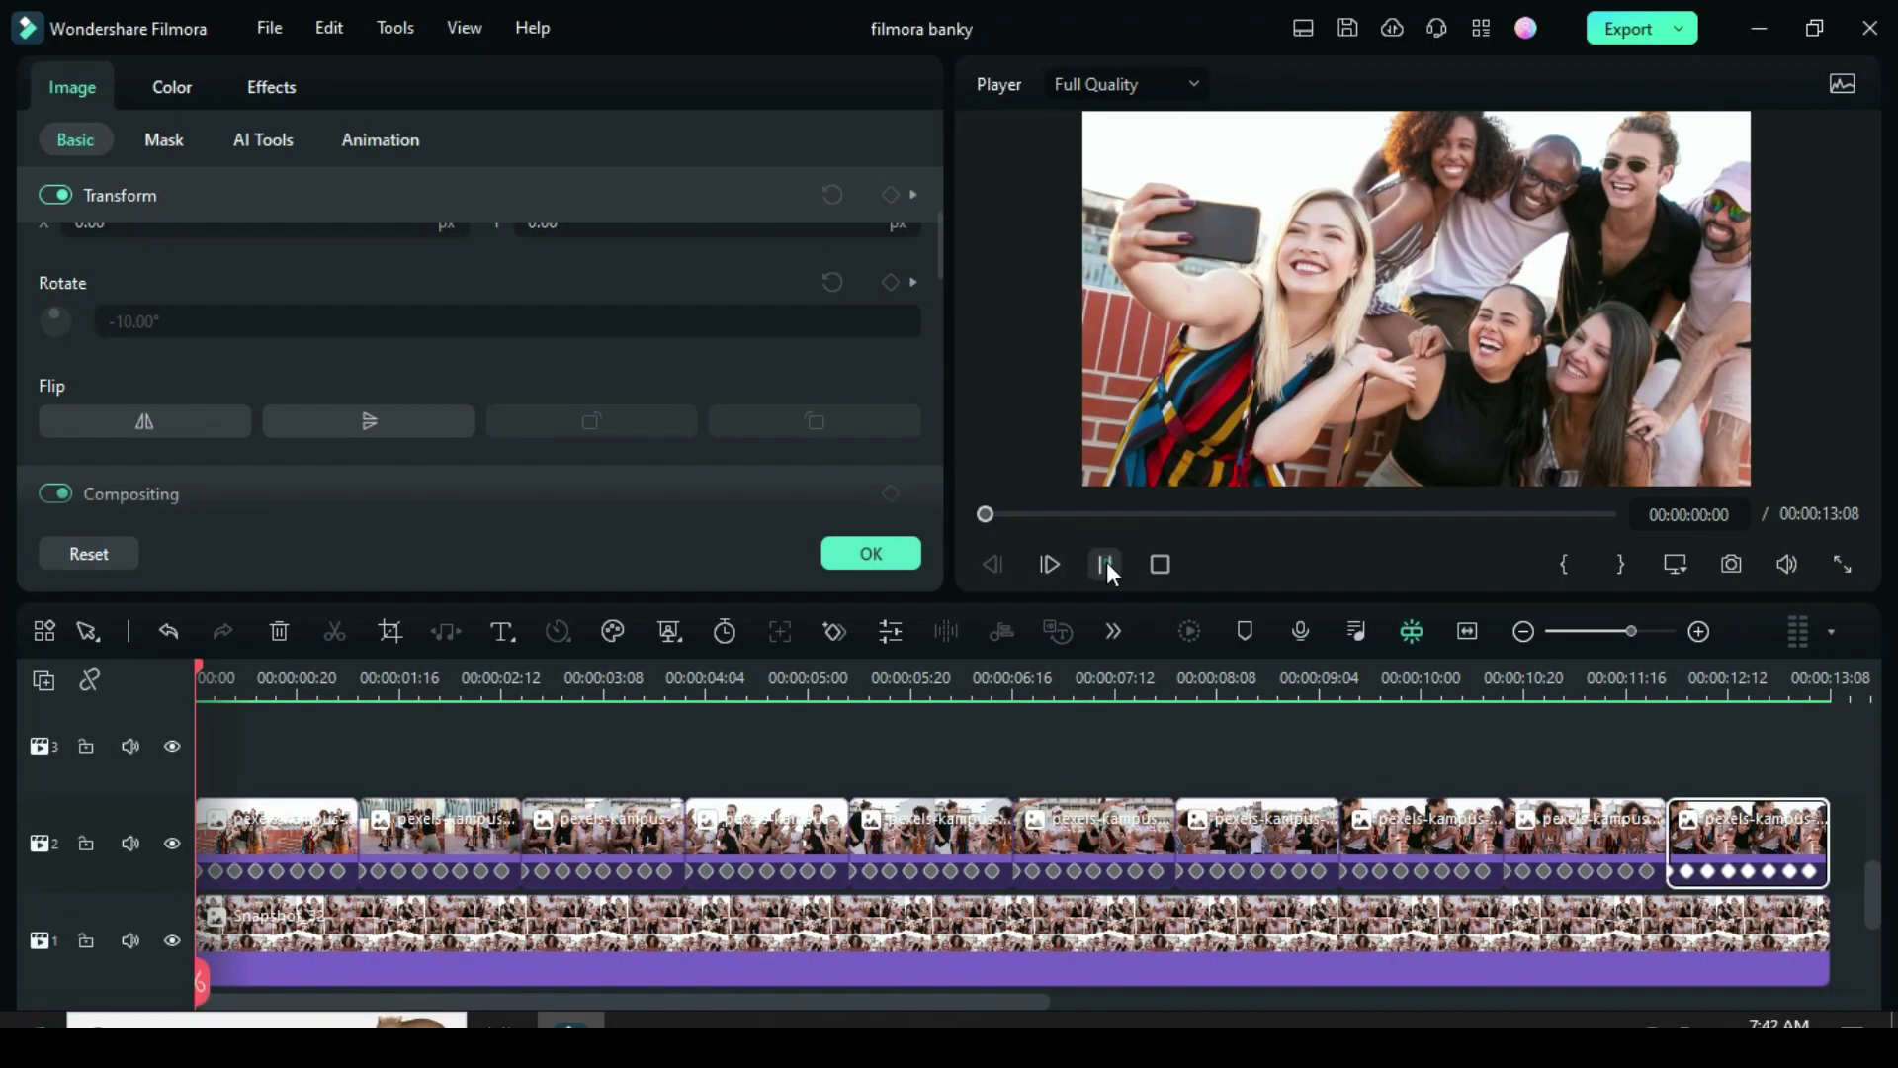
Watch the rendered collage play through to 13:08, then close the Image properties panel.
left_click(1105, 563)
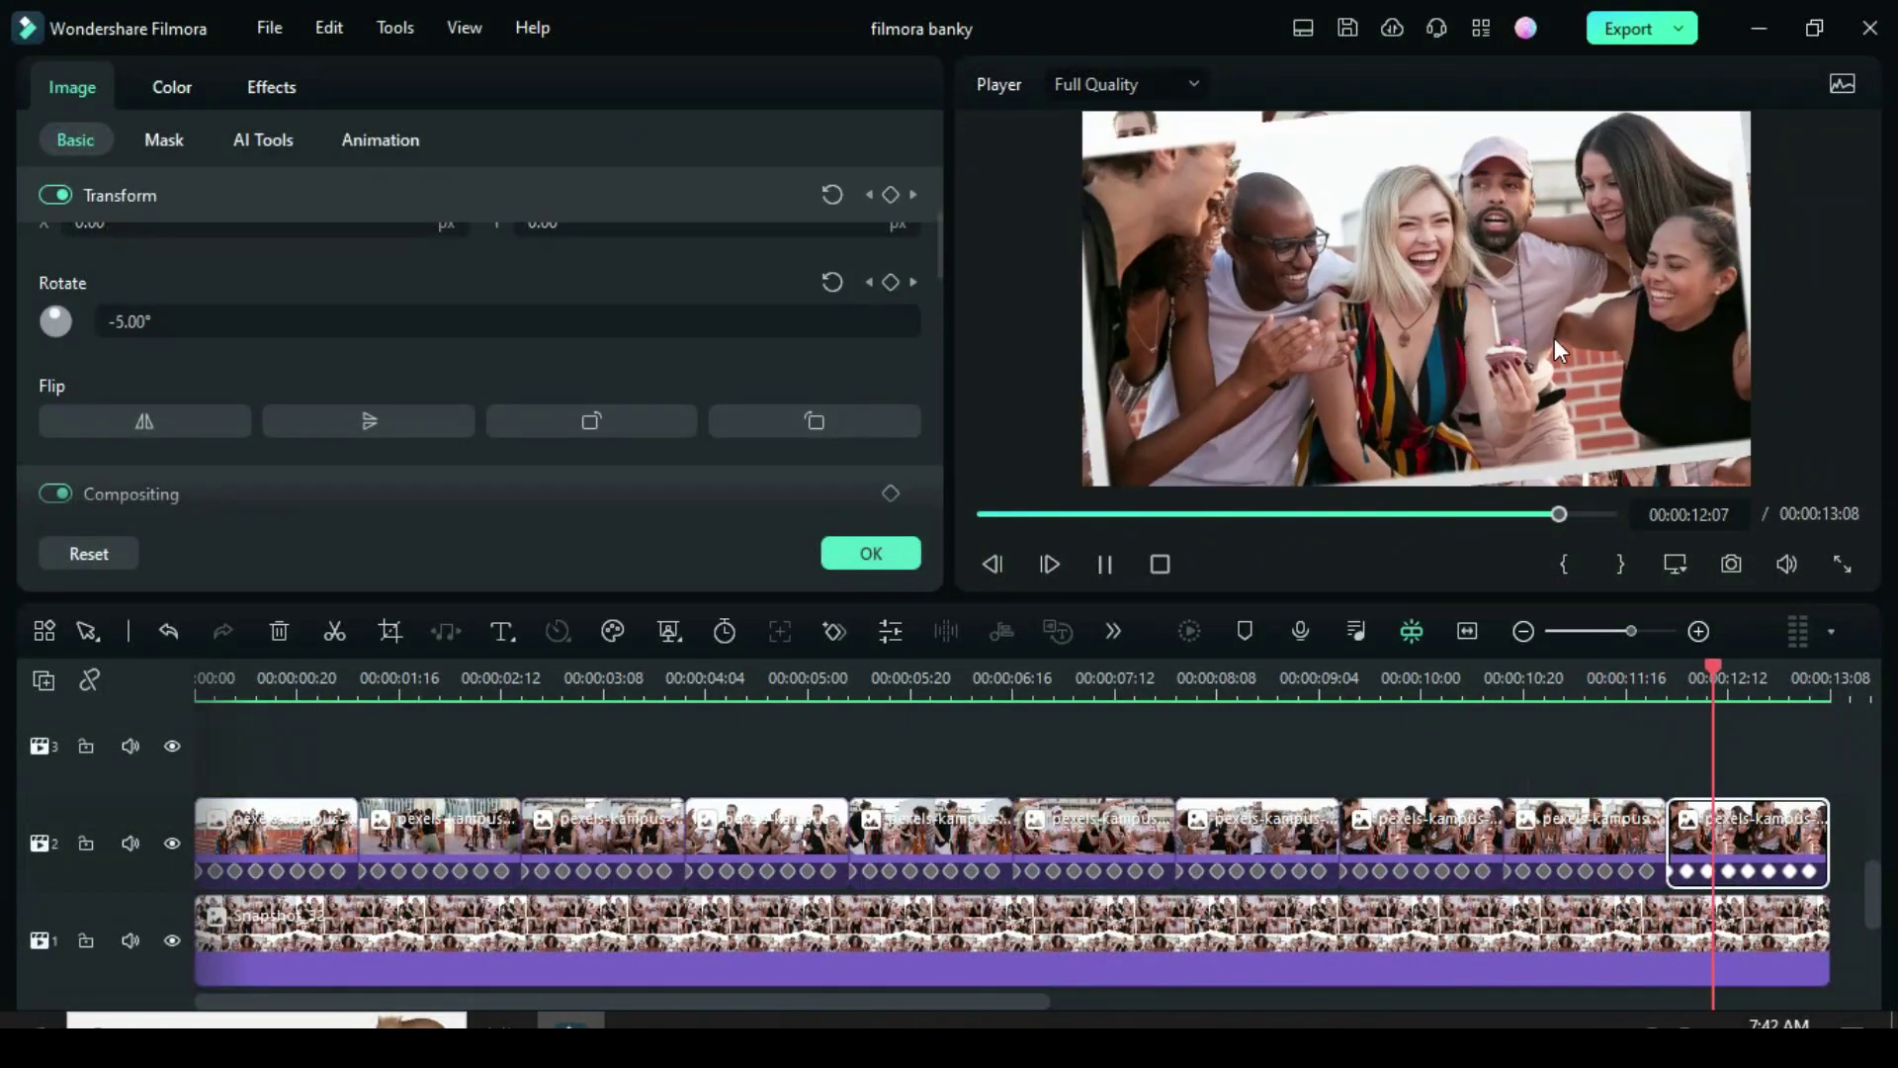
left_click(880, 551)
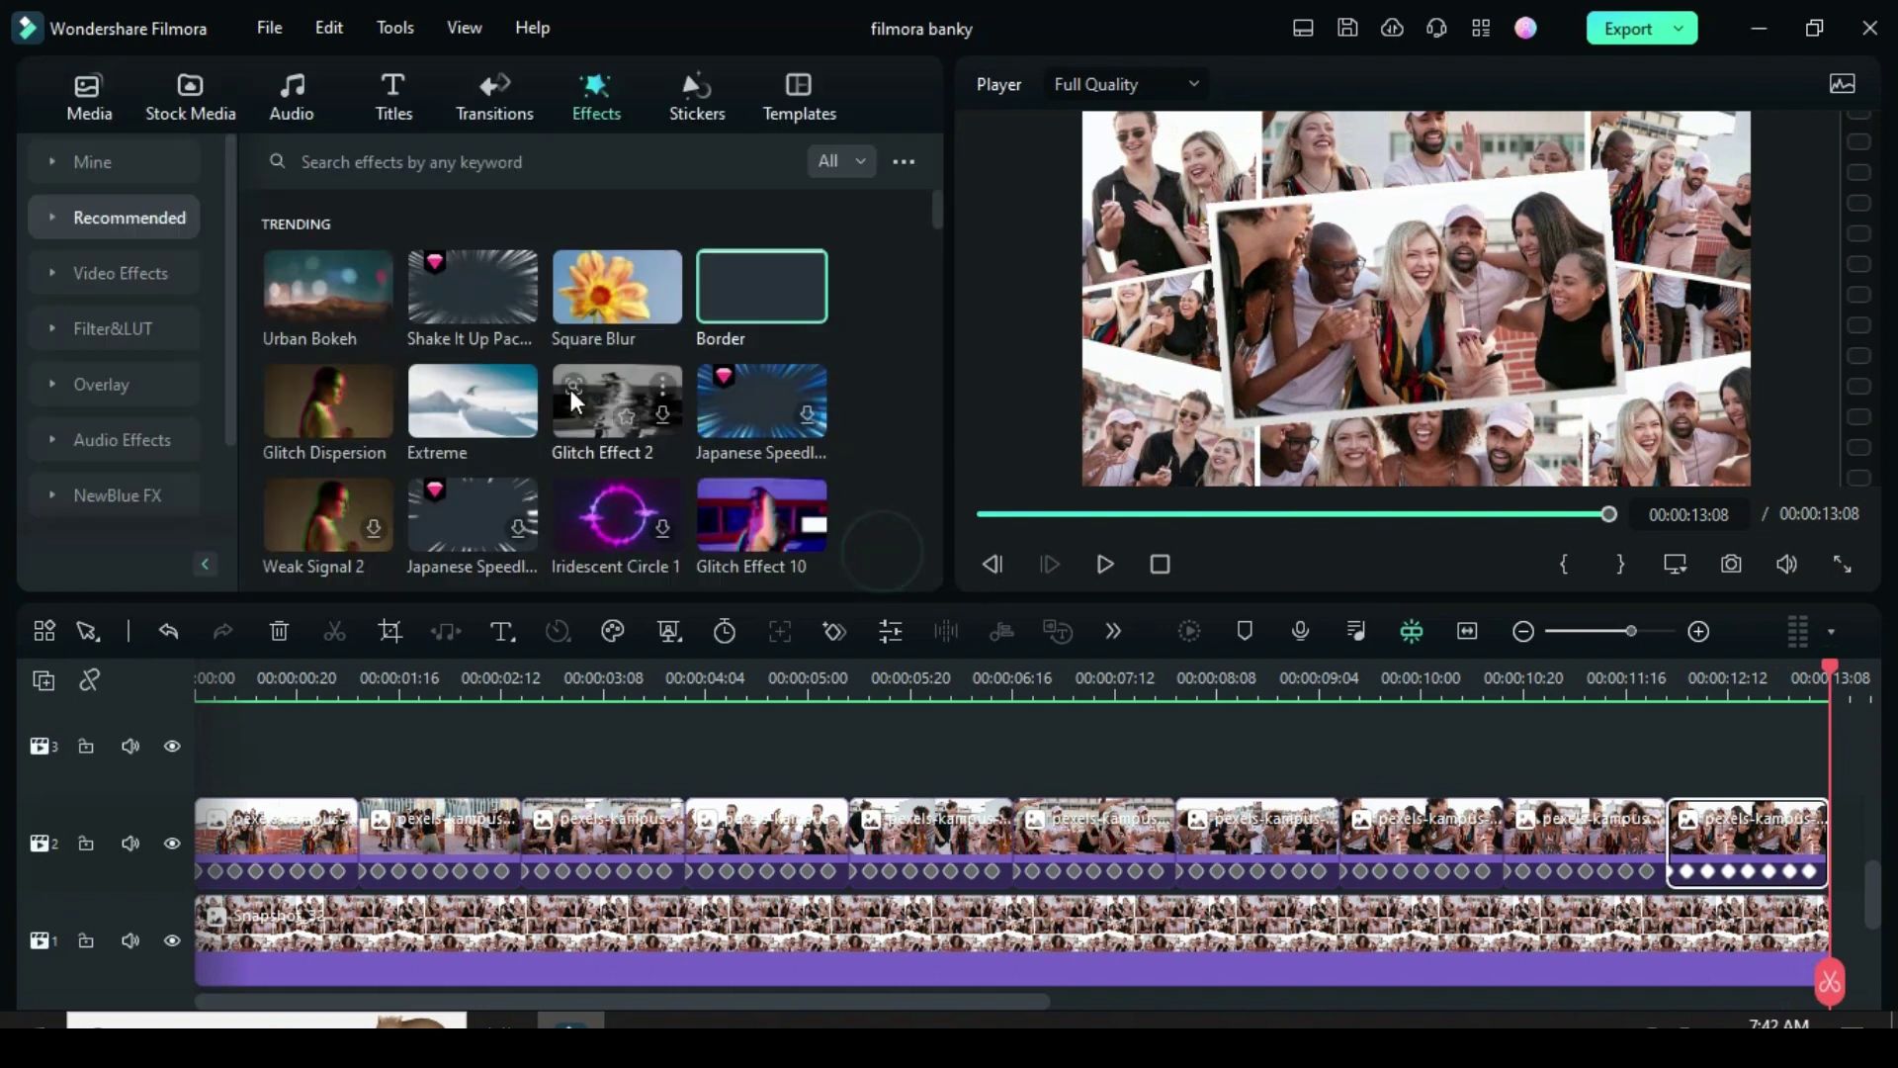
Apply the Ink Well effect to pictures 1, 3, 5, 7 and 9.
left_click(449, 160)
type("inkwell")
key("Return")
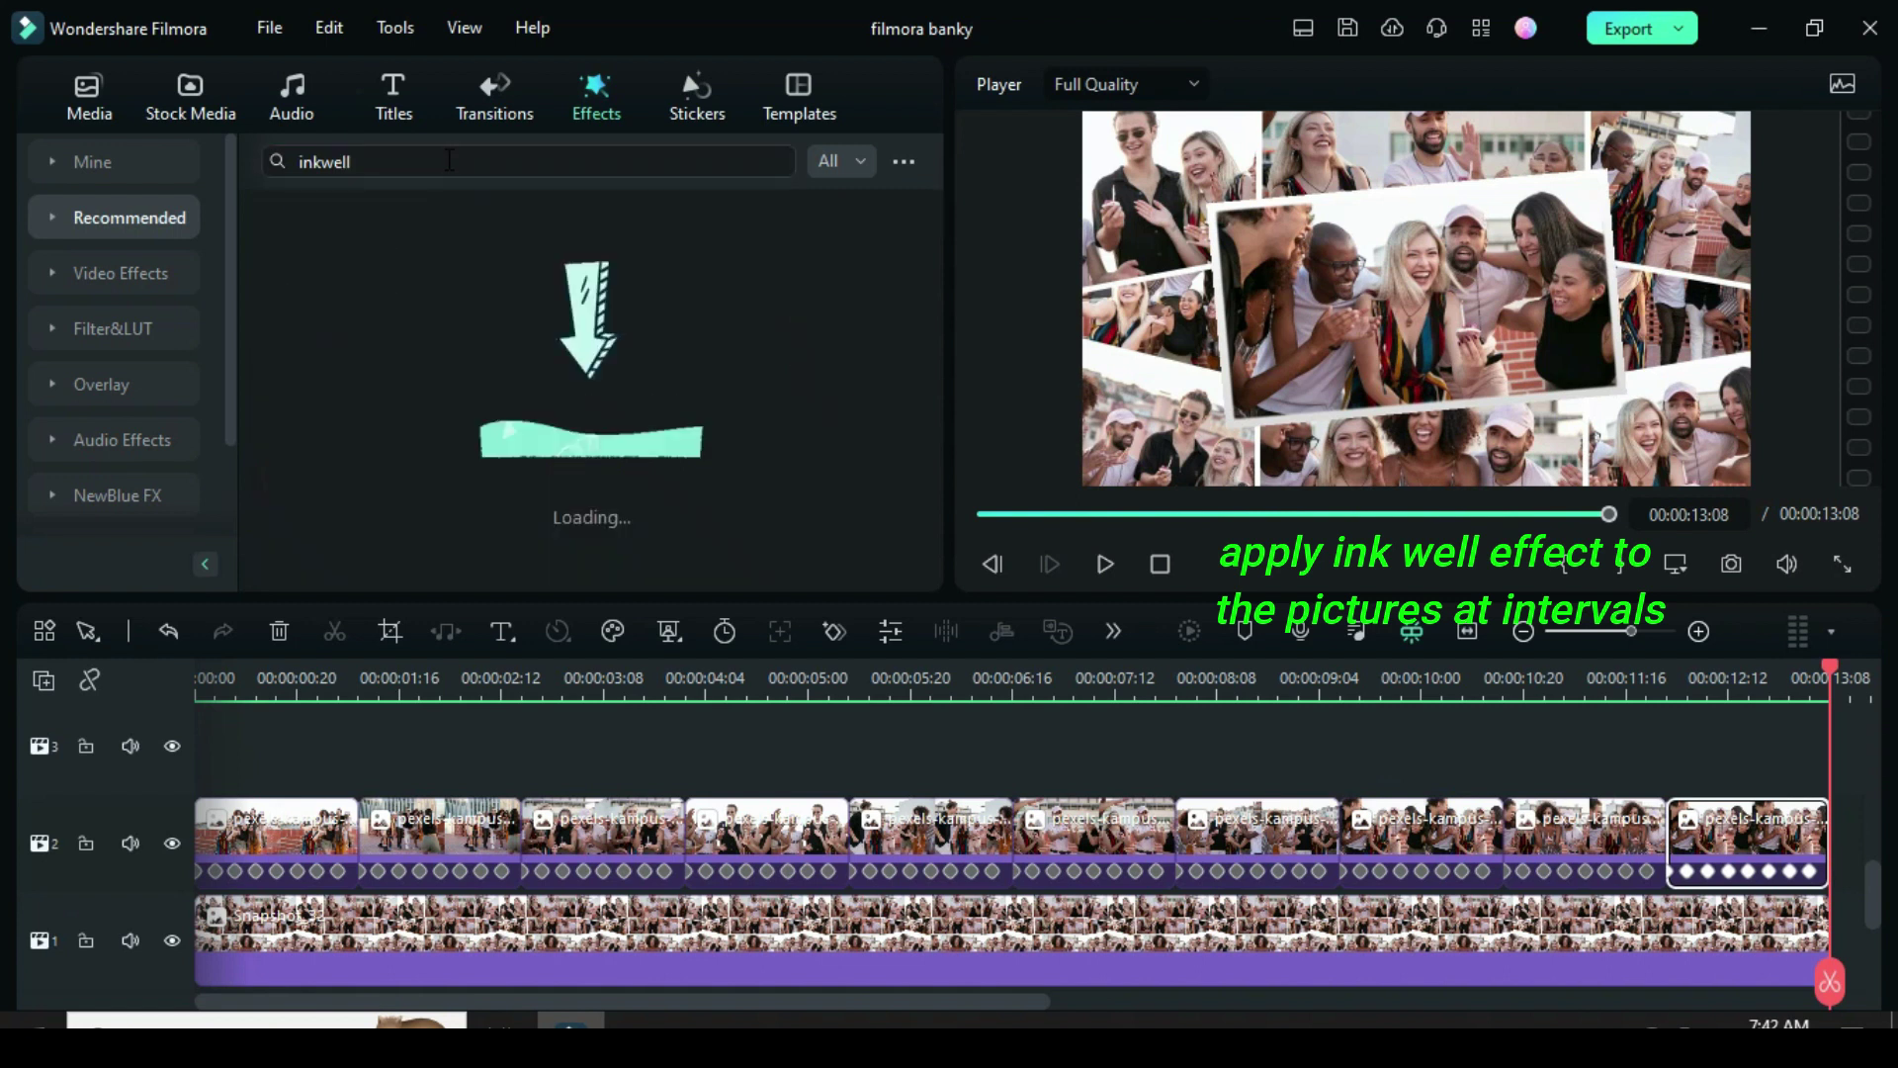
left_click_drag(287, 345, 319, 809)
left_click_drag(339, 262, 596, 786)
mouse_move(346, 244)
left_mouse_down()
mouse_move(721, 729)
mouse_move(900, 841)
left_mouse_up()
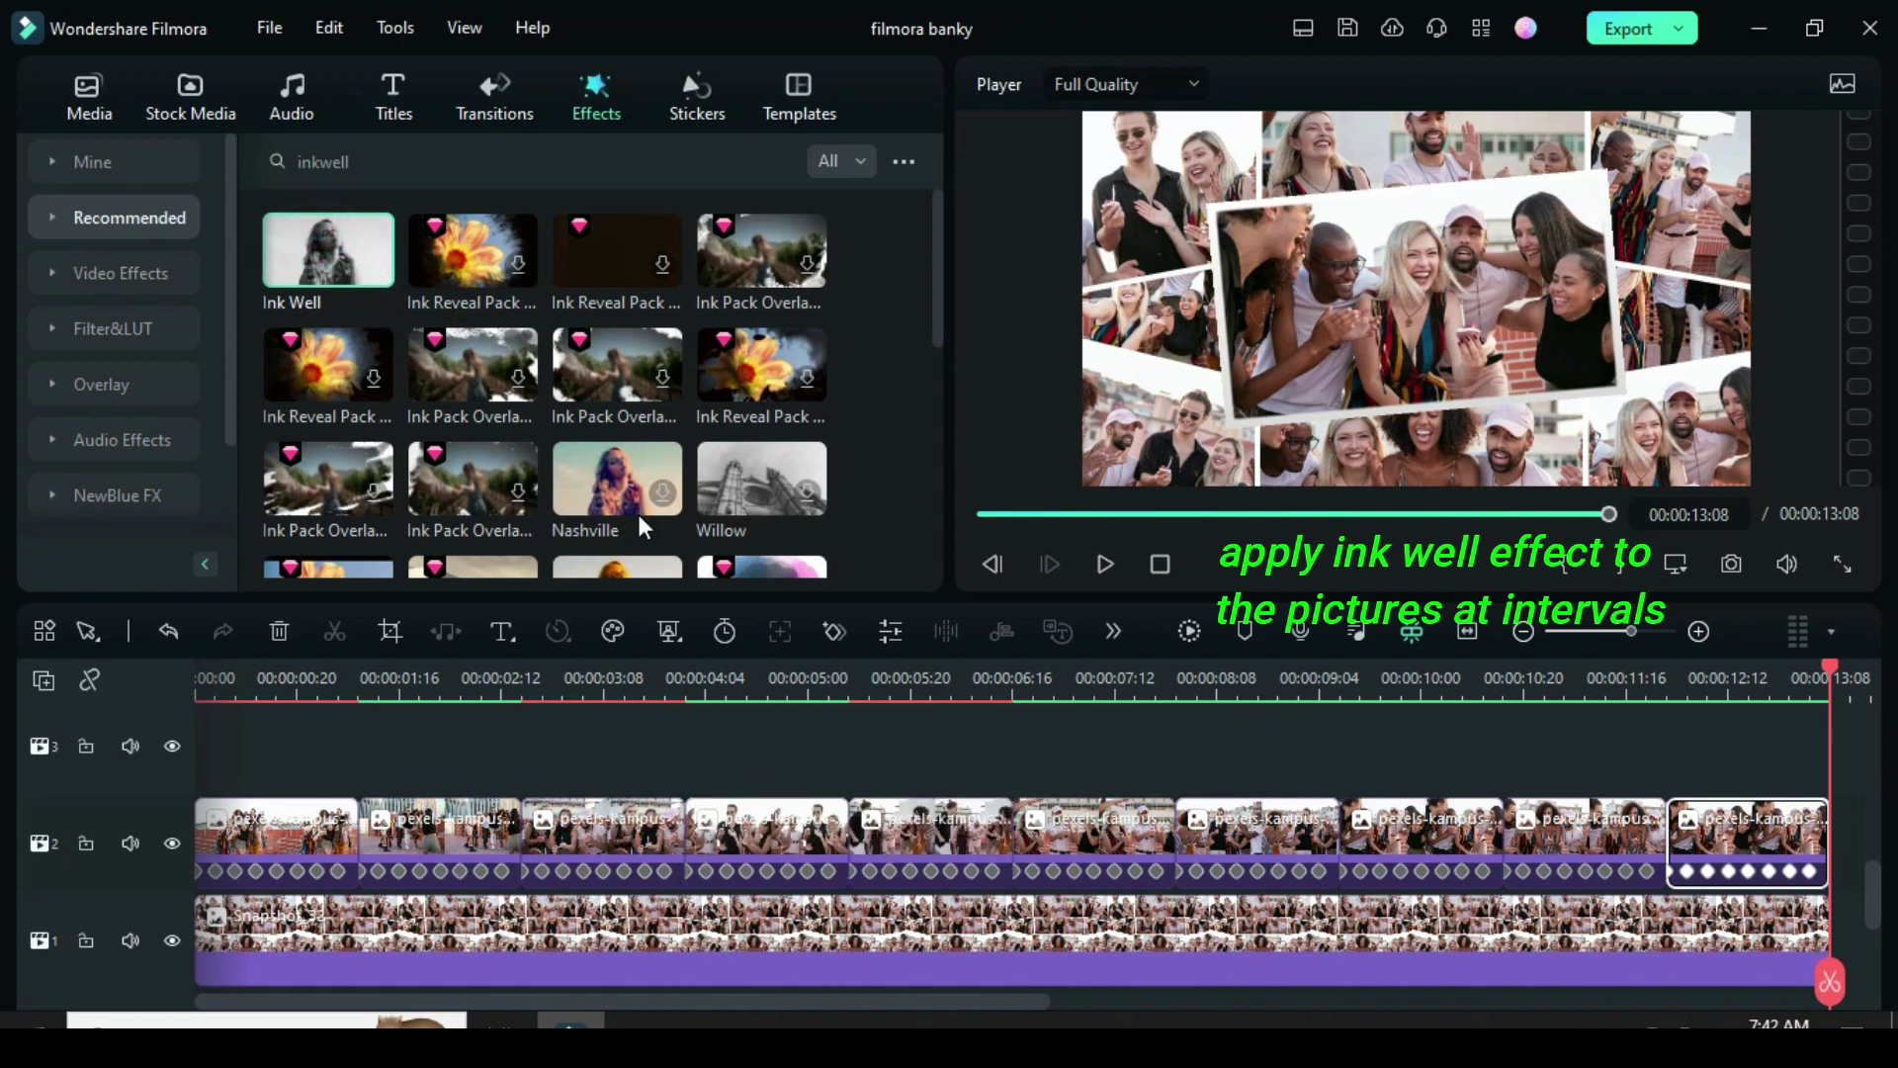
mouse_move(336, 237)
left_mouse_down()
mouse_move(1256, 830)
mouse_move(1582, 830)
left_mouse_up()
Preview the Ink Well result from the start, then search the effects for 'apfel'.
left_click_drag(1011, 514, 983, 514)
key("space")
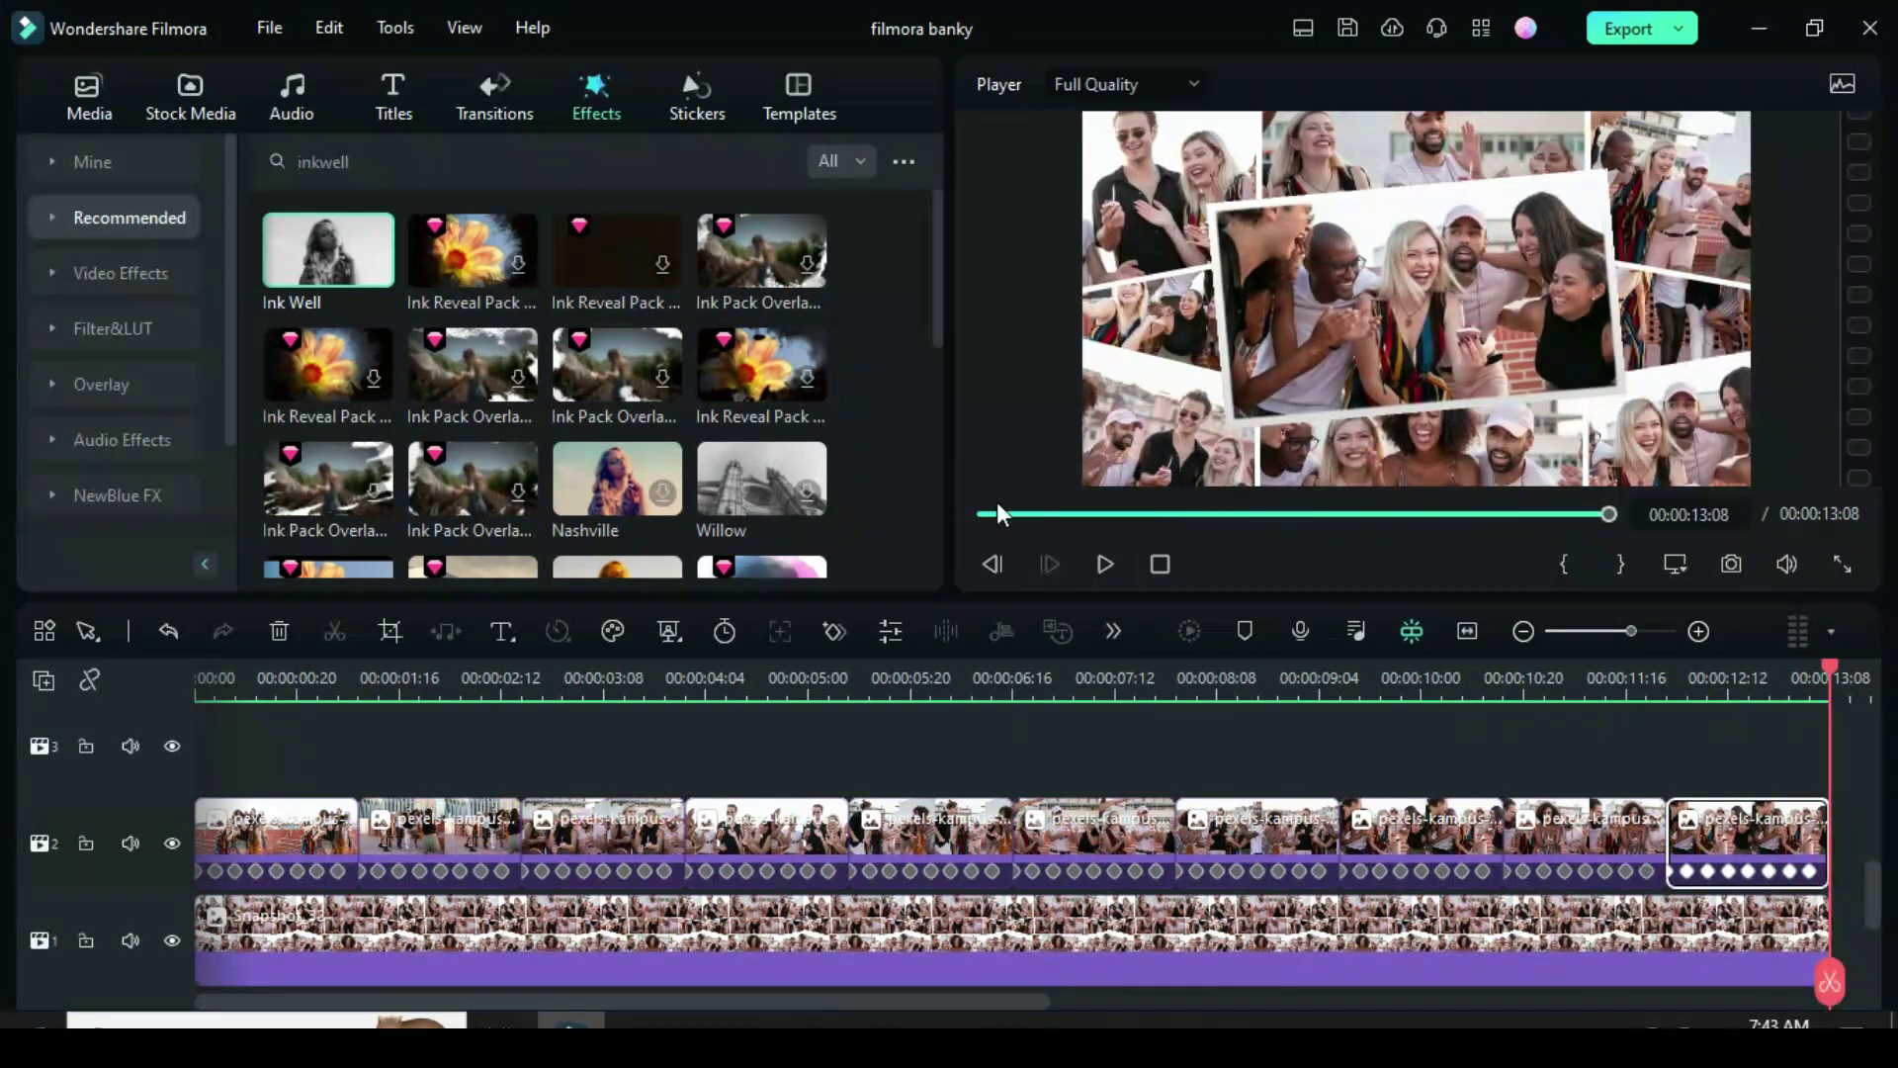
left_click(981, 512)
left_click(368, 160)
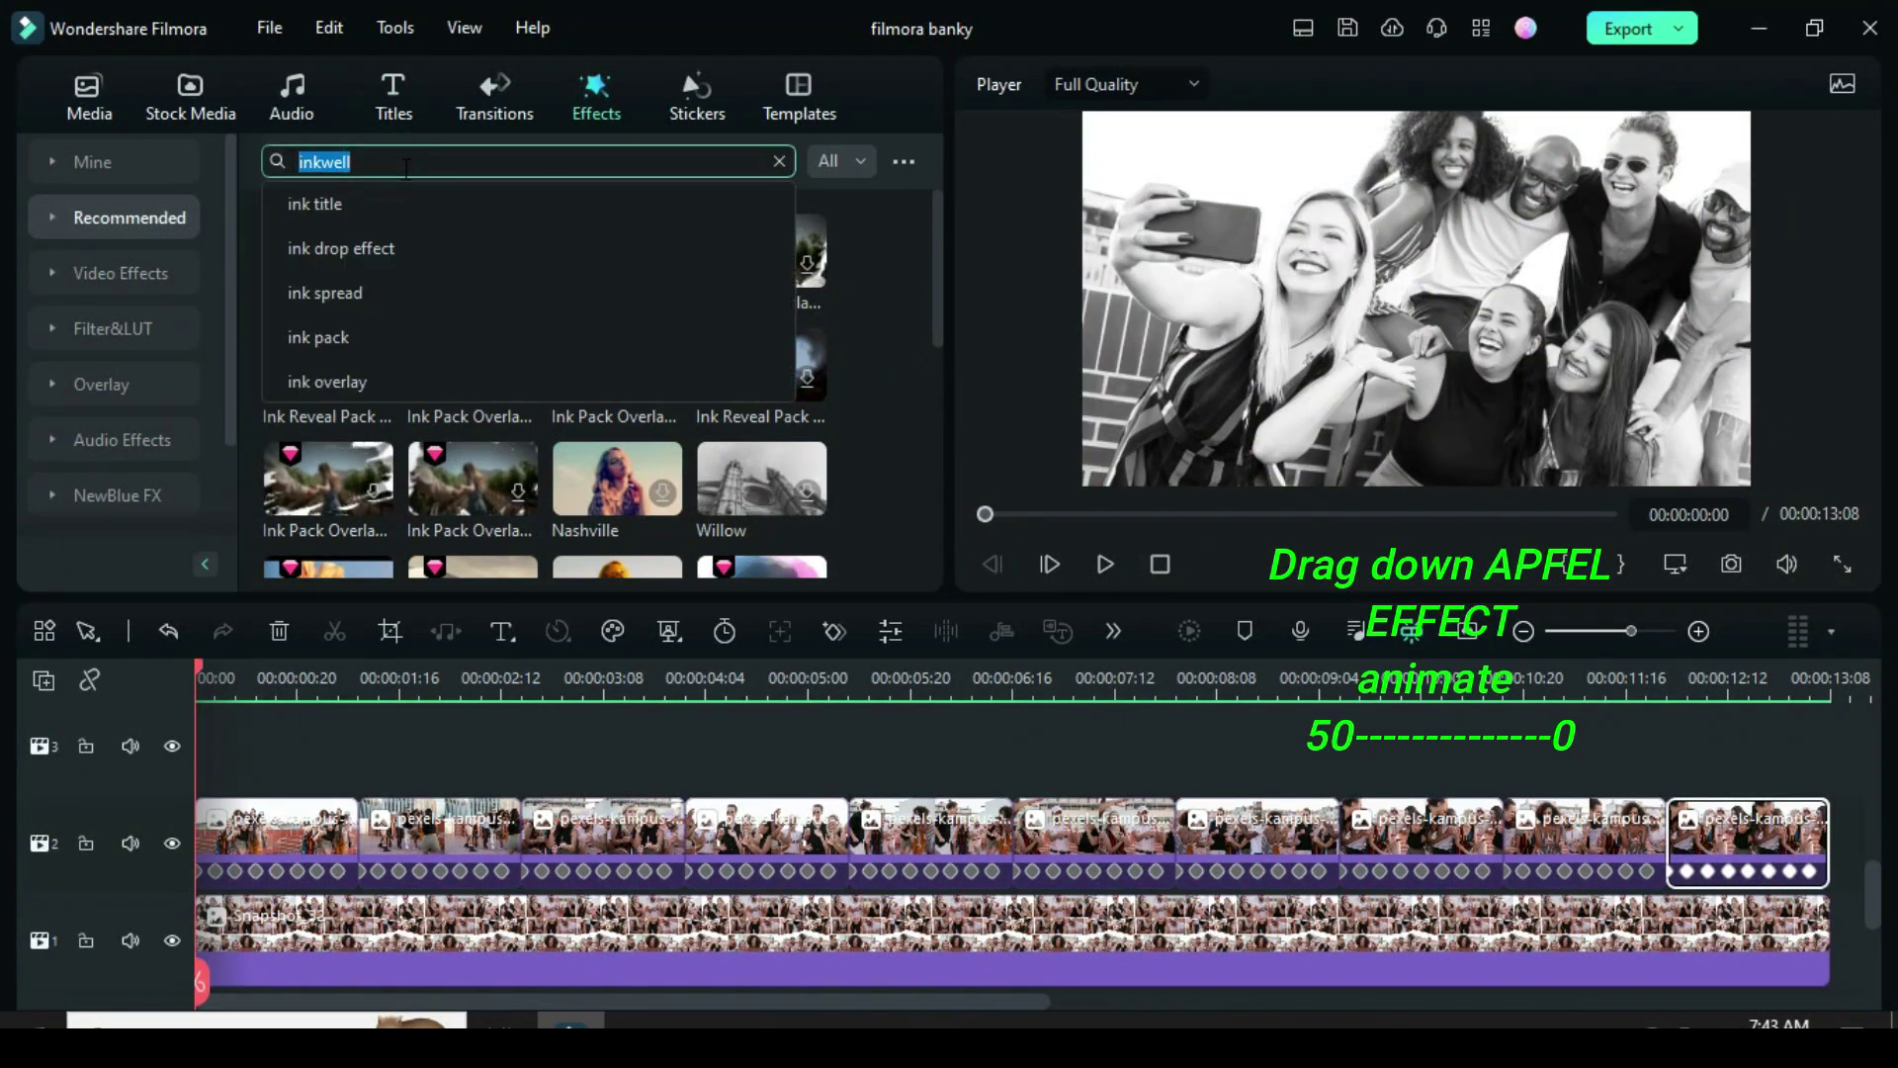
type("apfel")
key("Return")
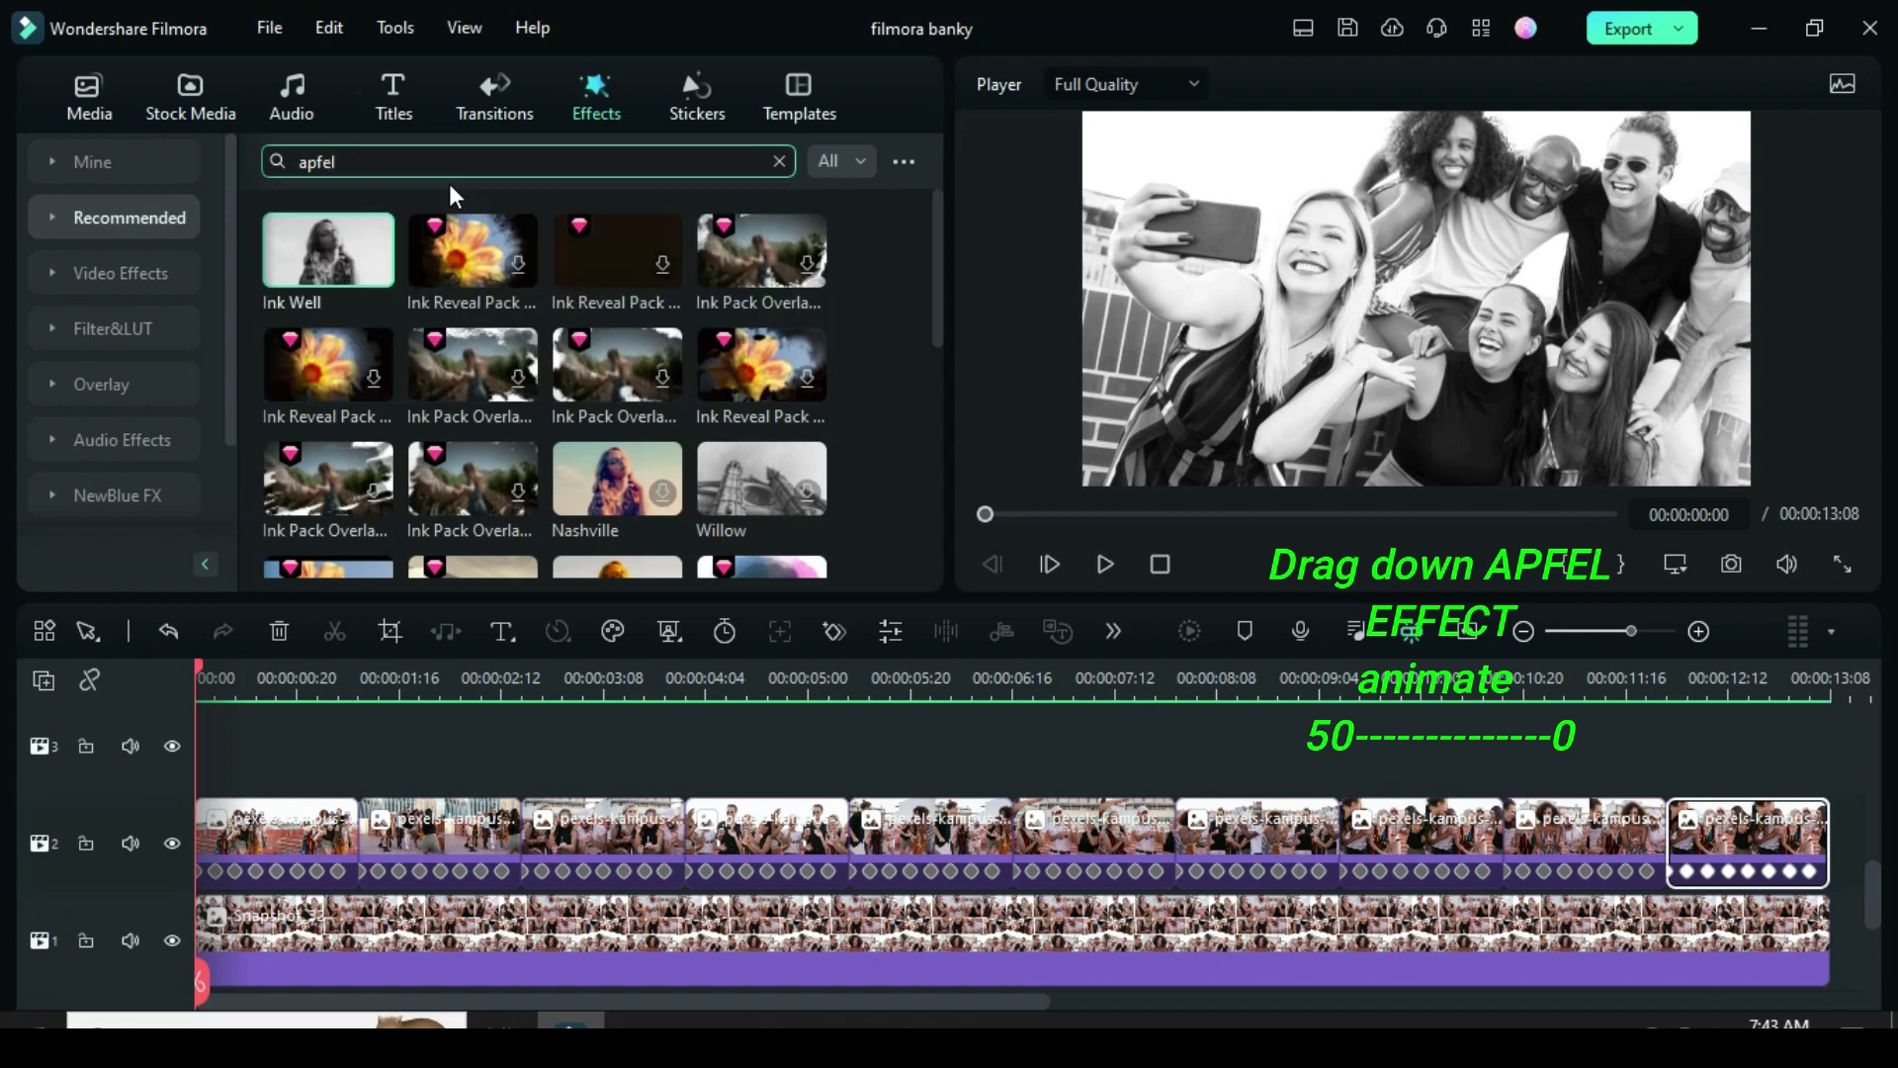